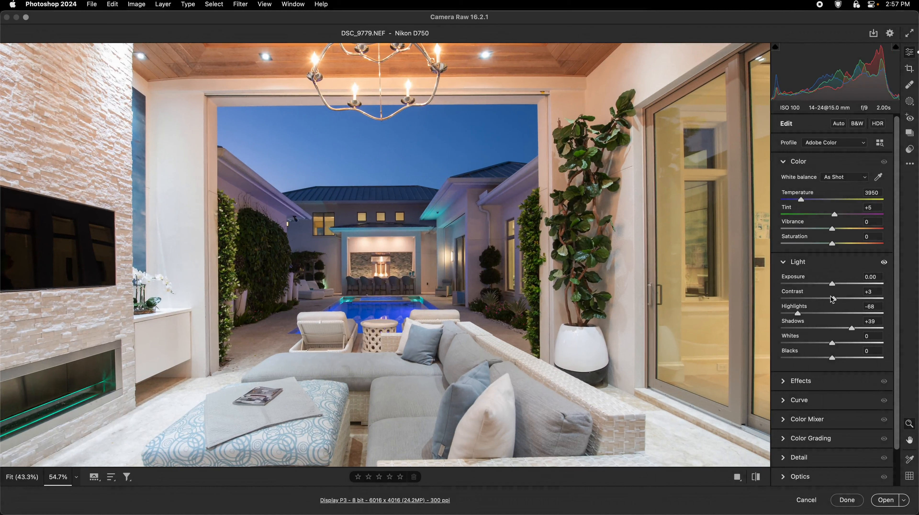
Set the raw photo's exposure to +0.30, contrast to +25 and tint to +3, and open it as a document
mouse_move(834, 286)
mouse_down()
mouse_move(845, 300)
mouse_move(837, 286)
mouse_up()
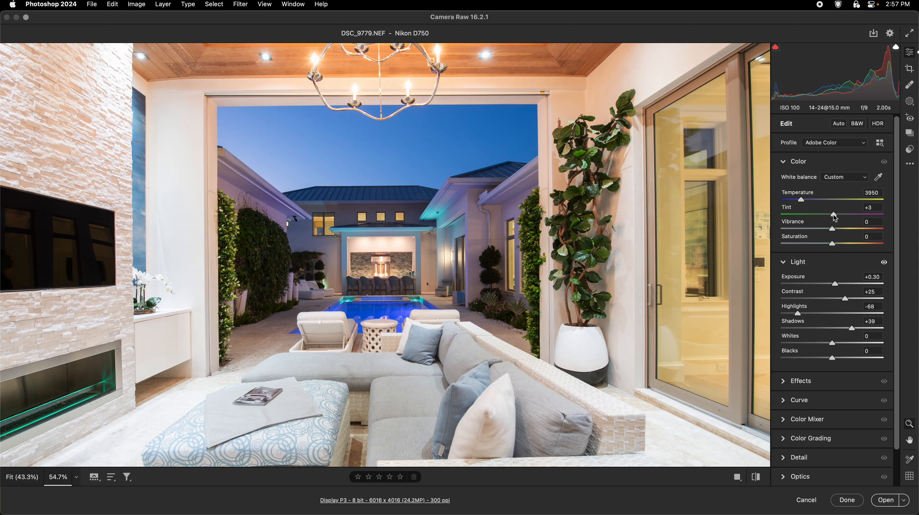
click(882, 501)
Resize the DSC_9779 image to a width of 4096 px
click(163, 4)
mouse_move(136, 4)
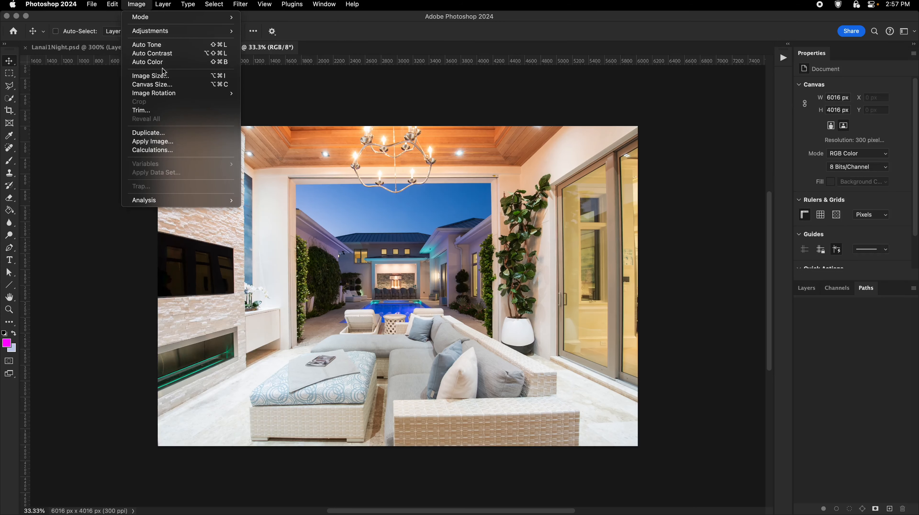
click(162, 74)
text(4096)
key(Return)
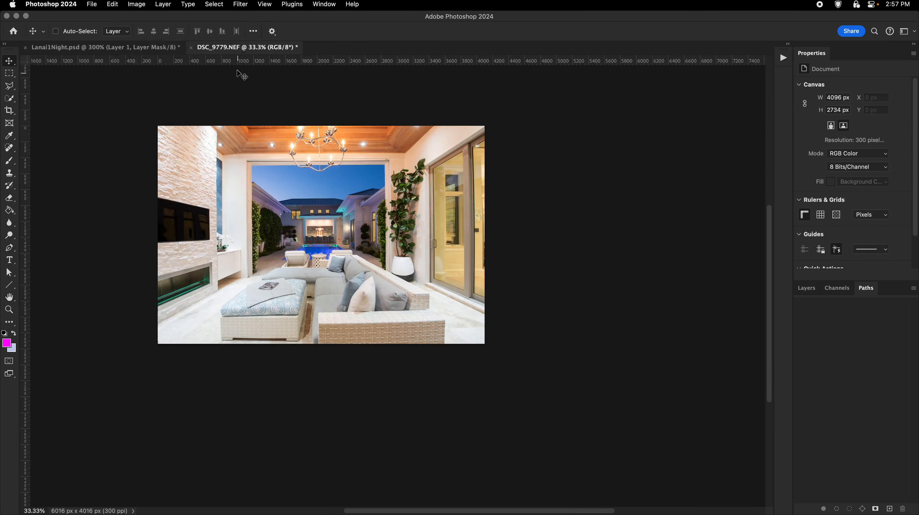
Bring the resized image into Lanai1Night.psd as a new layer aligned with the existing photo
drag(233, 49, 290, 209)
drag(397, 307, 321, 272)
drag(339, 254, 321, 163)
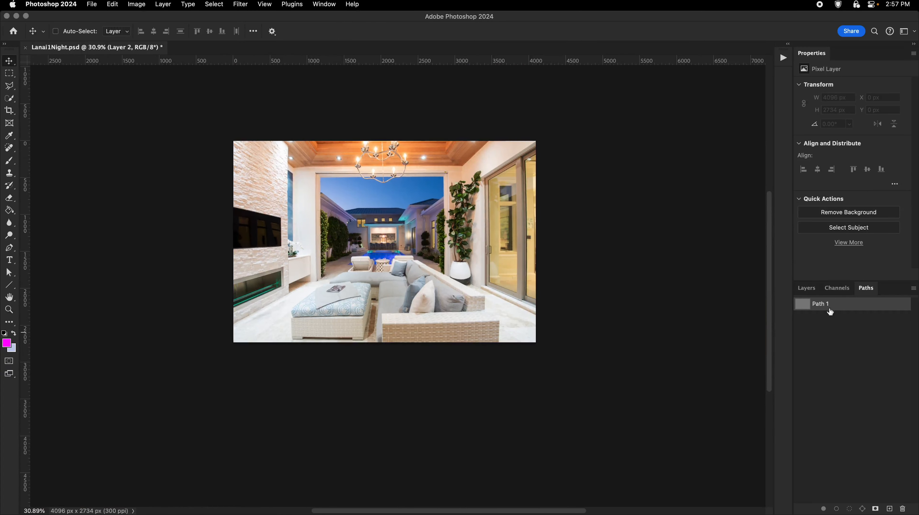
Hide Layer 2, compare it on its own against the layers below, and save the document
click(806, 287)
click(800, 348)
scroll(411, 246, up, 2)
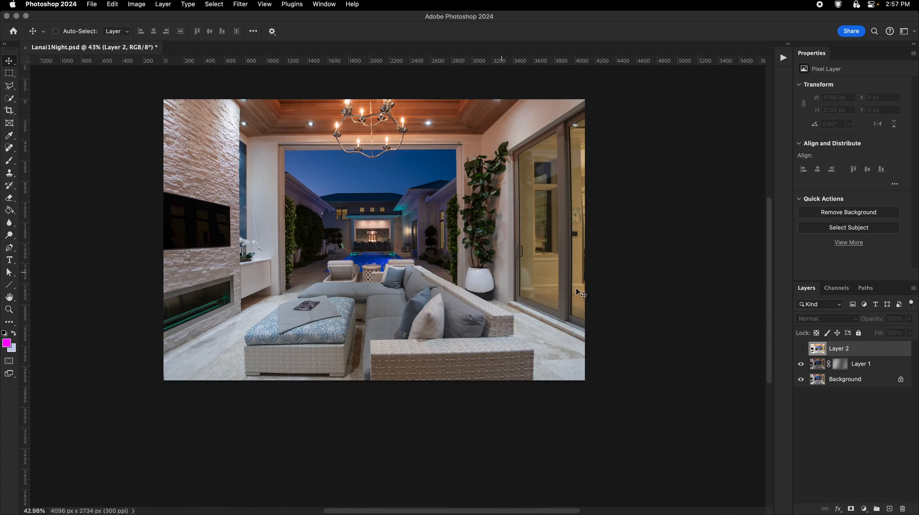
alt+click(800, 350)
drag(456, 246, 432, 227)
alt+click(800, 349)
key(super+s)
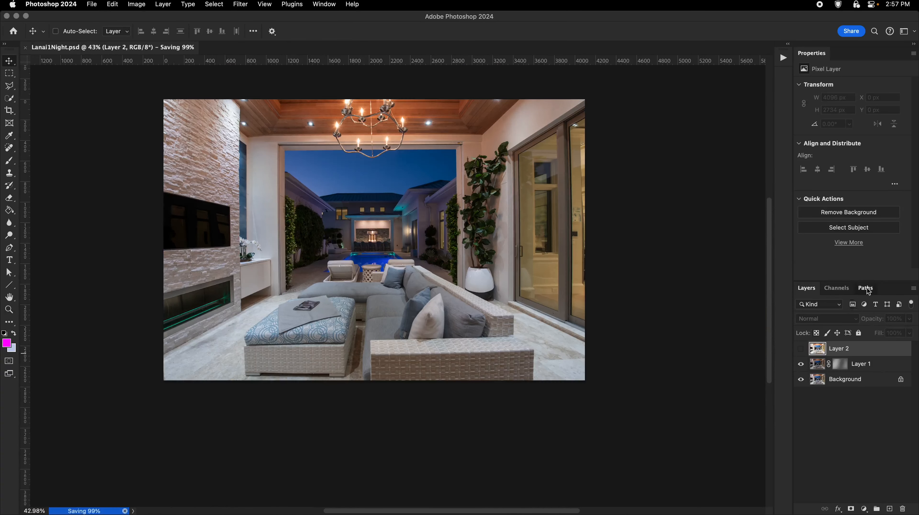
Start a Pen tool path at the sofa cushion's edge and take it around the base of the left column
click(865, 287)
key(z)
click(292, 277)
drag(292, 277, 349, 291)
key(p)
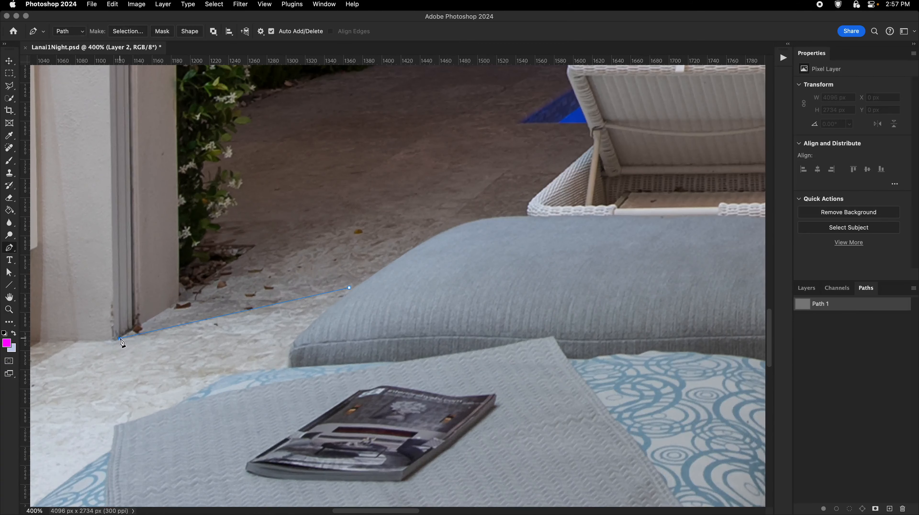
click(179, 302)
Continue the path up the inner edge of the left column to the upper corner of the opening
drag(176, 116, 195, 415)
key(z)
click(201, 134)
key(p)
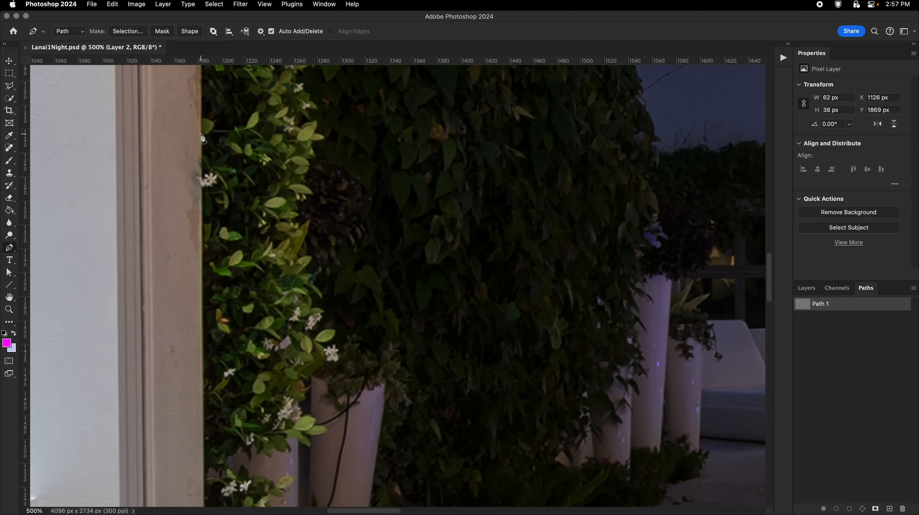
click(201, 136)
scroll(210, 155, up, 10)
click(209, 170)
scroll(211, 173, up, 10)
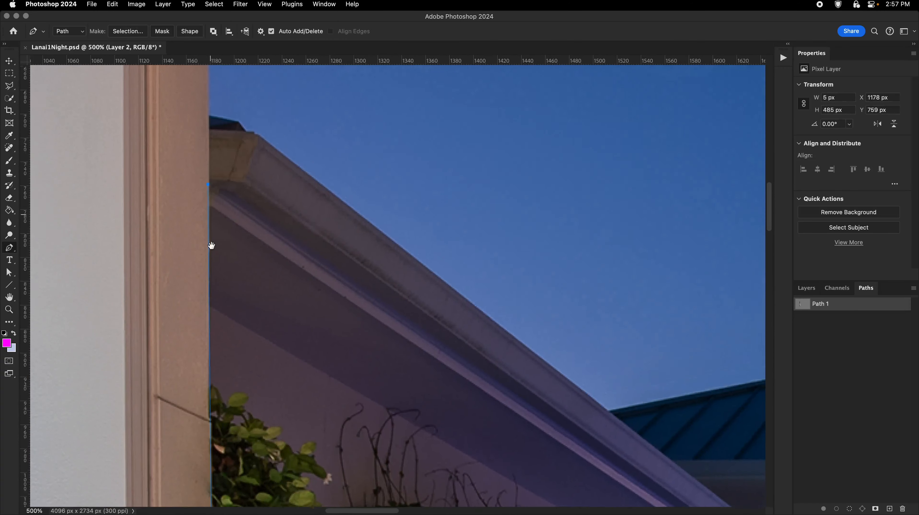
key(z)
key(p)
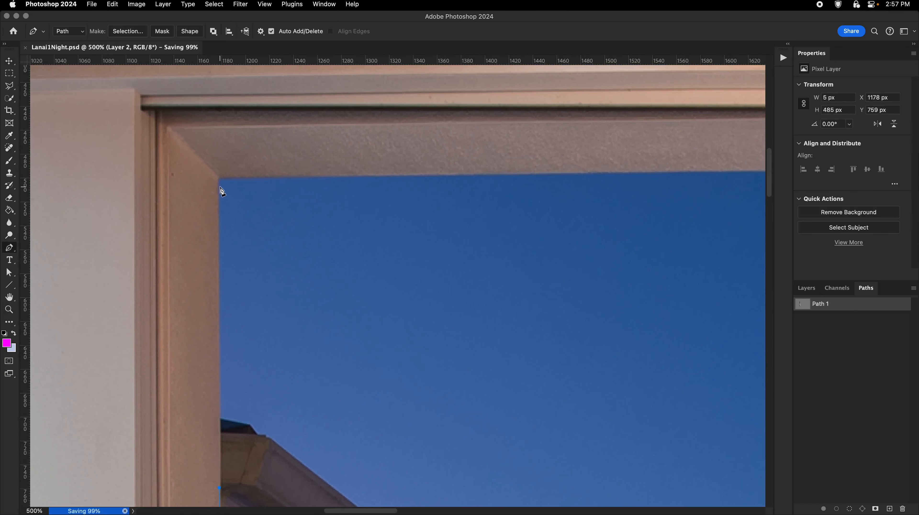
click(220, 189)
scroll(143, 202, right, 15)
scroll(144, 203, up, 2)
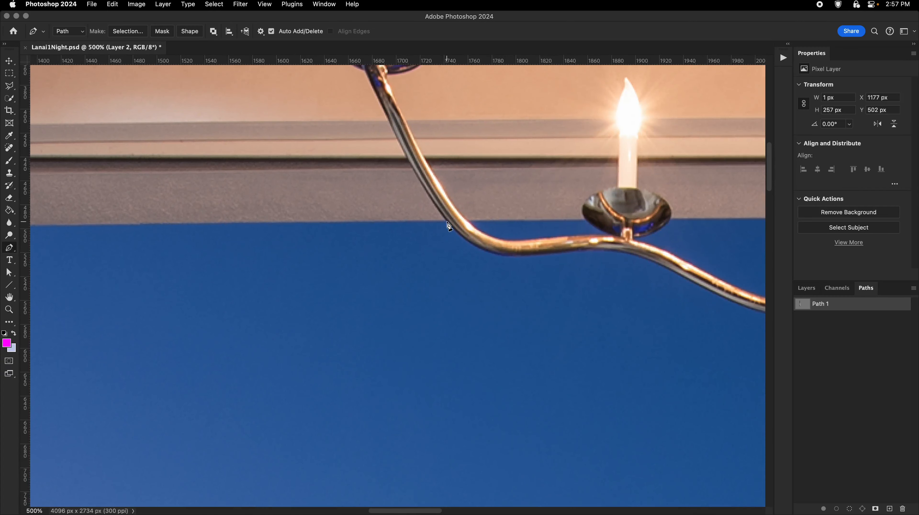
click(448, 226)
scroll(336, 222, right, 8)
scroll(537, 254, left, 15)
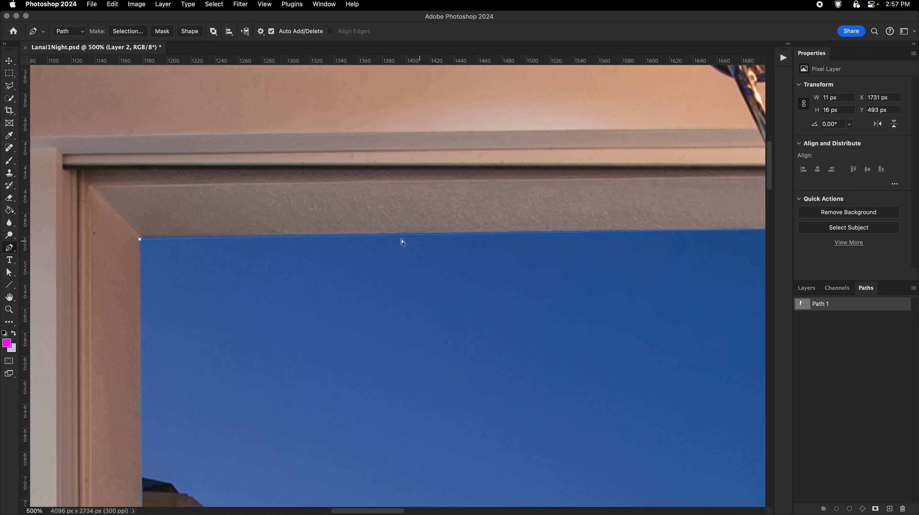
key(super+z)
Add an anchor at the opening's upper-left corner and extend the path along the beam to the chandelier arm
click(141, 238)
scroll(277, 241, right, 15)
key(z)
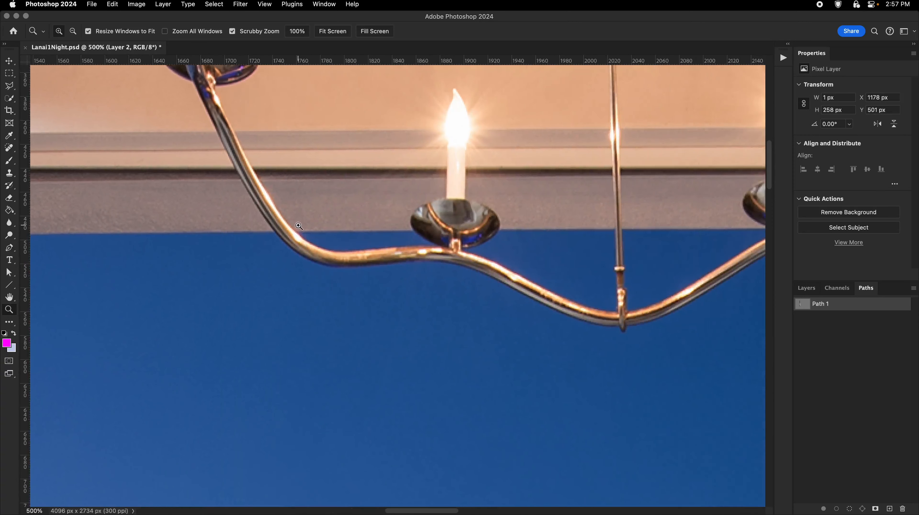
click(265, 240)
click(265, 240)
key(p)
click(269, 234)
Trace the path along the underside of the chandelier's left arm and around its central finial
drag(331, 277, 359, 282)
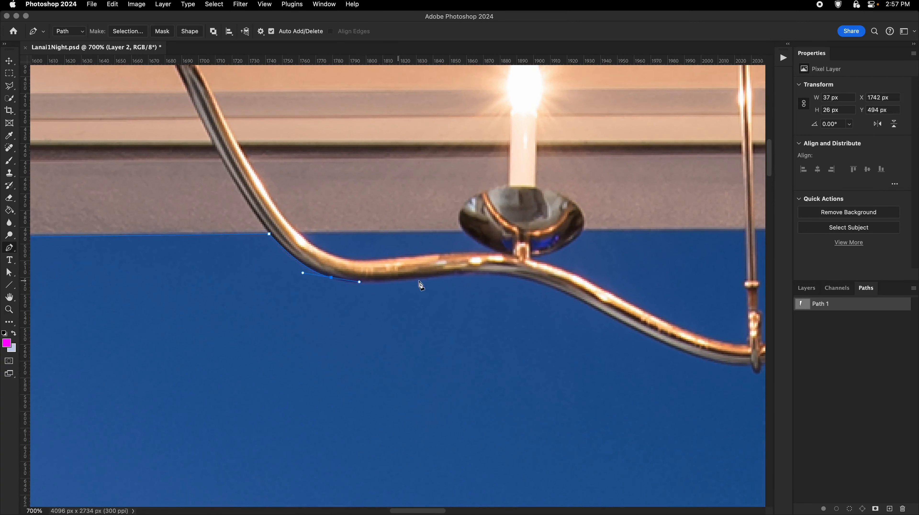
drag(467, 274, 490, 274)
drag(552, 286, 567, 293)
scroll(442, 305, right, 10)
scroll(442, 305, down, 2)
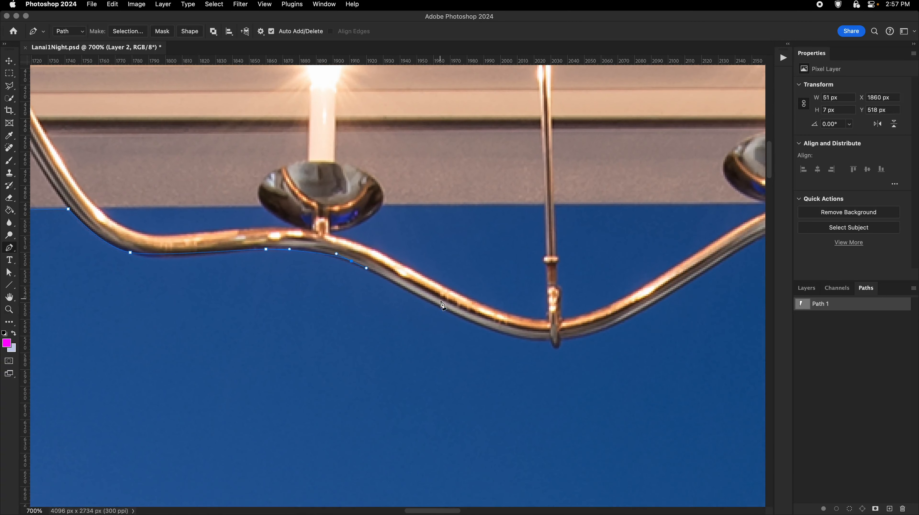
drag(457, 315, 559, 347)
click(554, 341)
click(560, 340)
Trace the underside of the chandelier's right arm up to where it meets the beam's lower edge
scroll(566, 341, right, 10)
scroll(454, 323, up, 1)
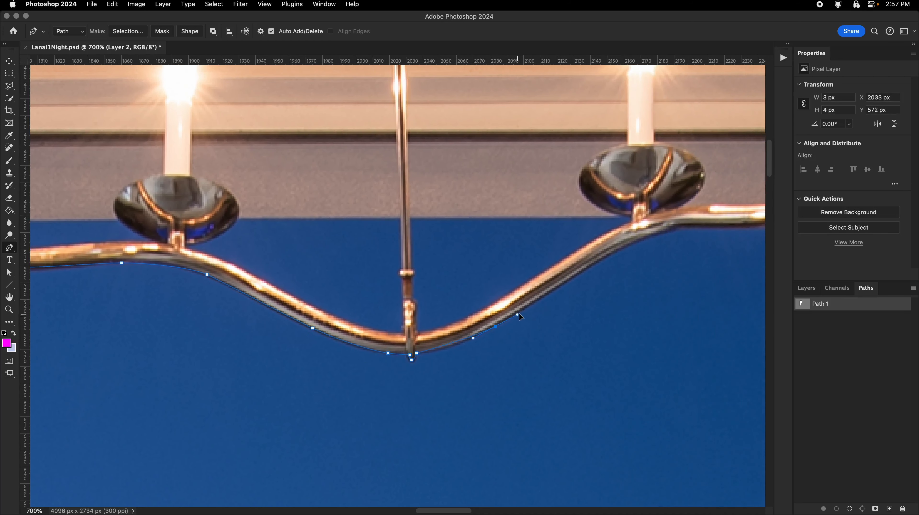
scroll(520, 317, right, 15)
scroll(383, 307, up, 1)
drag(479, 240, 494, 241)
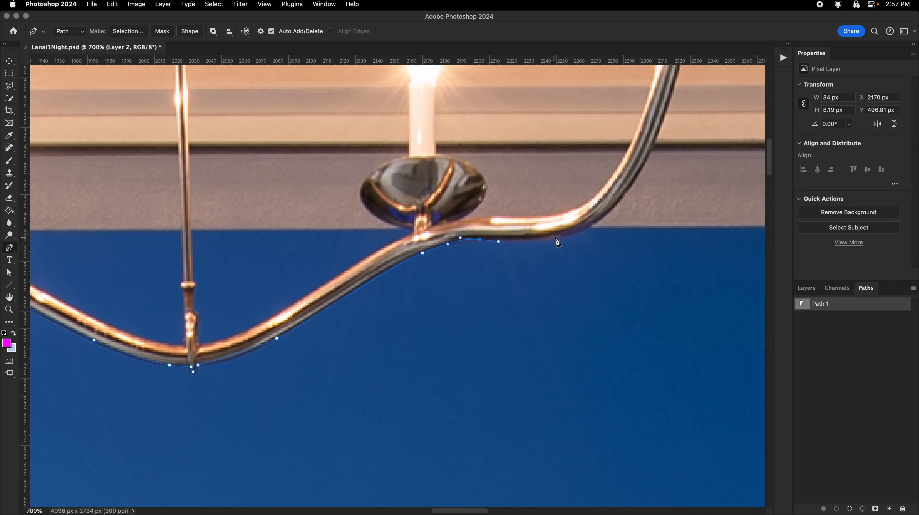
drag(561, 237, 588, 233)
click(591, 227)
Extend the path along the beam's lower edge to the upper-right corner of the opening
scroll(590, 228, right, 20)
scroll(547, 213, down, 3)
scroll(549, 217, right, 20)
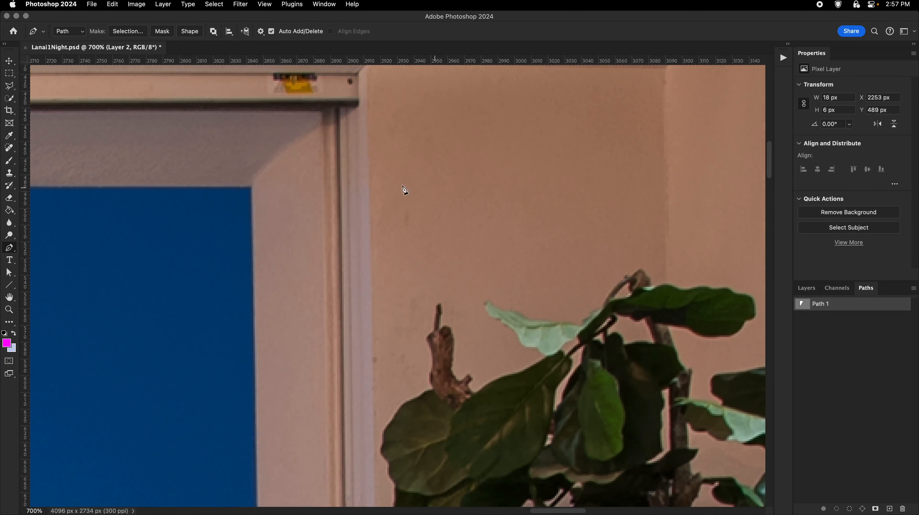
click(252, 187)
drag(296, 213, 260, 216)
Continue the path down the inner edge of the right column to the wicker sofa back
scroll(306, 223, down, 8)
scroll(324, 246, left, 5)
drag(342, 267, 369, 267)
click(370, 270)
scroll(396, 288, down, 10)
scroll(415, 325, left, 3)
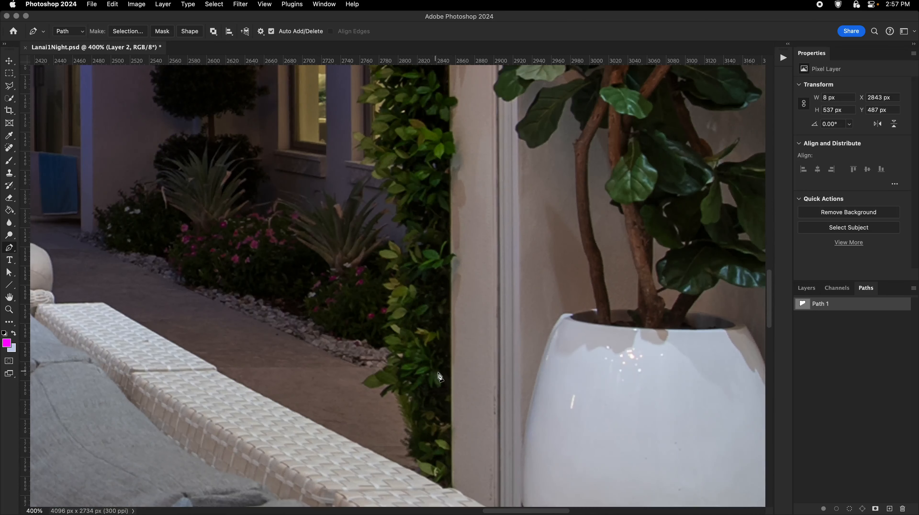
click(451, 378)
drag(447, 369, 459, 231)
click(464, 349)
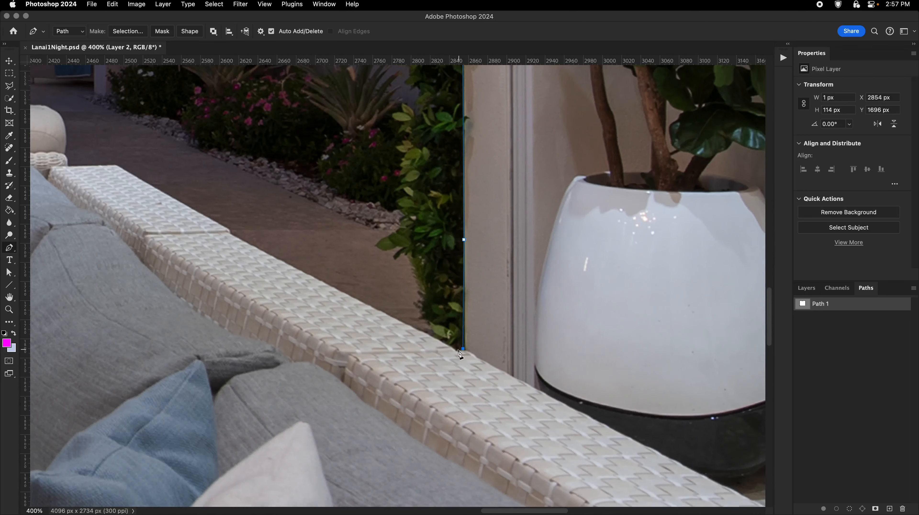
Trace the path along the nearer section of the wicker sofa back and around the step at its seam
click(456, 350)
key(z)
click(379, 311)
click(378, 310)
drag(217, 219, 322, 274)
click(322, 274)
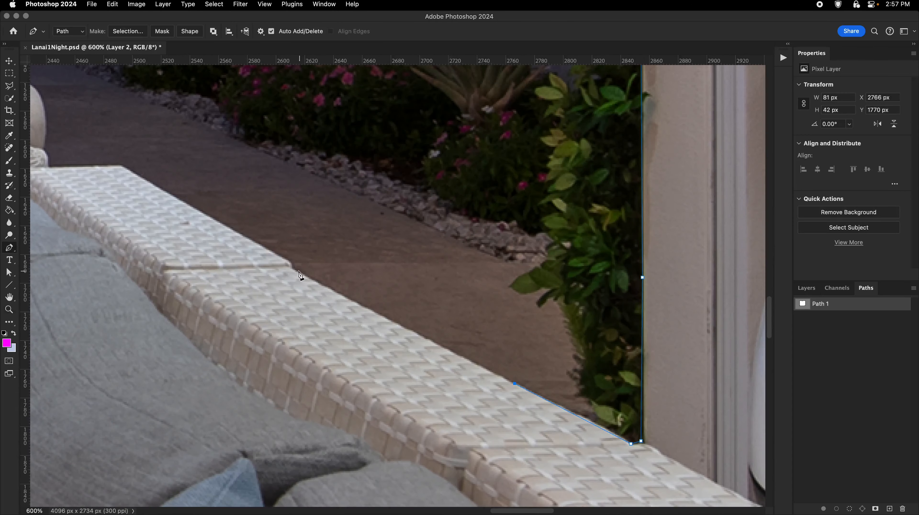
click(292, 270)
click(291, 264)
Continue the path along the far section of the wicker sofa back to the right lounge chair
drag(380, 299, 650, 455)
super+click(430, 336)
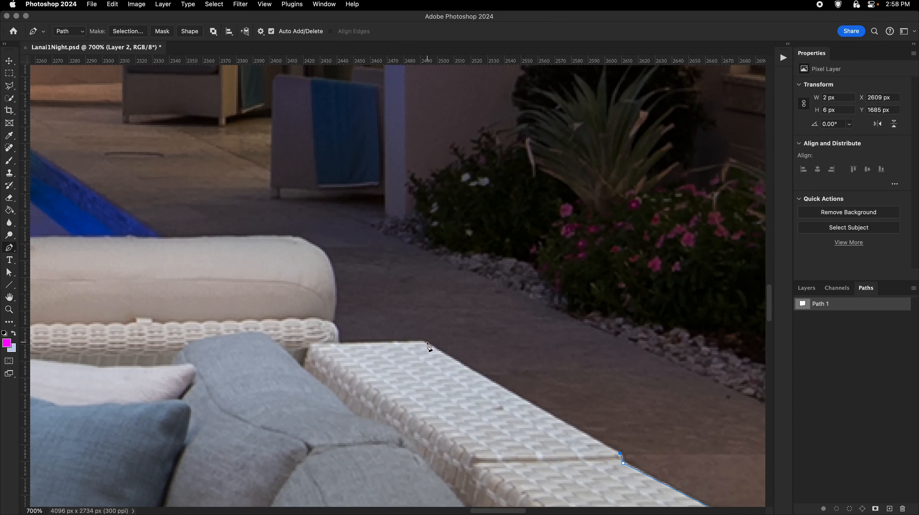
click(426, 342)
click(339, 342)
Trace the path around the right lounge chair's wicker corner and over the top of its backrest cushion
drag(350, 319, 469, 335)
drag(470, 335, 455, 293)
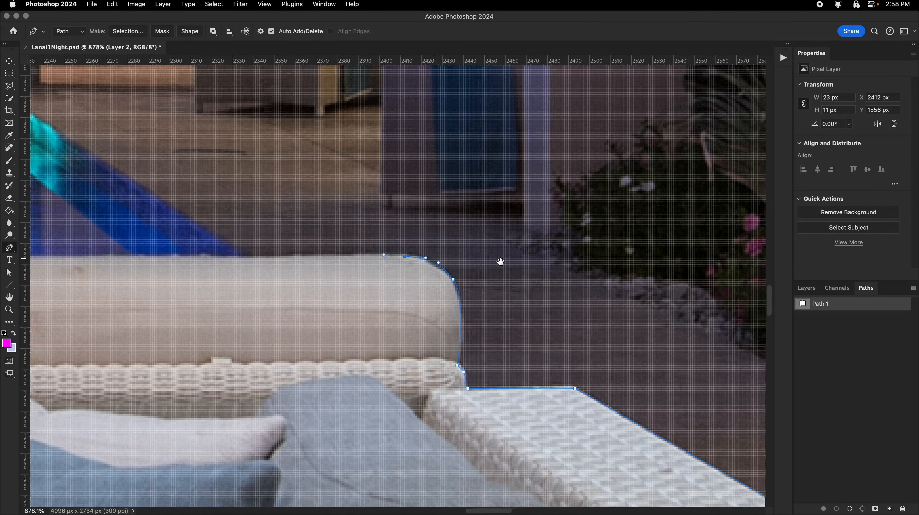
scroll(500, 260, left, 10)
drag(392, 277, 381, 276)
click(343, 289)
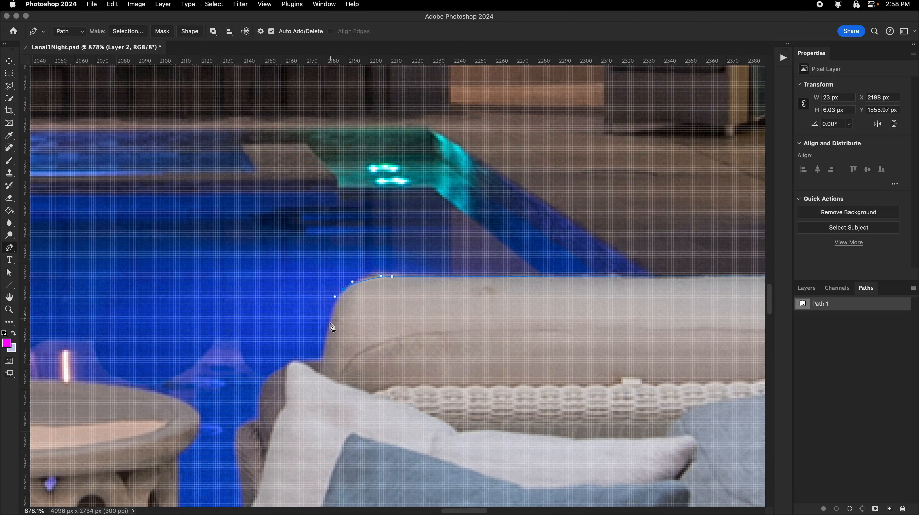
Trace down the left side of the right lounge chair, around its armrest to the wicker sofa edge
click(326, 340)
click(320, 357)
click(294, 361)
click(267, 383)
scroll(267, 384, left, 5)
scroll(267, 384, down, 3)
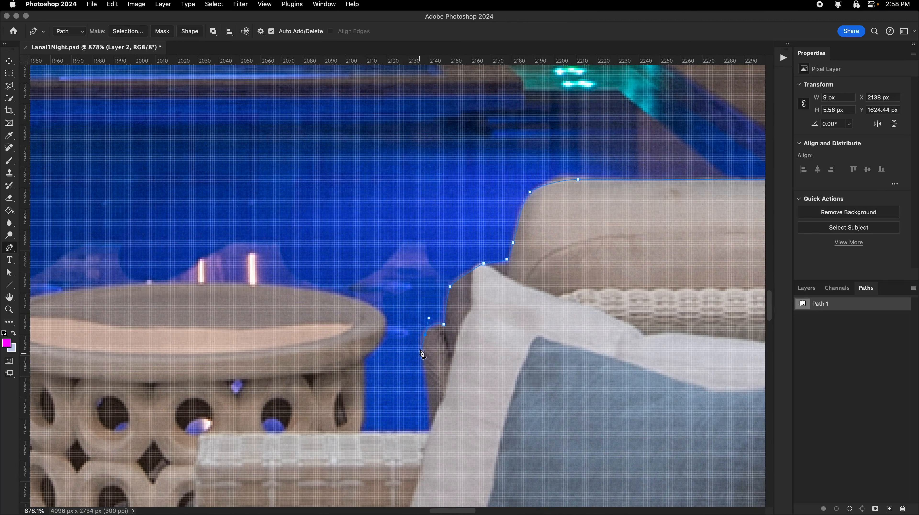
click(429, 430)
drag(430, 430, 487, 407)
Continue the path up the right side of the round side table and over its top rim
key(z)
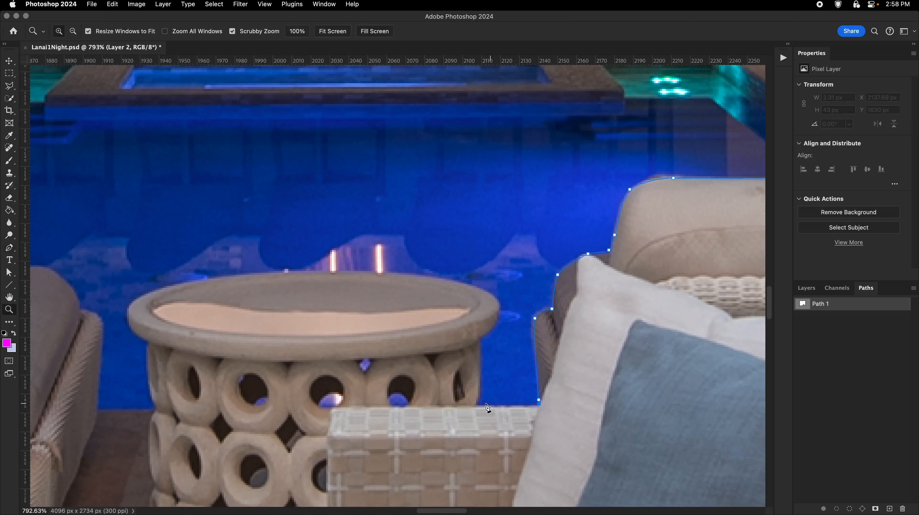
key(p)
click(477, 405)
drag(480, 366, 481, 358)
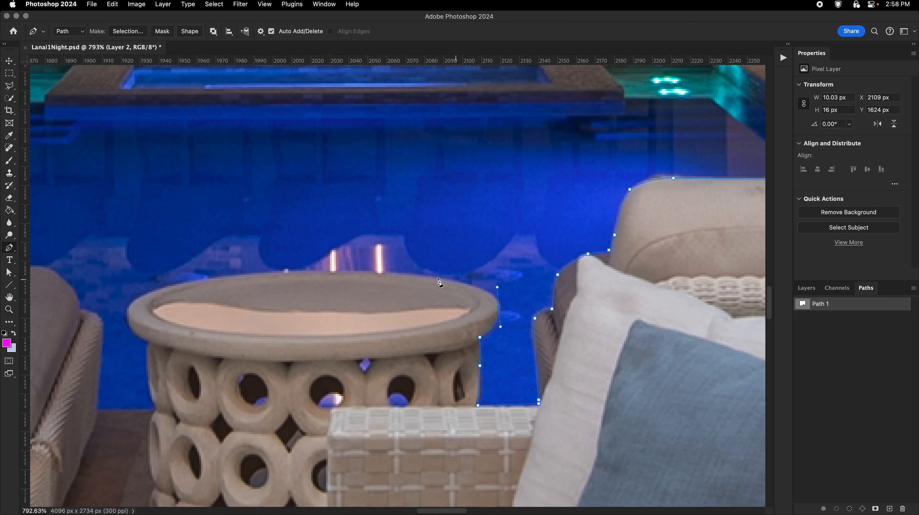
scroll(352, 273, left, 5)
scroll(351, 272, down, 1)
drag(380, 274, 325, 289)
key(super+z)
Trace the left rim and left side of the round side table down to the pool's near edge
drag(335, 315, 343, 326)
click(351, 323)
click(349, 336)
drag(355, 378, 356, 382)
click(358, 389)
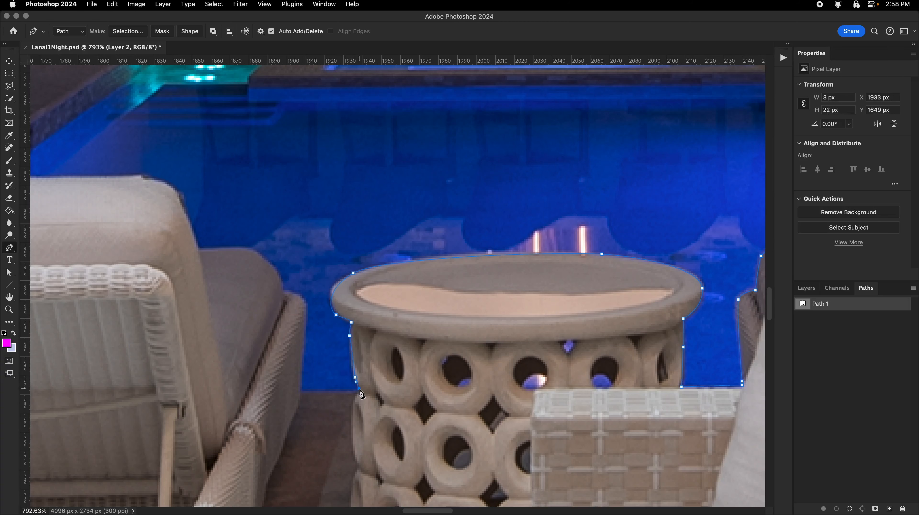
Continue the path along the pool's near edge and around the left lounge chair's armrest and seat cushion
click(299, 393)
click(283, 290)
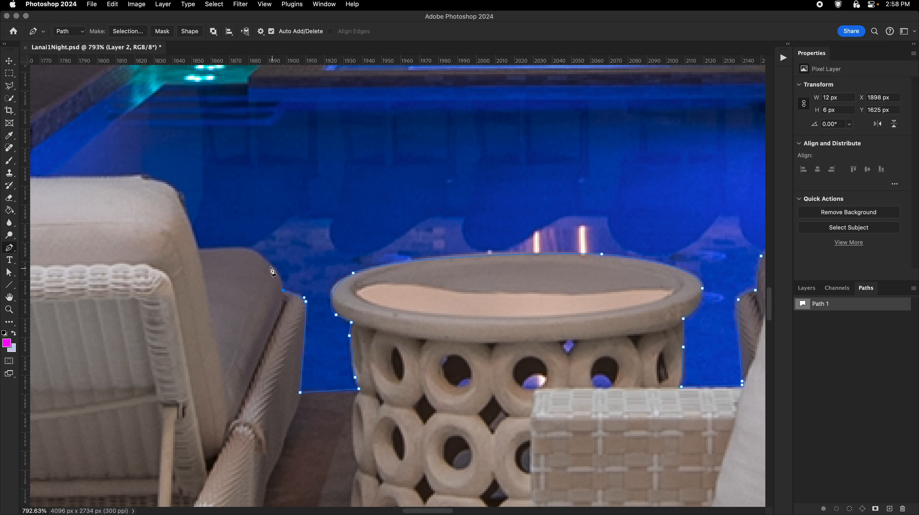
click(247, 248)
drag(208, 251, 414, 292)
Trace the path over the left lounge chair's backrest and down its far side to the support strut
drag(372, 226, 657, 235)
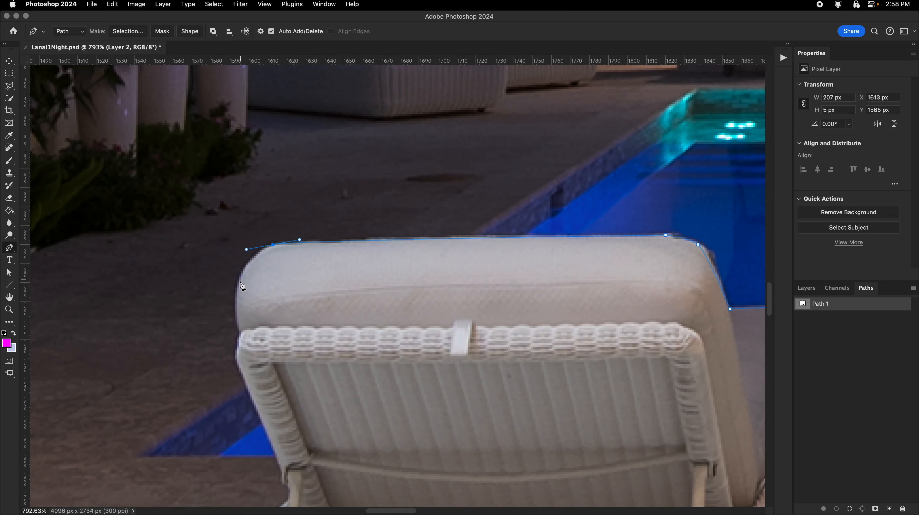
drag(240, 332, 240, 336)
drag(235, 352, 236, 356)
drag(242, 453, 308, 259)
drag(350, 291, 352, 302)
drag(242, 381, 444, 277)
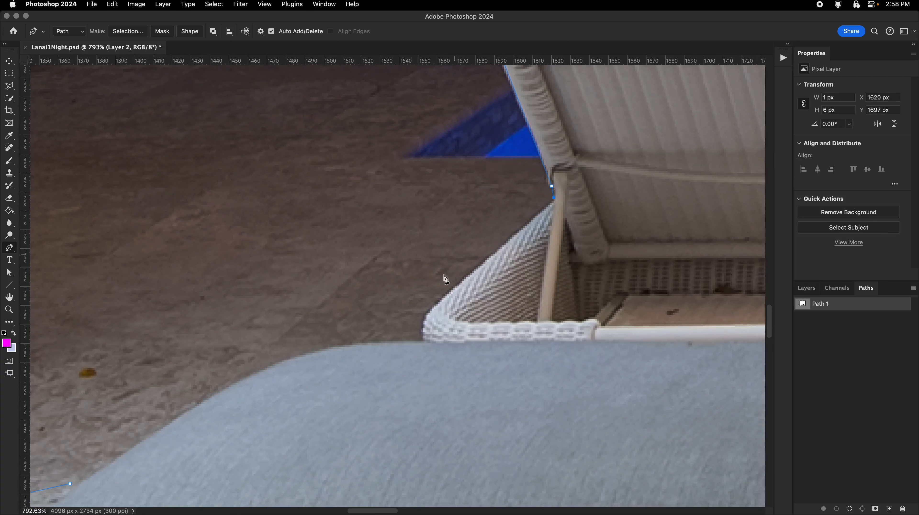
Trace the left lounge chair's wicker base and the sofa cushion's curved edge, closing the path at its starting anchor
click(423, 319)
click(423, 340)
drag(316, 353, 290, 360)
drag(322, 348, 509, 276)
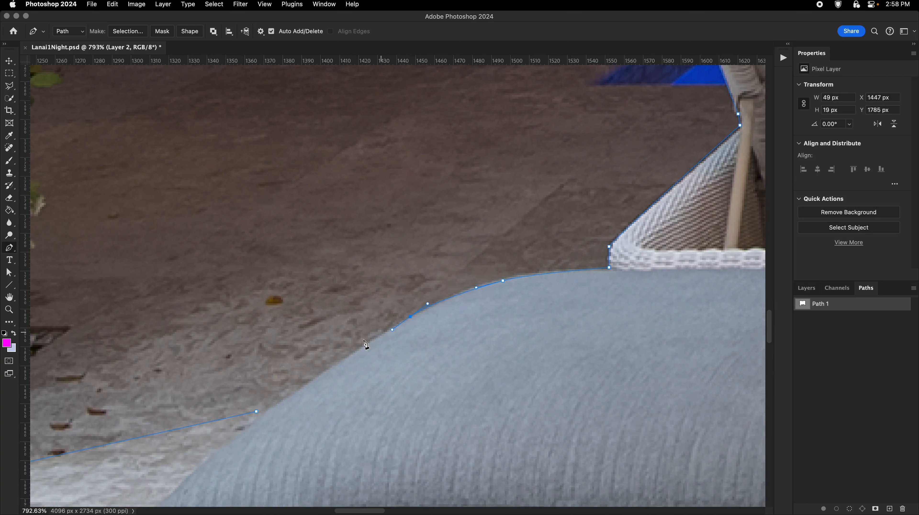
click(256, 411)
Make a selection from the closed path around the opening
right_click(283, 350)
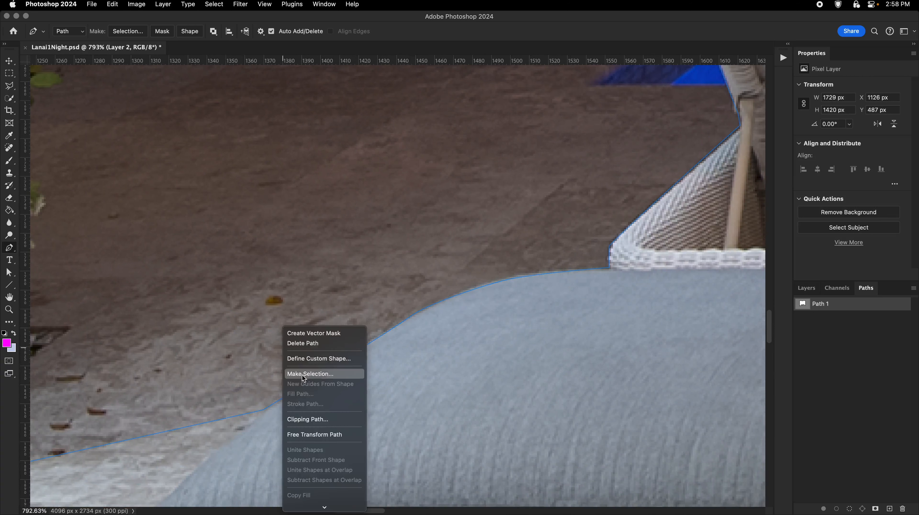
click(301, 374)
key(Return)
Turn Layer 2 back on and add a layer mask that limits it to the selected opening
click(806, 288)
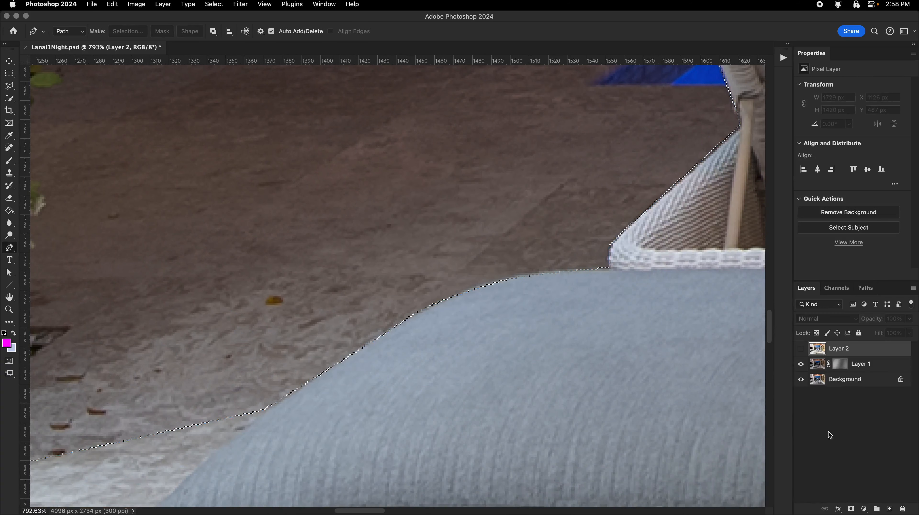
key(XF86MonBrightnessUp)
click(803, 349)
click(850, 509)
drag(591, 318, 458, 274)
key(p)
scroll(472, 257, up, 2)
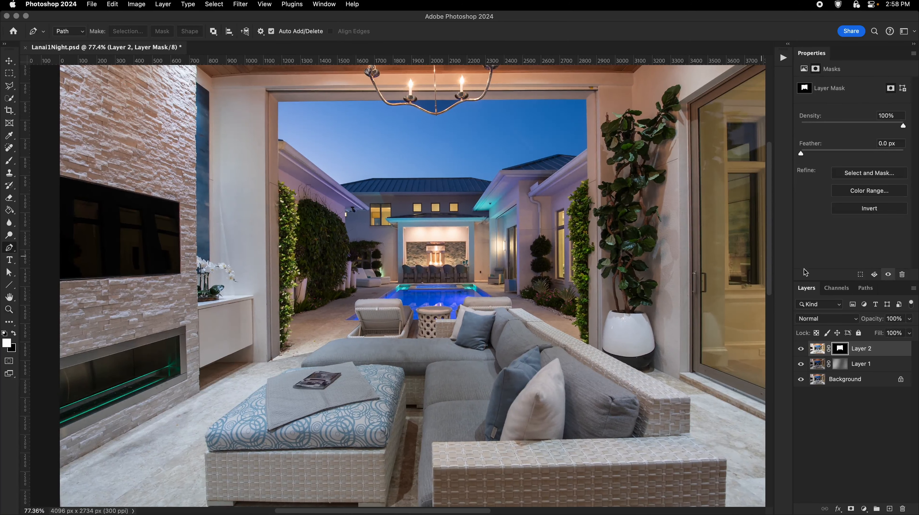
Activate Path 1 and trace the sky gap between the door header and the chandelier arm, right of its centre rod
click(866, 288)
click(830, 304)
click(466, 118)
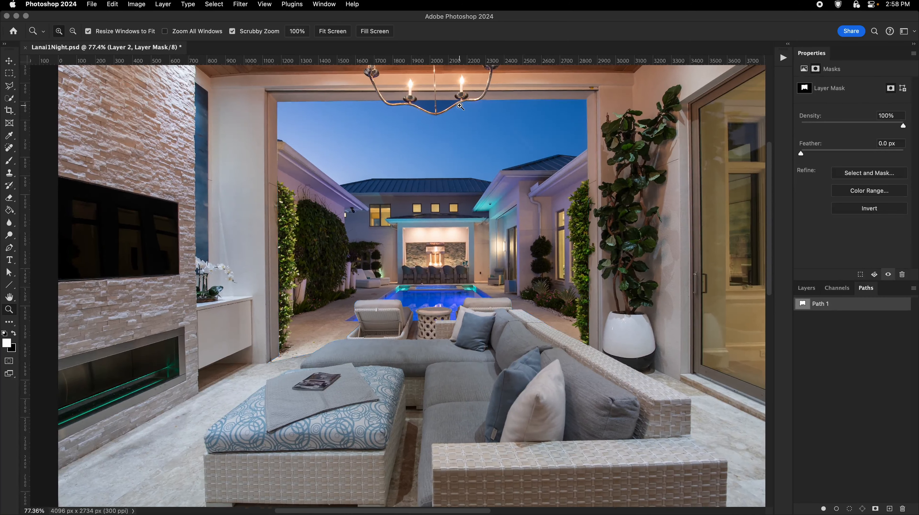
click(456, 108)
click(434, 92)
click(415, 88)
click(394, 91)
click(378, 82)
drag(379, 80, 367, 158)
click(368, 158)
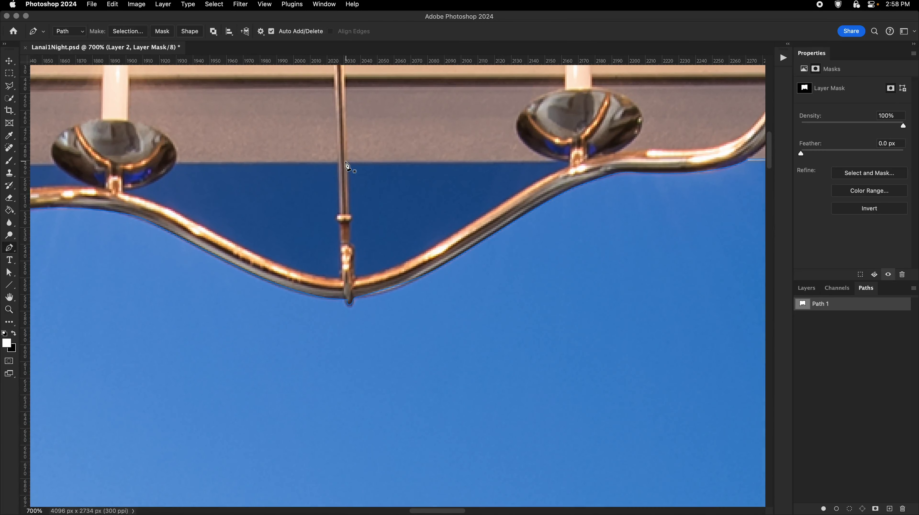
click(345, 161)
click(513, 160)
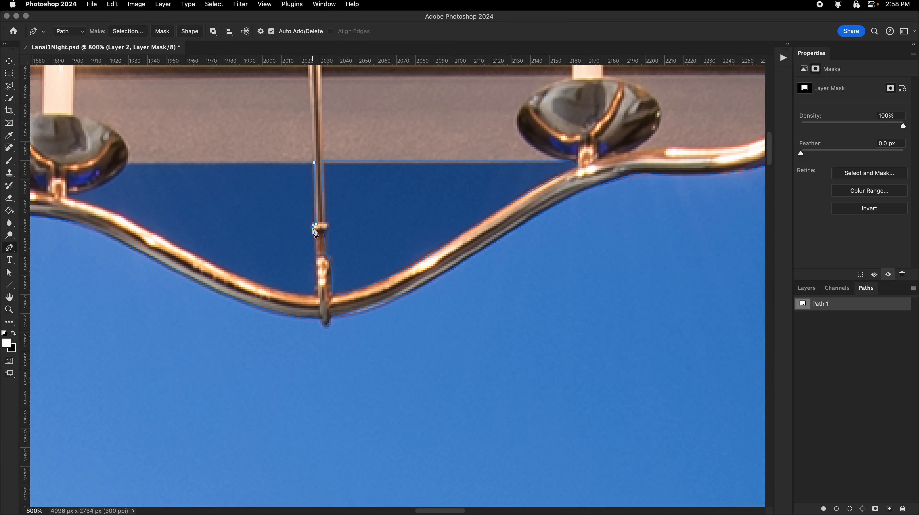
Trace the remaining sky gaps left of the chandelier's rod and fill the traced path areas on Layer 2's mask
scroll(317, 300, left, 5)
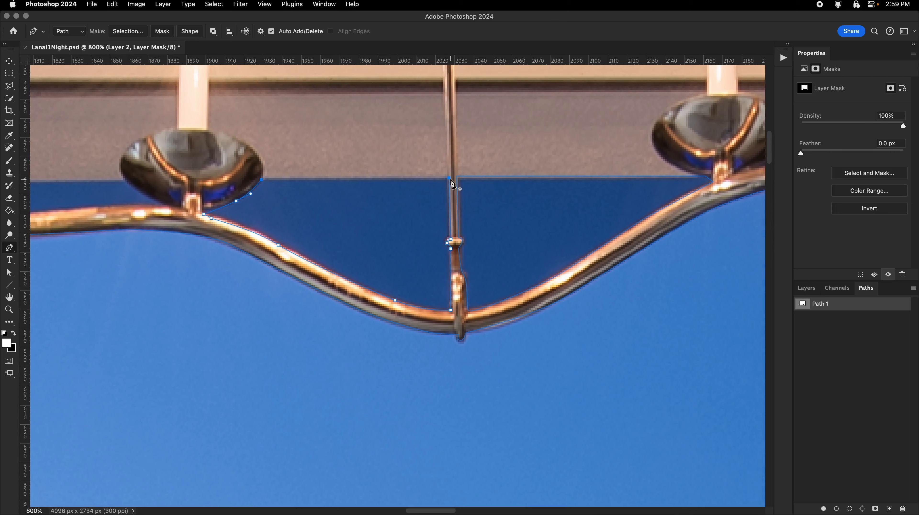
scroll(452, 184, left, 10)
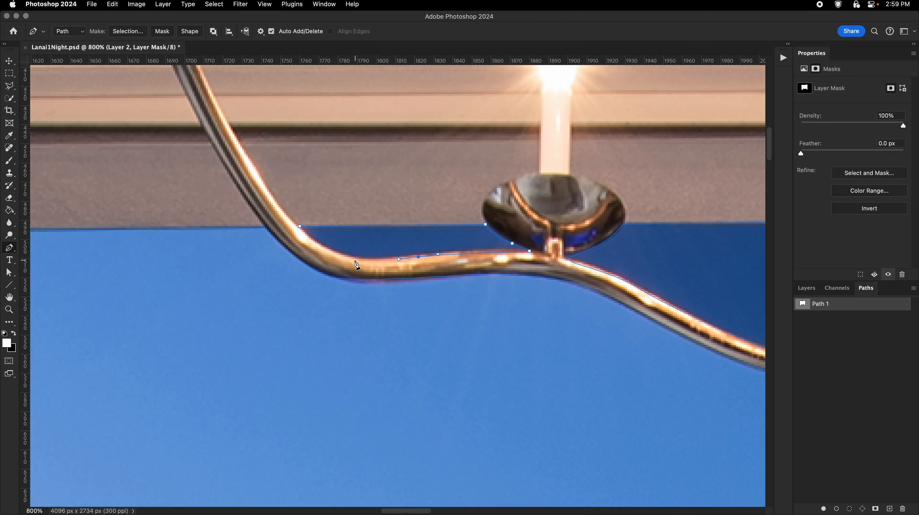
right_click(330, 209)
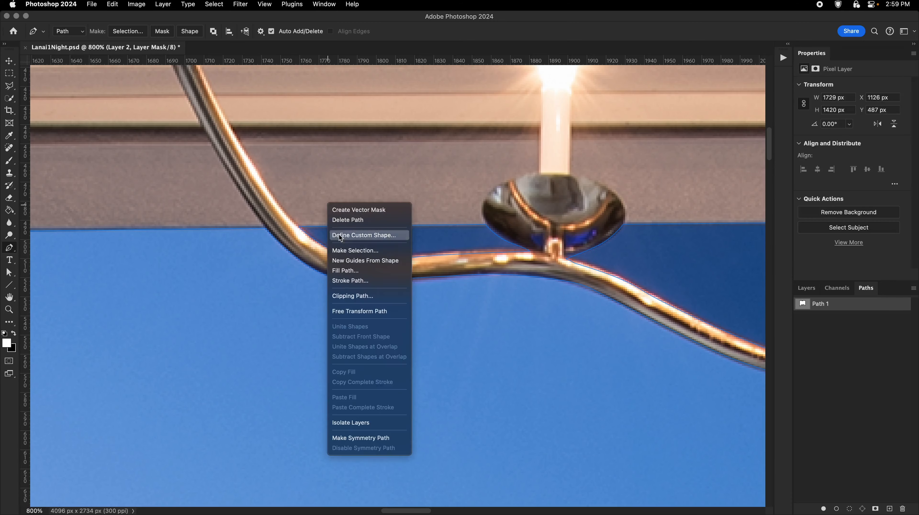
click(346, 273)
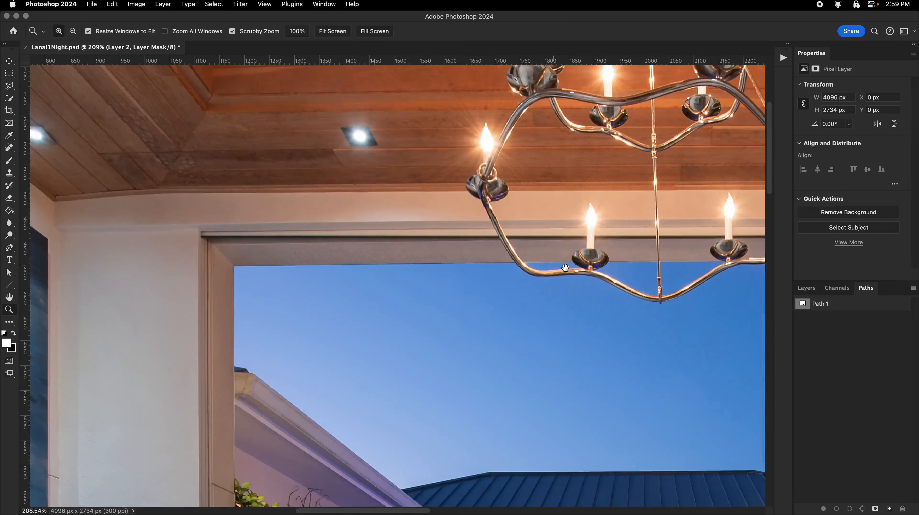
Set the feather of Layer 2's layer mask to 0.3 px
drag(565, 268, 455, 265)
click(808, 287)
click(840, 347)
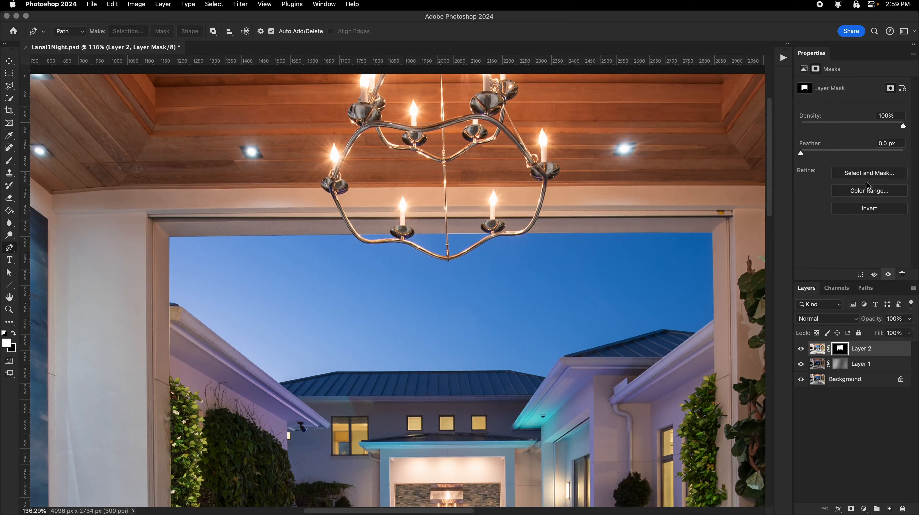
click(882, 143)
text(.3)
key(Return)
scroll(444, 236, up, 5)
key(v)
key(super+s)
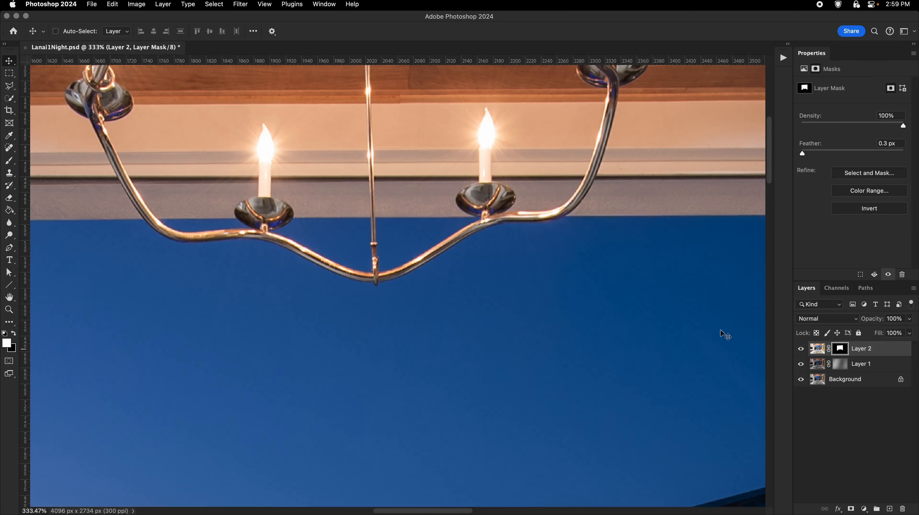
Examine the masked edges along the doorway and floor, comparing the image with Layer 2 off and on
scroll(407, 263, down, 5)
drag(407, 262, 437, 194)
drag(437, 193, 391, 199)
mouse_move(510, 294)
mouse_down()
mouse_move(495, 251)
mouse_move(463, 285)
mouse_move(415, 288)
mouse_up()
key(F2)
key(b)
drag(340, 341, 397, 345)
key(v)
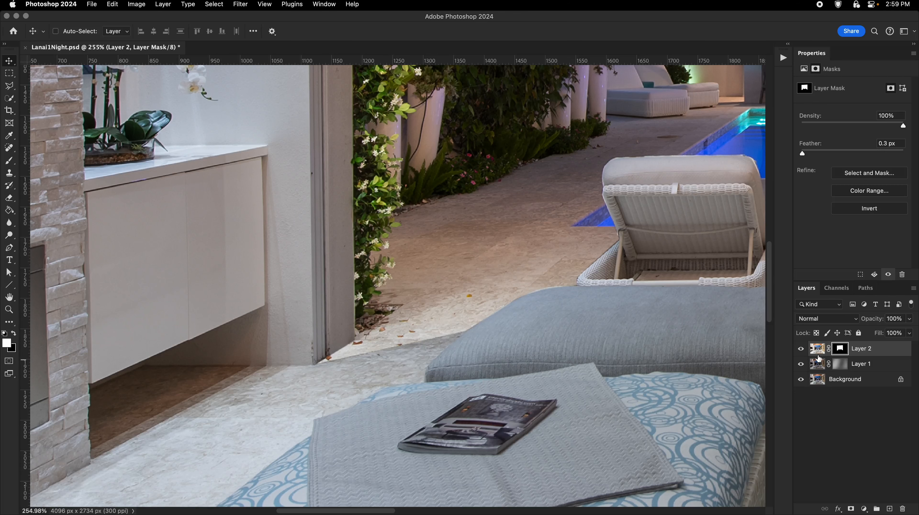
click(801, 350)
click(801, 350)
Save the document with the feathered mask
drag(570, 287, 439, 328)
drag(439, 328, 422, 328)
key(super+s)
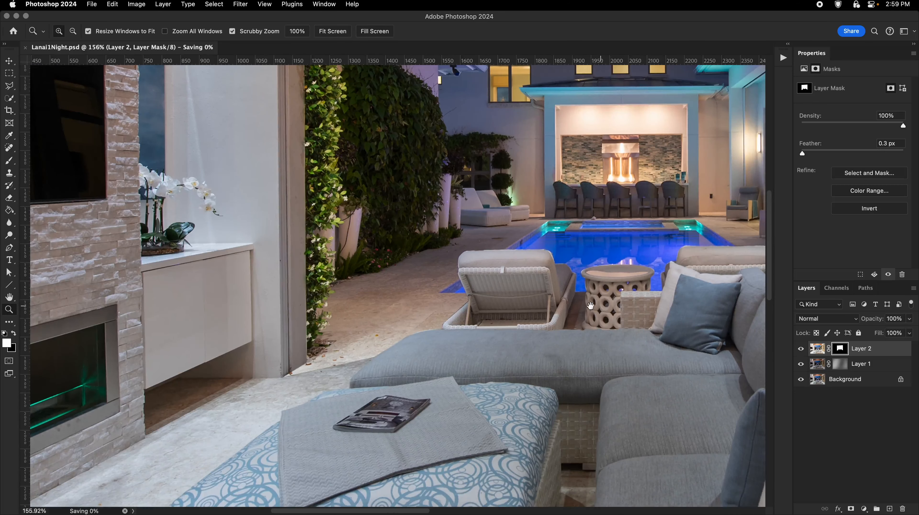
Dab Layer 2's mask near the left lounge chair once with a large Blur brush at 15% strength
drag(590, 306, 423, 314)
click(10, 223)
drag(276, 283, 144, 284)
drag(340, 286, 1, 286)
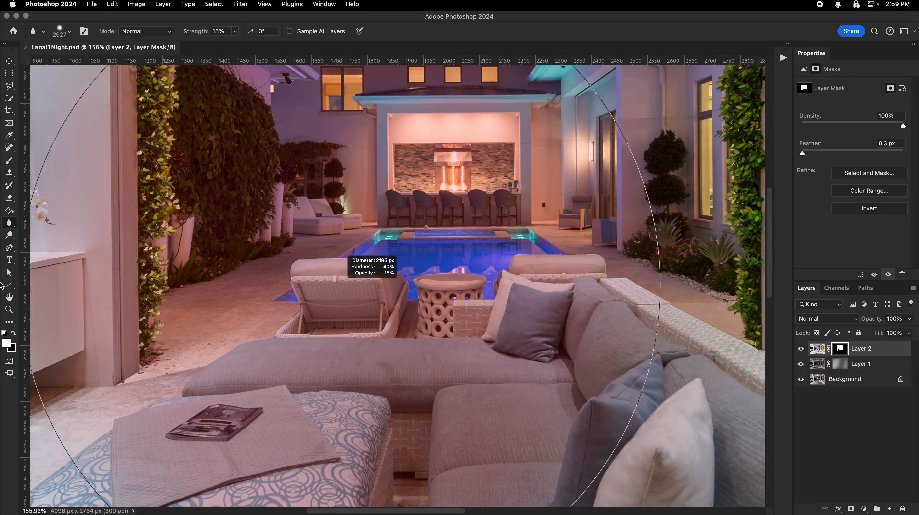
drag(429, 293, 188, 294)
click(351, 287)
Choose My Soft Brush for the Brush tool and enlarge it to cover much of the opening
drag(563, 256, 322, 289)
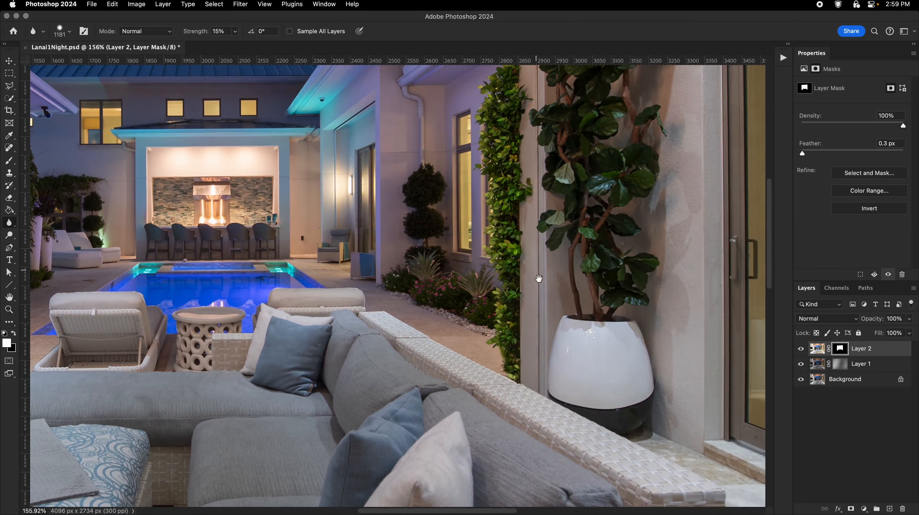
drag(538, 278, 549, 455)
drag(528, 144, 600, 220)
drag(213, 177, 559, 125)
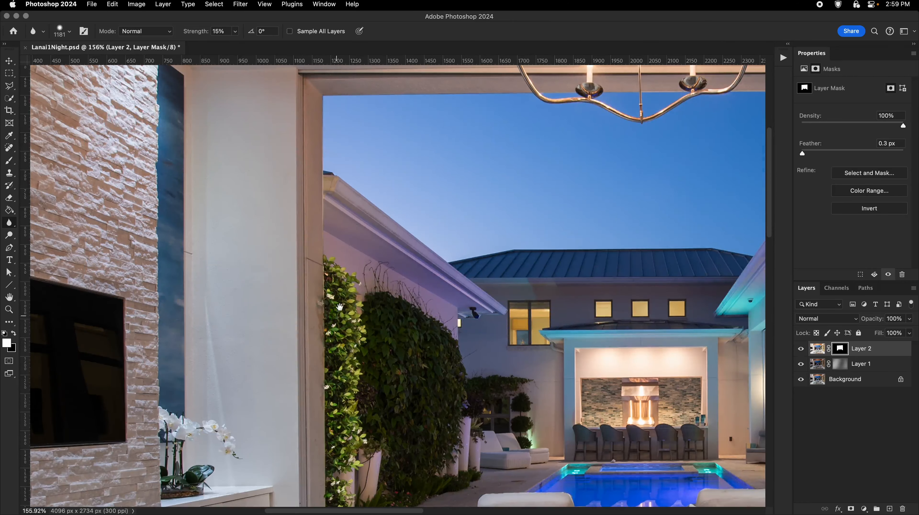
drag(339, 307, 288, 207)
drag(350, 250, 211, 252)
drag(440, 254, 368, 256)
key(b)
drag(459, 293, 563, 295)
right_click(581, 296)
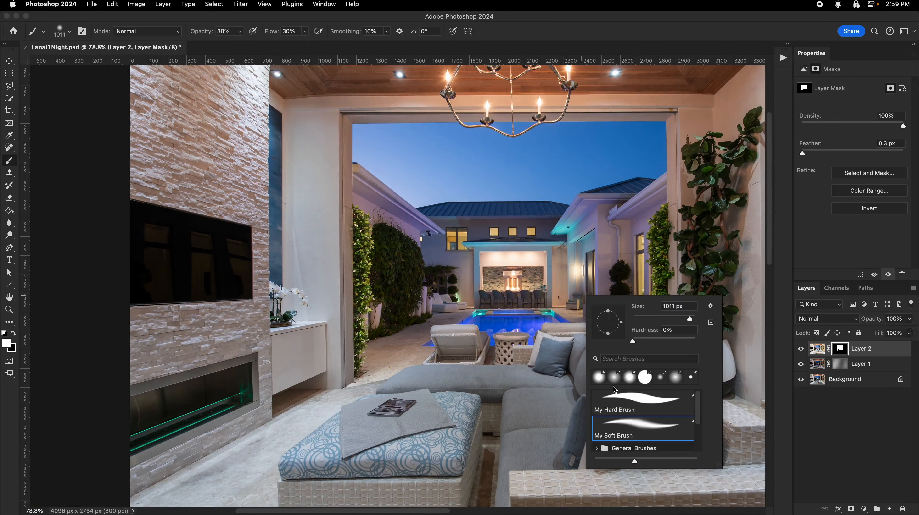
double_click(628, 432)
mouse_move(636, 332)
mouse_down()
mouse_move(529, 296)
mouse_move(498, 275)
mouse_up()
Save the document and compare the whole image with Layer 2 off and on
key(z)
key(super+s)
key(F2)
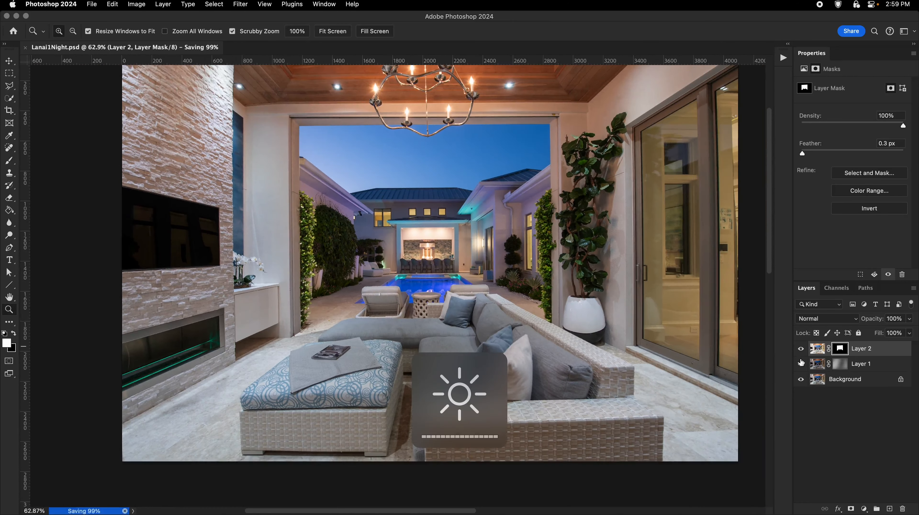
click(800, 349)
click(800, 349)
Tone down Layer 2 within the opening by painting its mask with a large soft black brush at 30% opacity
key(b)
key(x)
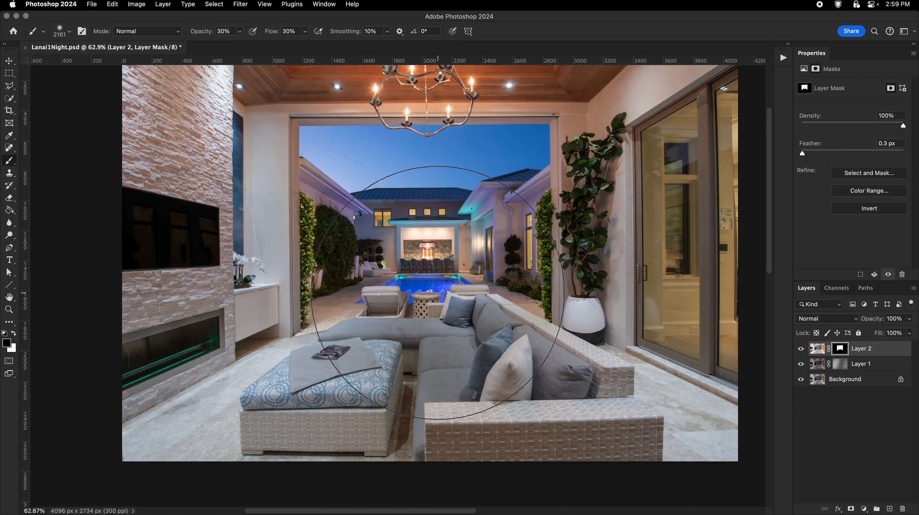
drag(434, 293, 406, 293)
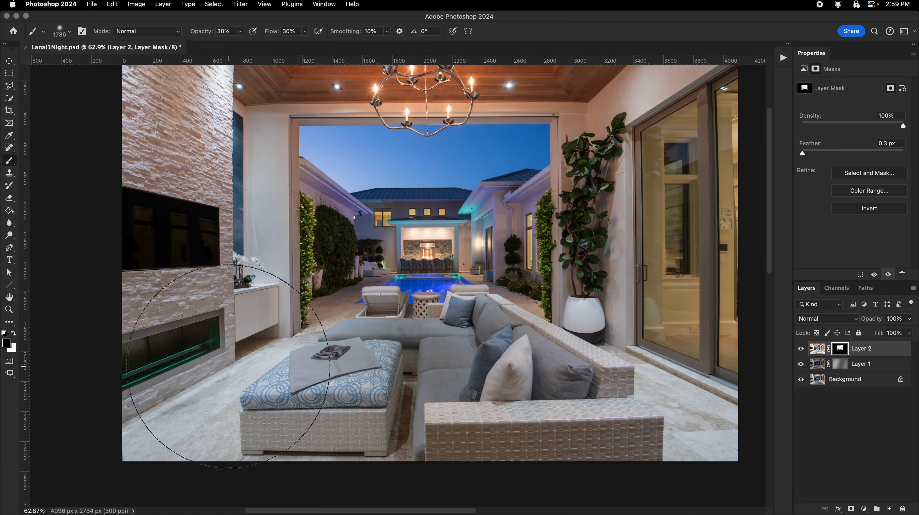
drag(580, 343, 615, 343)
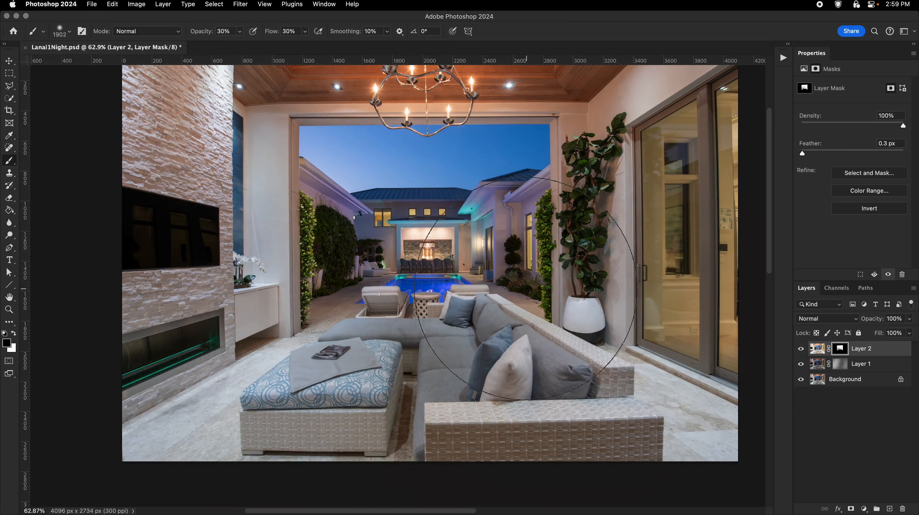
Brighten the foreground floor and ottoman by painting Layer 2's mask with a large soft white brush at 30% opacity
drag(300, 338, 260, 340)
drag(330, 342, 361, 343)
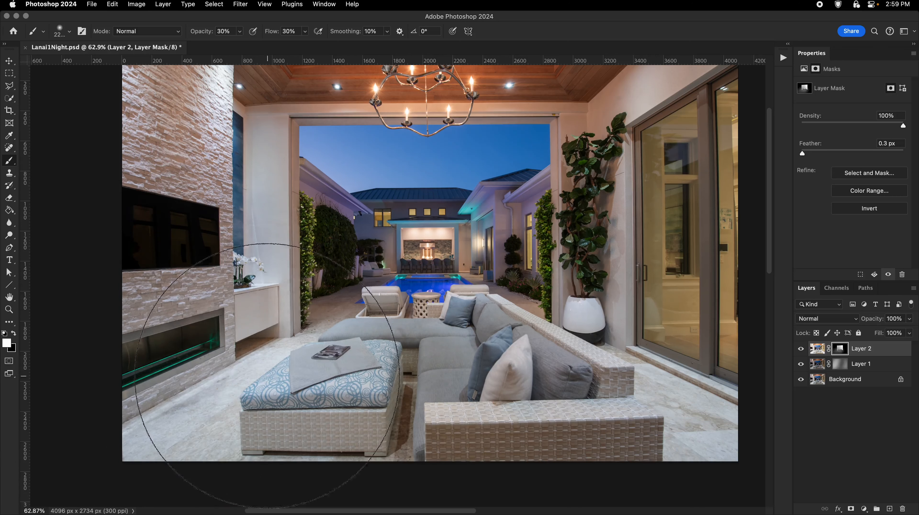
drag(330, 365, 297, 365)
drag(298, 366, 370, 371)
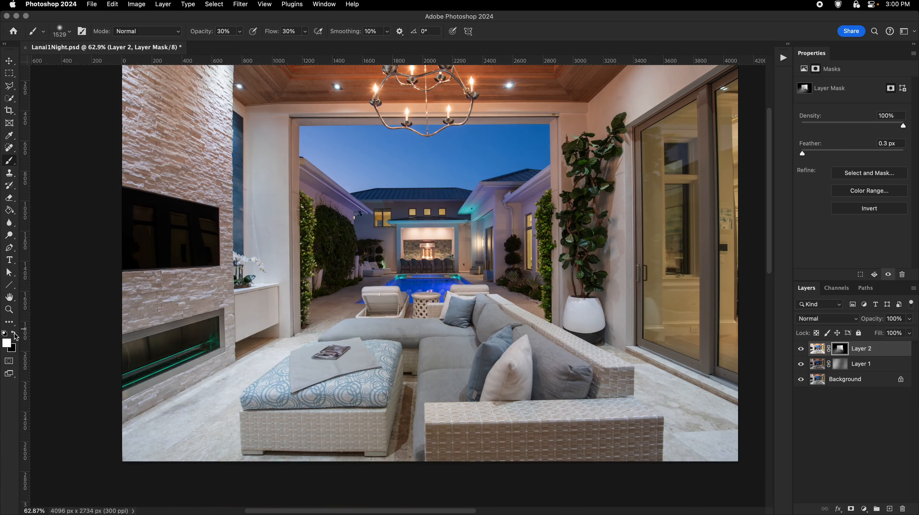
Blend the floor at the opening's left threshold on Layer 2's mask, using a soft white brush and a larger black one
mouse_move(321, 333)
mouse_down()
mouse_move(361, 332)
mouse_move(224, 341)
mouse_up()
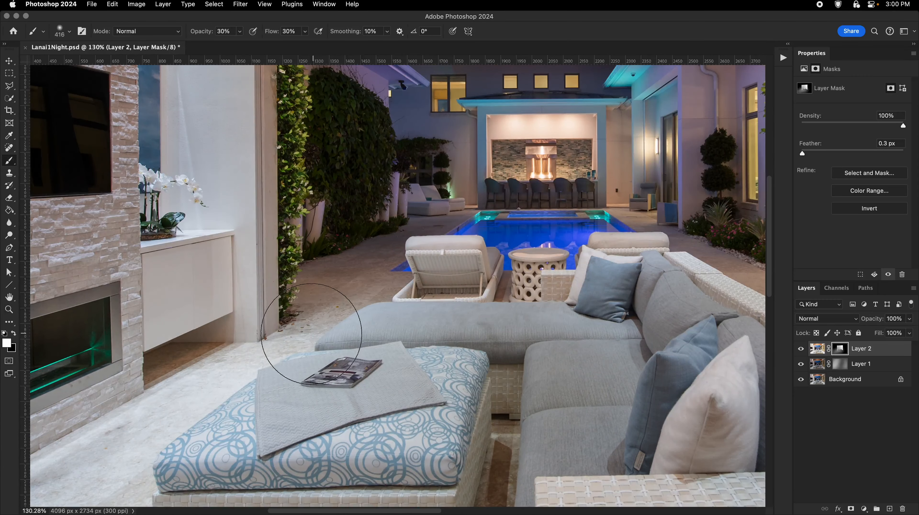
drag(340, 324, 412, 324)
key(x)
drag(290, 359, 422, 360)
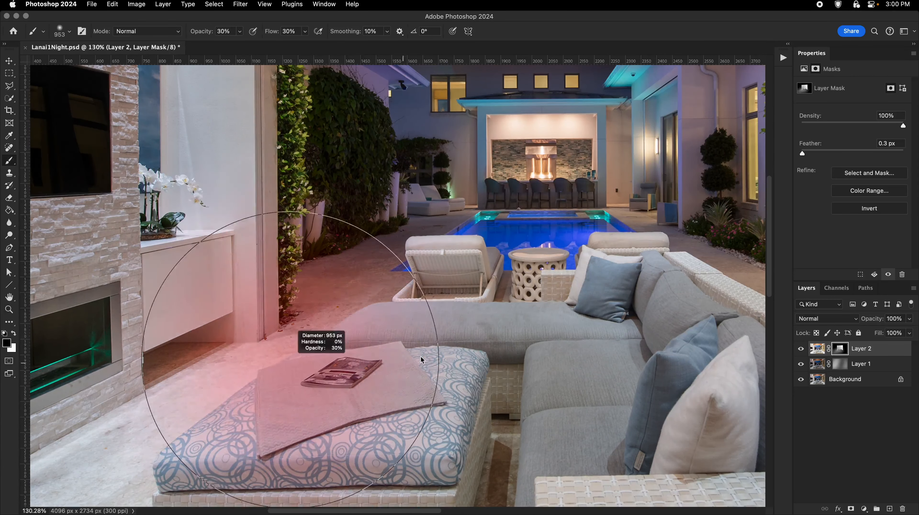
View Layer 2's mask on its own, return to the image, and examine the edges around the lounge chairs, side table and pool
alt+click(839, 349)
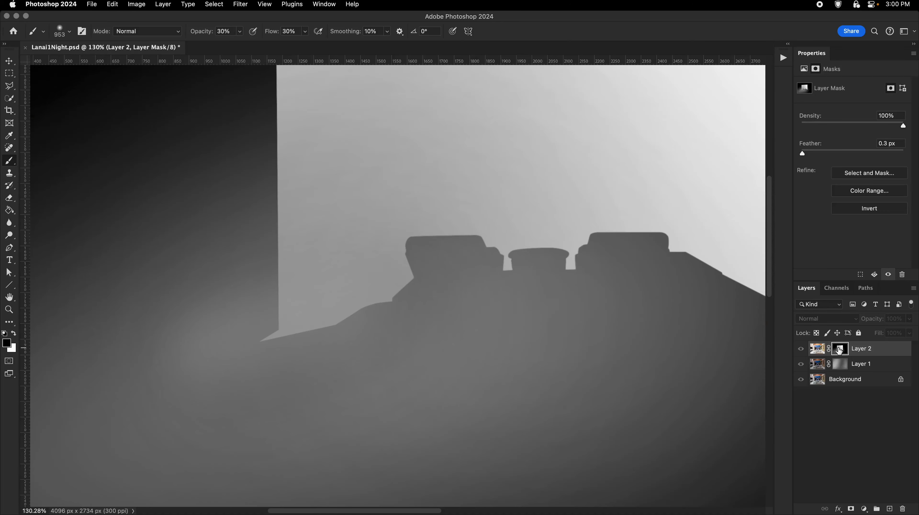
alt+click(839, 350)
drag(599, 235, 444, 292)
drag(512, 275, 411, 307)
drag(411, 308, 477, 295)
drag(437, 364, 442, 315)
drag(442, 316, 534, 302)
drag(167, 289, 354, 286)
drag(339, 285, 375, 280)
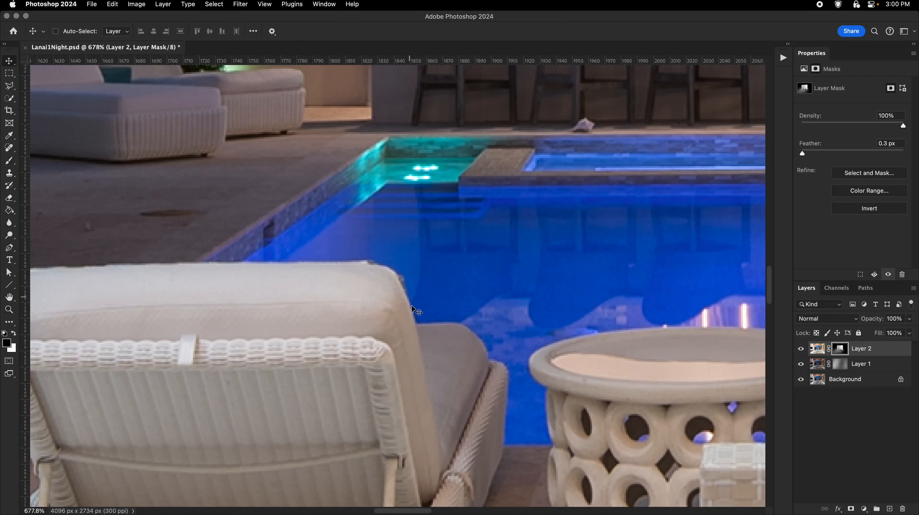
drag(412, 309, 151, 341)
drag(505, 343, 456, 345)
drag(537, 323, 444, 336)
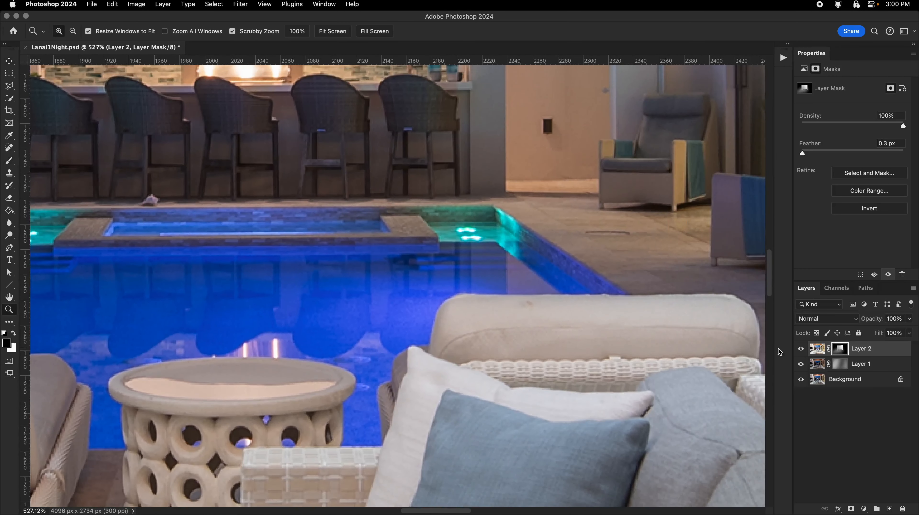
key(super+0)
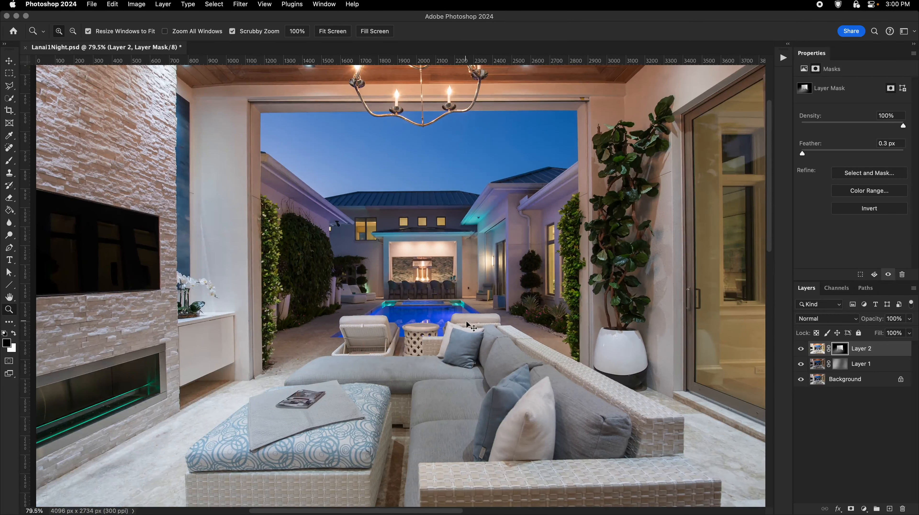
drag(482, 304, 473, 312)
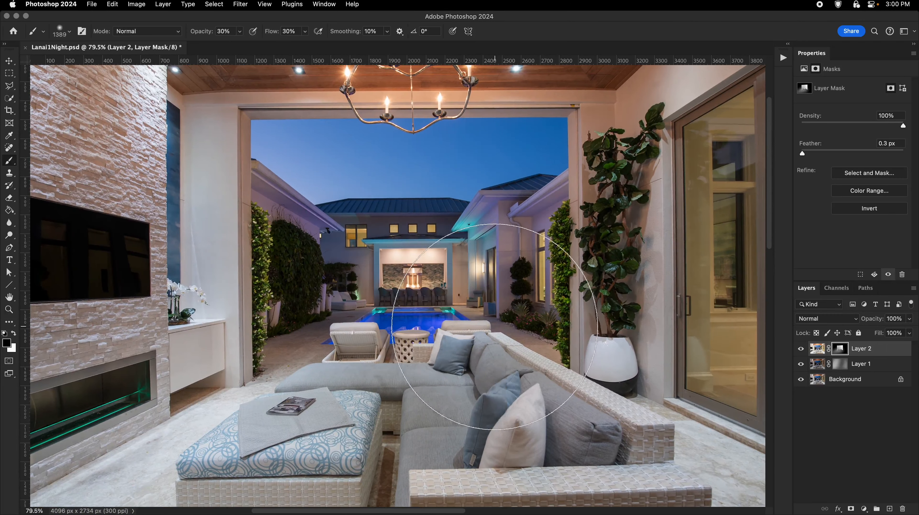
Add a Brightness/Contrast adjustment layer above Layer 2 with brightness 47 and contrast 100
right_click(495, 321)
key(Escape)
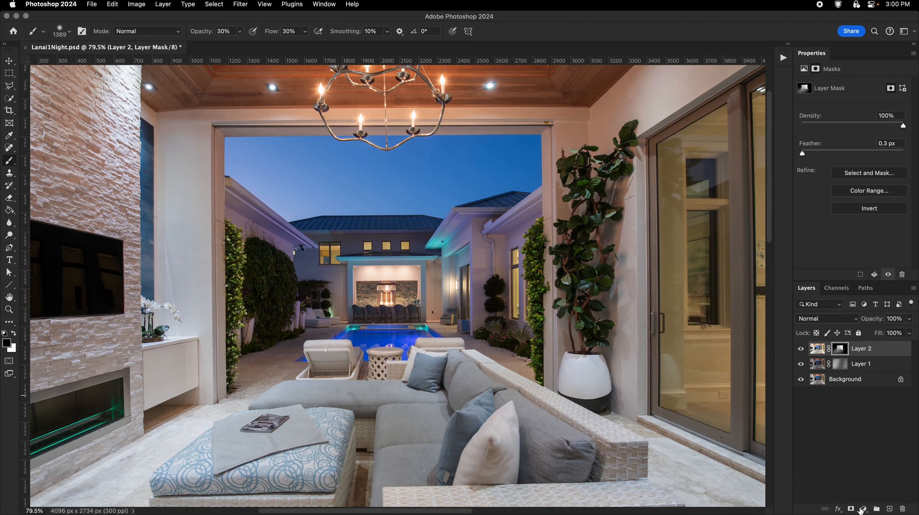
click(863, 509)
click(877, 403)
drag(854, 113, 903, 132)
Fill the Brightness/Contrast layer's mask with black to hide the adjustment
key(g)
key(x)
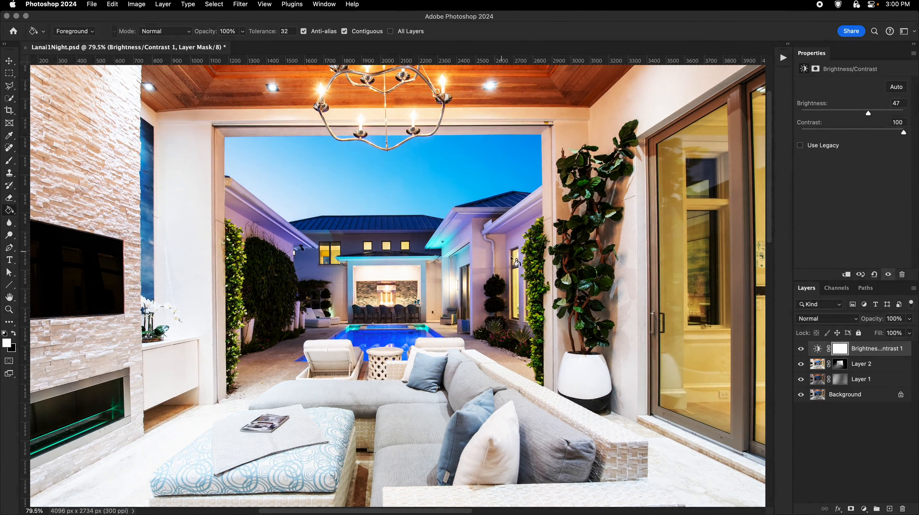
scroll(510, 257, down, 3)
key(x)
key(f)
click(505, 261)
key(f)
key(f)
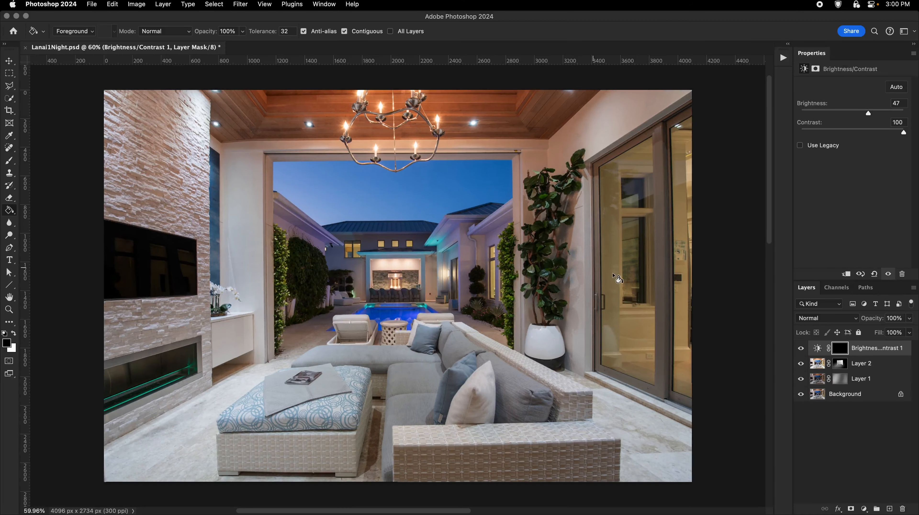
Make a selection of the doorway opening from Path 1
click(864, 288)
click(830, 305)
key(a)
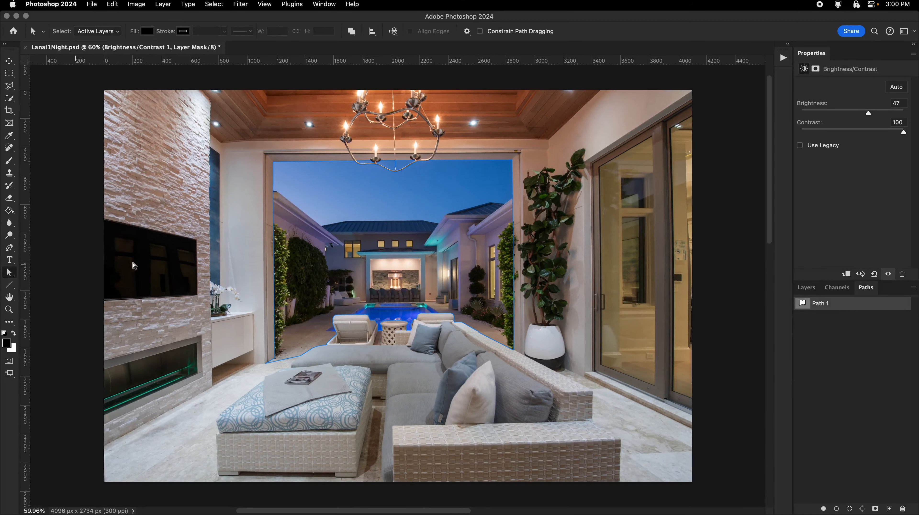
right_click(399, 258)
click(420, 304)
key(Return)
Paint the Brightness/Contrast mask white over the exterior inside the selection with a soft brush at 30% opacity, and deselect
click(807, 287)
key(b)
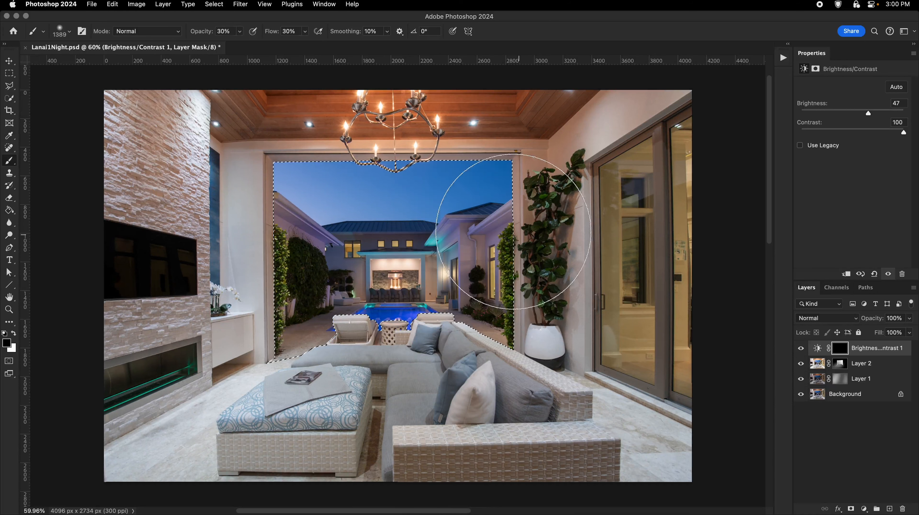
key(XF86MonBrightnessUp)
drag(464, 217, 474, 212)
key(x)
drag(465, 205, 494, 234)
drag(484, 280, 505, 280)
mouse_move(426, 230)
mouse_down()
mouse_move(347, 194)
mouse_move(324, 203)
mouse_move(438, 192)
mouse_move(520, 336)
mouse_up()
drag(443, 302, 366, 302)
key(super+d)
Compare the exterior with the Brightness/Contrast layer off and on
click(800, 349)
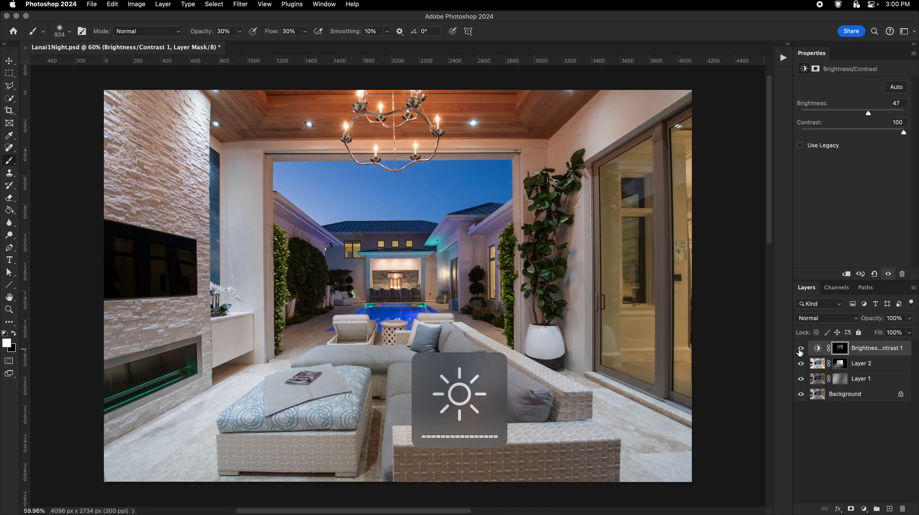
click(800, 349)
click(800, 350)
click(800, 350)
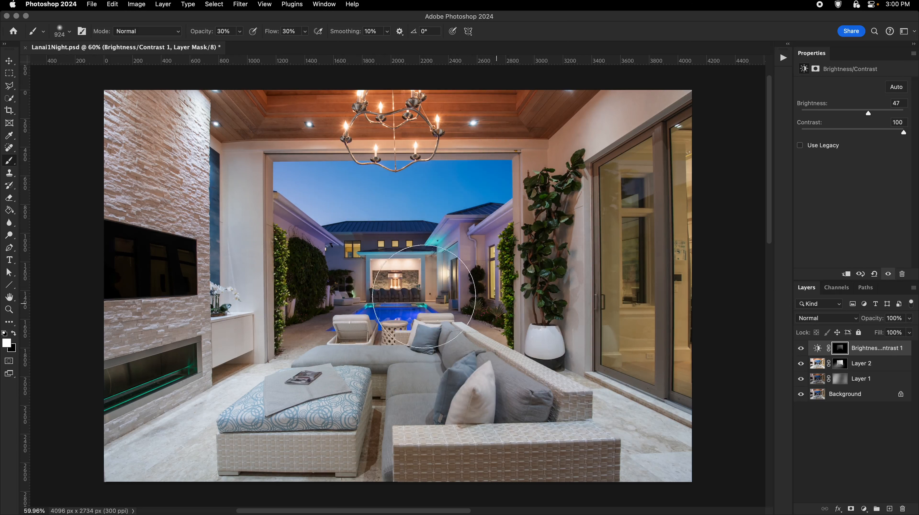
Compare the composite with the original Background layer alone, restore all layers, and save the document
drag(372, 291, 379, 291)
key(x)
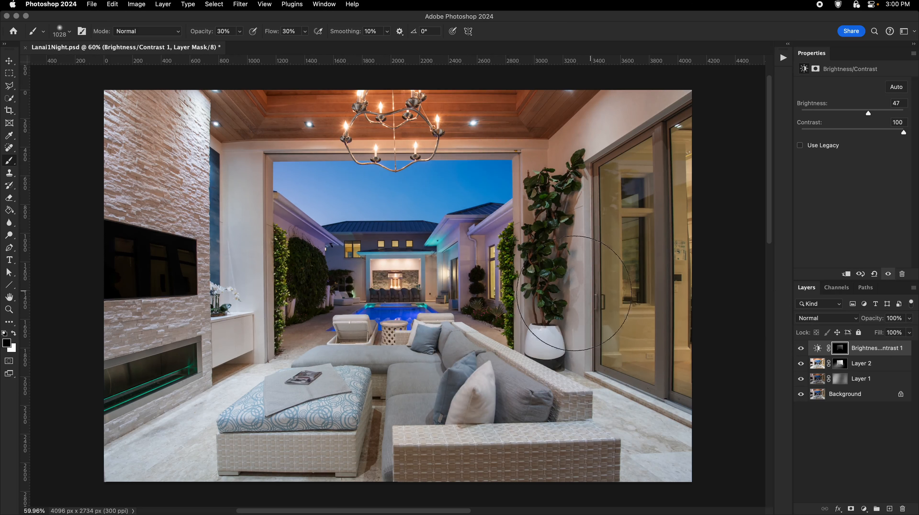
click(800, 394)
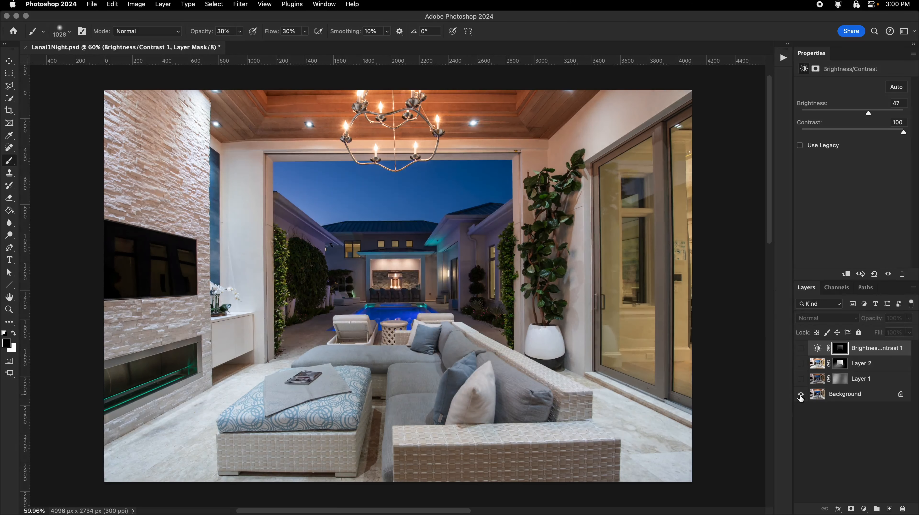
click(800, 394)
key(super+s)
Examine the Layer 2 mask's edge up close where the chandelier crosses the top of the doorway and sky
scroll(518, 281, right, 1)
mouse_move(345, 167)
mouse_down()
mouse_move(465, 206)
mouse_move(410, 236)
mouse_move(293, 239)
mouse_up()
scroll(454, 222, up, 2)
key(v)
click(9, 86)
scroll(365, 225, right, 4)
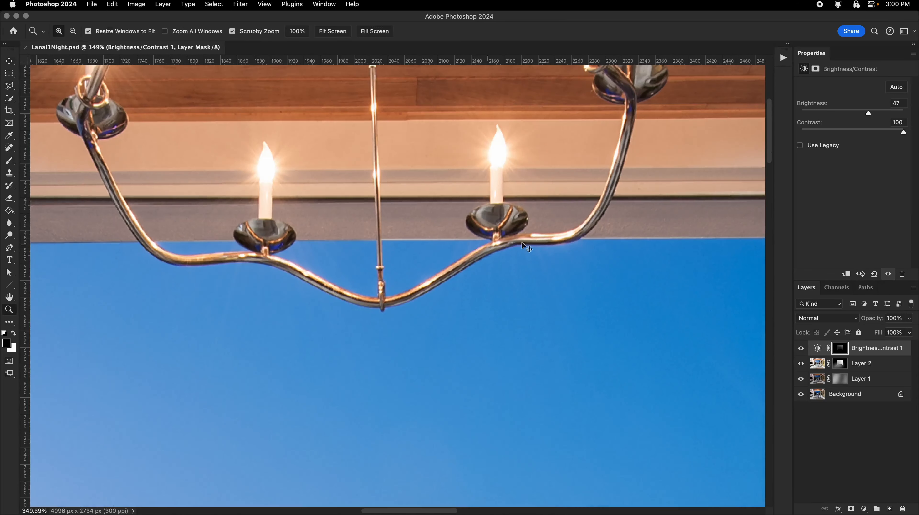
drag(600, 243, 390, 246)
drag(638, 247, 530, 249)
click(841, 366)
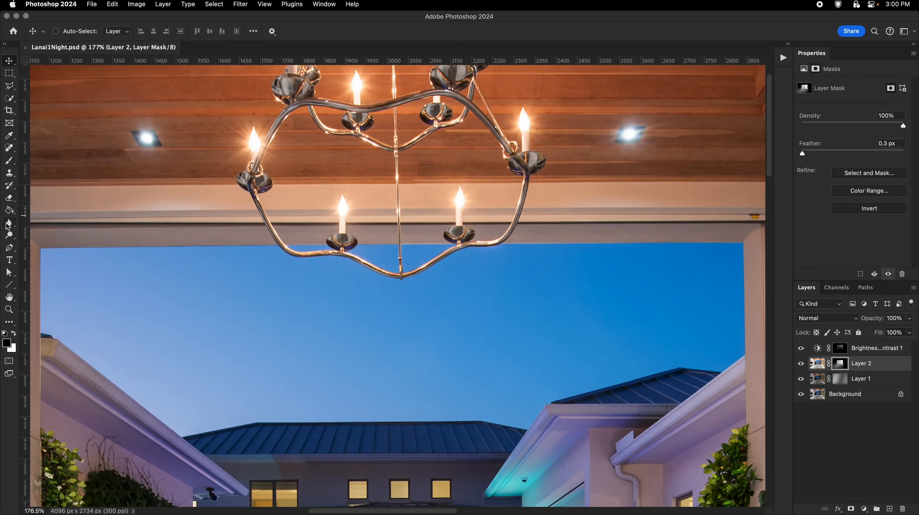
click(9, 223)
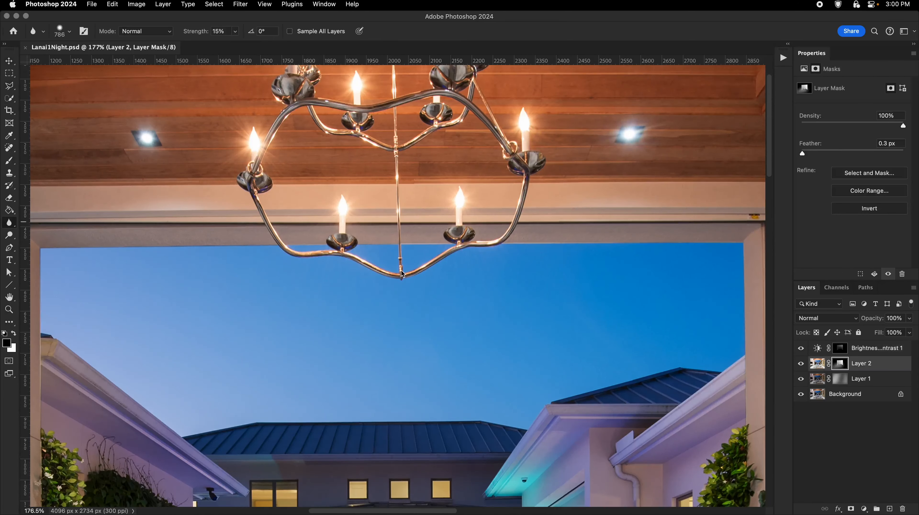
click(874, 352)
drag(512, 263, 329, 259)
drag(471, 257, 357, 225)
key(F2)
Outline the glass door's narrow pane at the image edge with a polygonal lasso selection
click(9, 85)
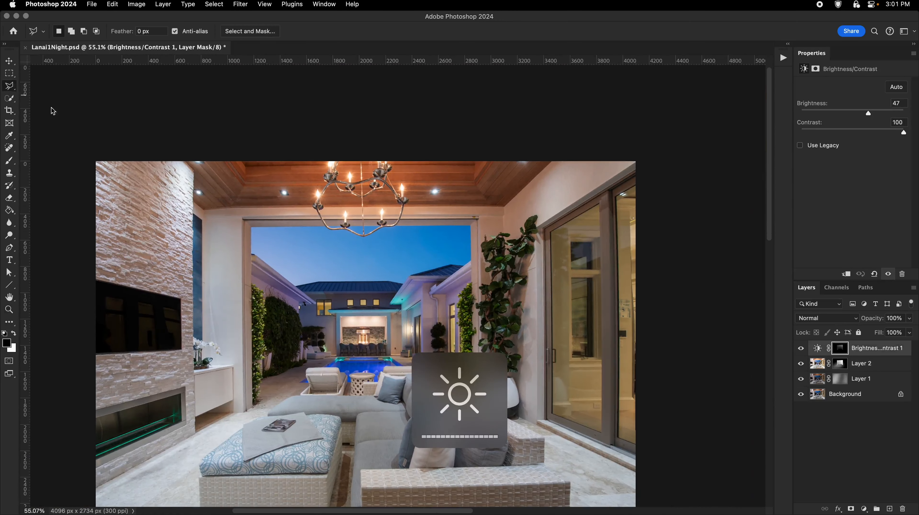
key(z)
drag(570, 396, 321, 284)
drag(322, 285, 474, 408)
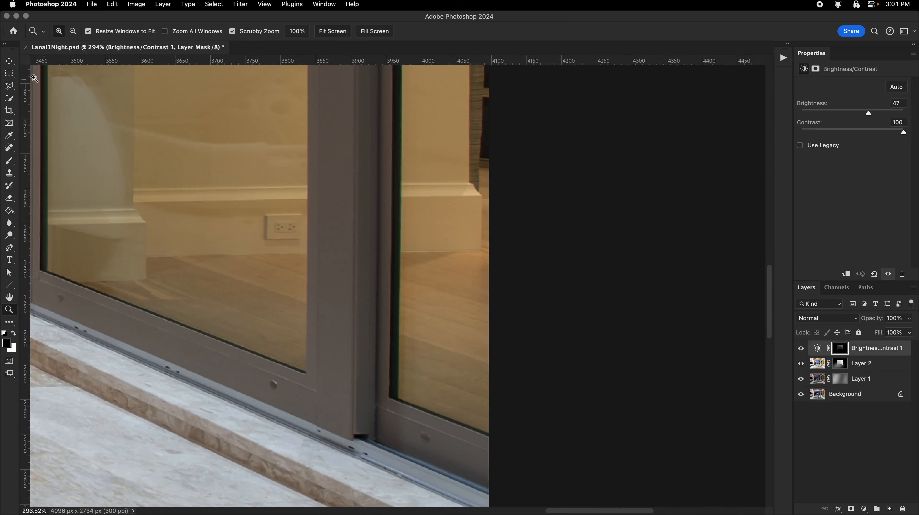
key(l)
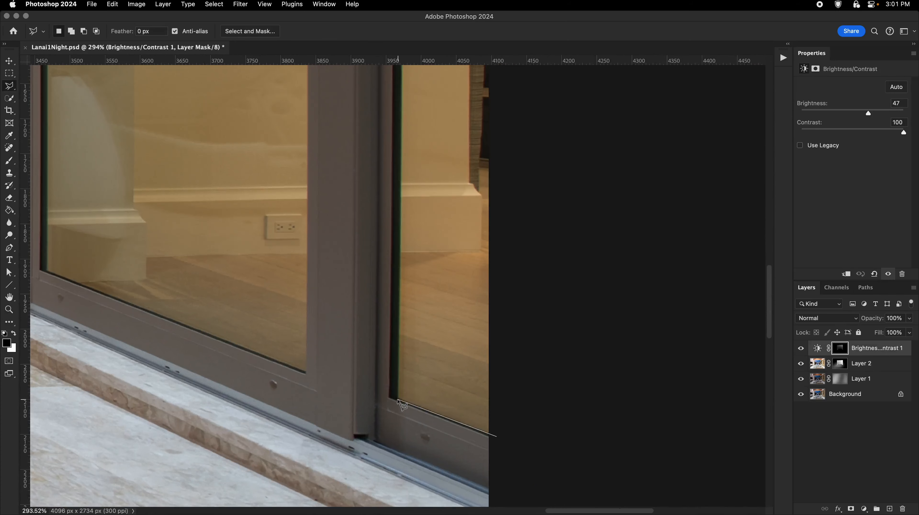
click(398, 400)
click(396, 82)
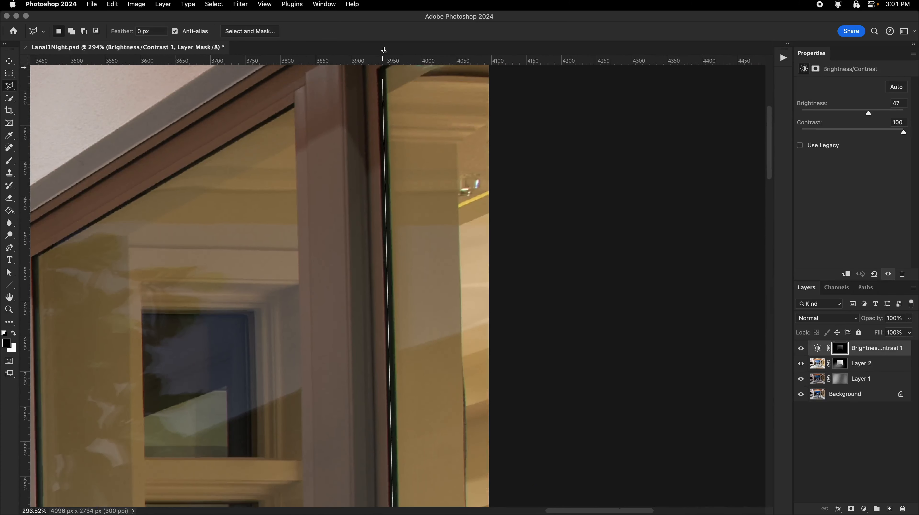
click(382, 184)
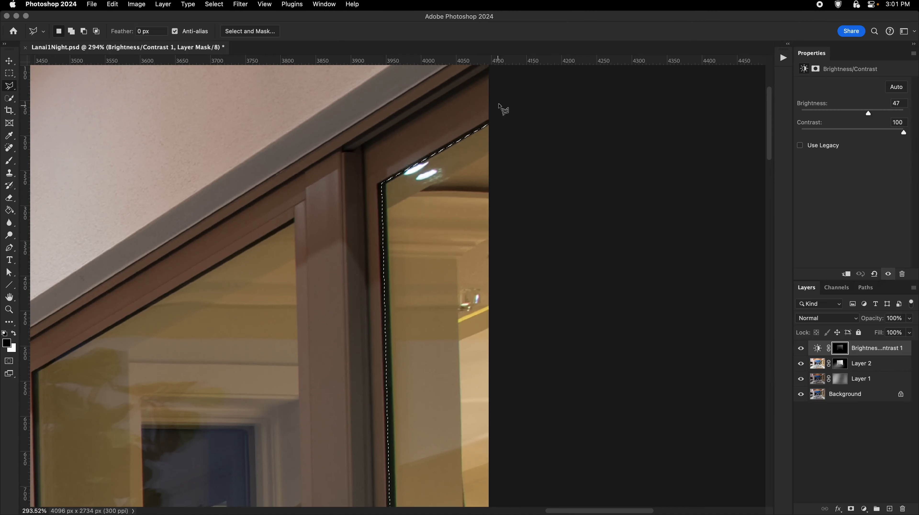
Add the sliding door's large glass pane to the polygonal selection by tracing its corners and frame edges
drag(325, 253, 511, 147)
shift+click(220, 266)
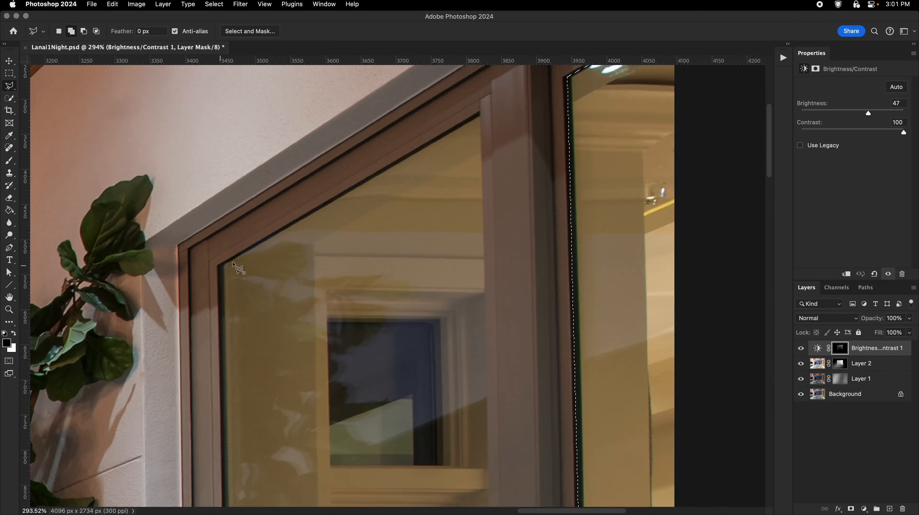
click(480, 119)
click(488, 391)
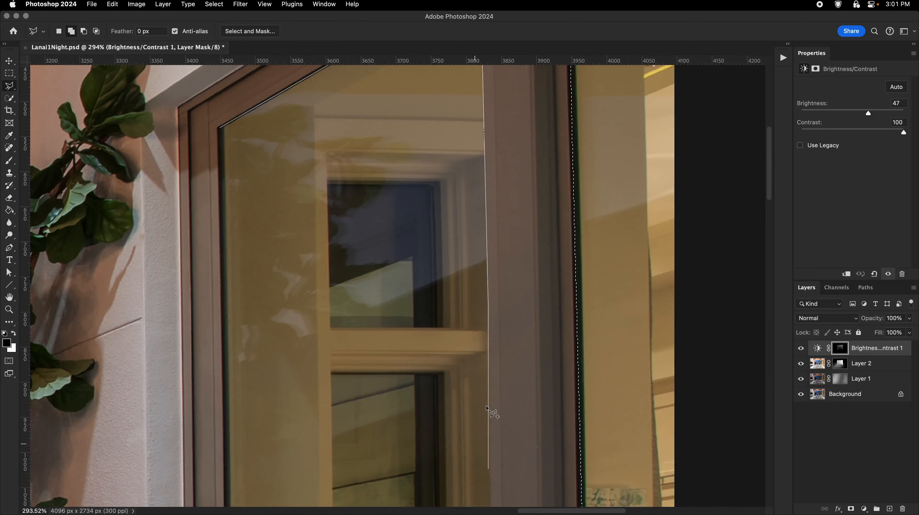
click(489, 446)
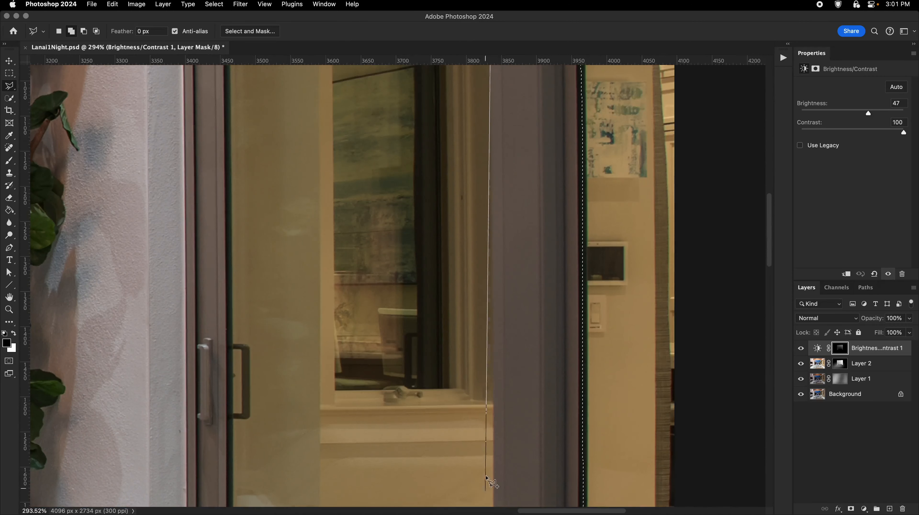
click(494, 428)
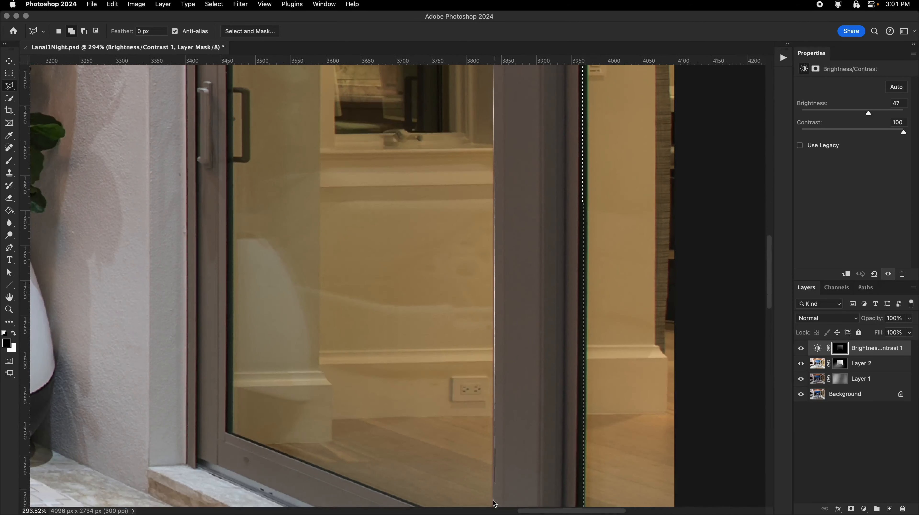
click(492, 498)
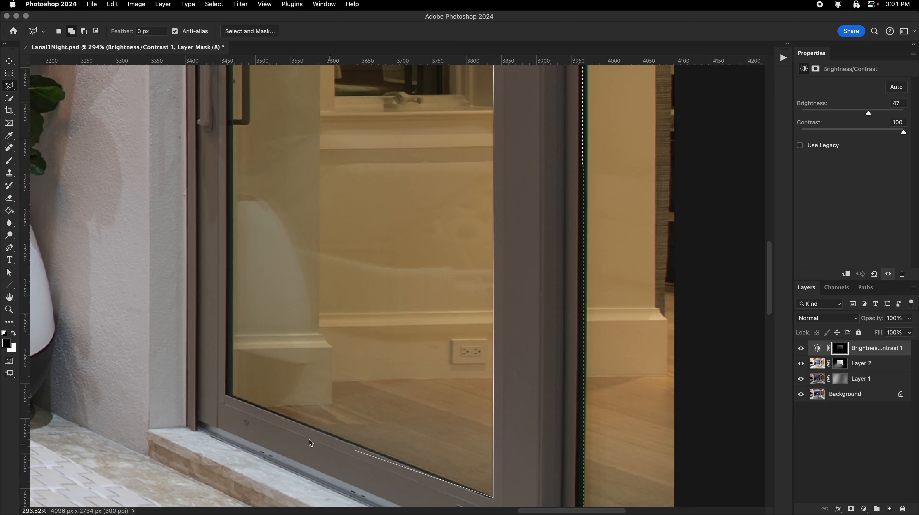
click(227, 395)
click(220, 250)
key(XF86MonBrightnessUp)
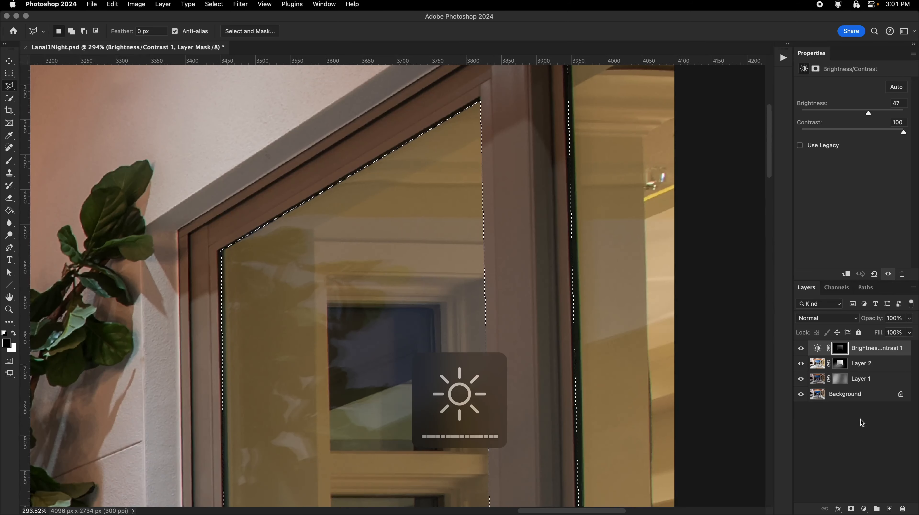
Add a Brightness/Contrast adjustment layer for the selected glass panes with brightness 55, contrast -35 and 78% layer opacity
click(863, 509)
click(880, 403)
key(z)
scroll(474, 228, down, 10)
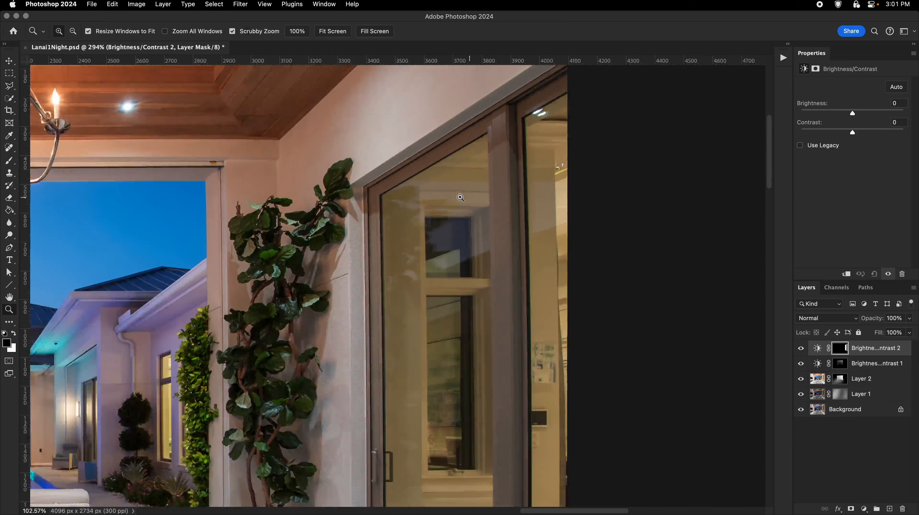
drag(852, 113, 870, 113)
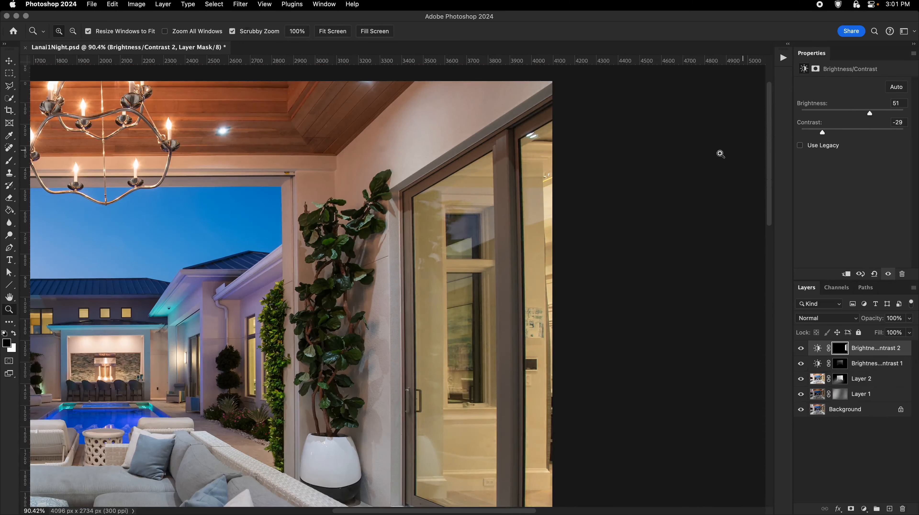
scroll(720, 154, down, 4)
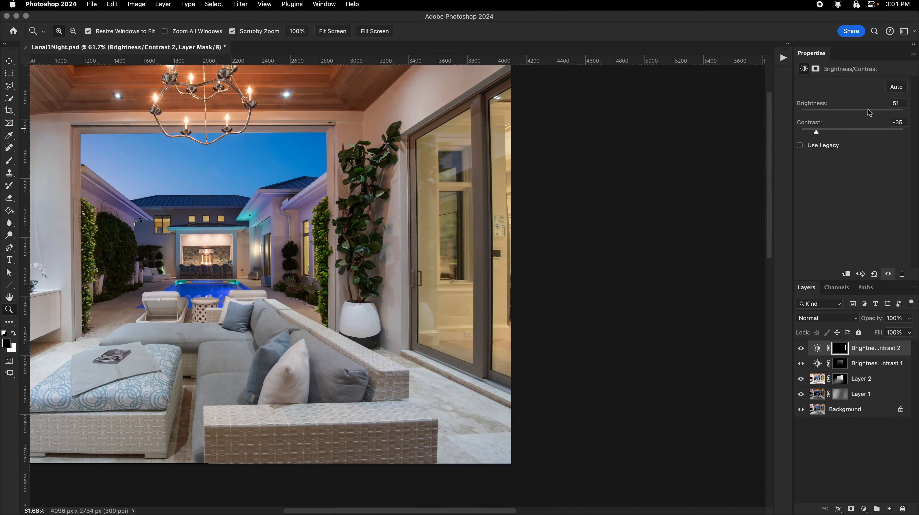
drag(872, 112, 870, 113)
mouse_move(875, 334)
mouse_down()
mouse_move(861, 333)
mouse_move(891, 331)
mouse_up()
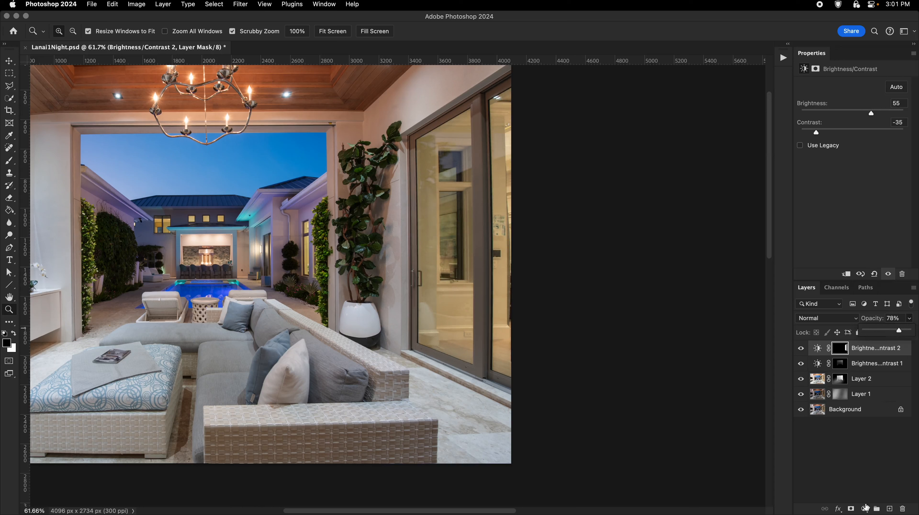
Add a Hue/Saturation adjustment layer and set the Yellows saturation to -68
click(865, 508)
click(866, 461)
click(858, 100)
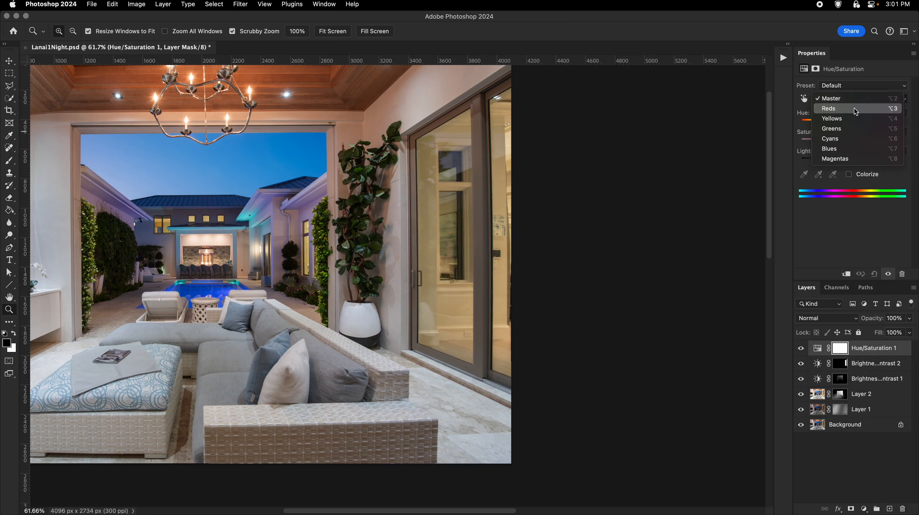
click(848, 118)
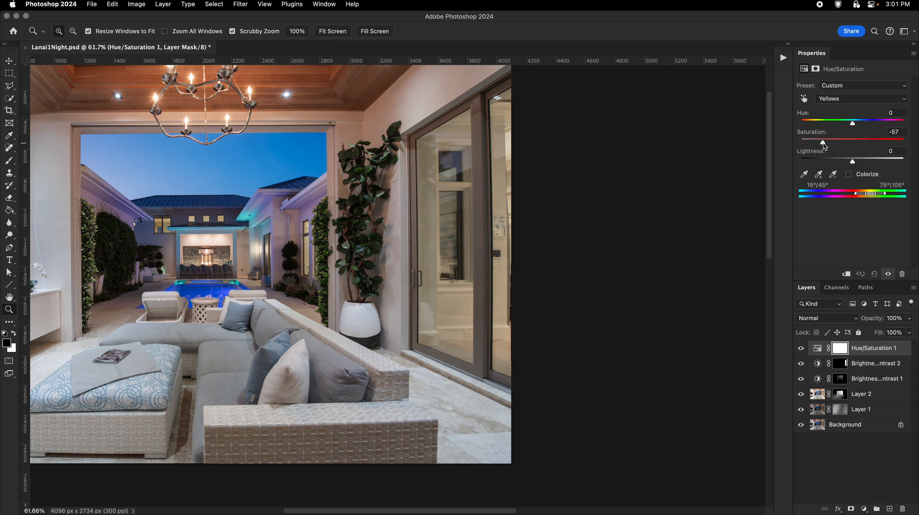
Fill the Hue/Saturation layer's mask with black to hide the desaturation
key(g)
key(x)
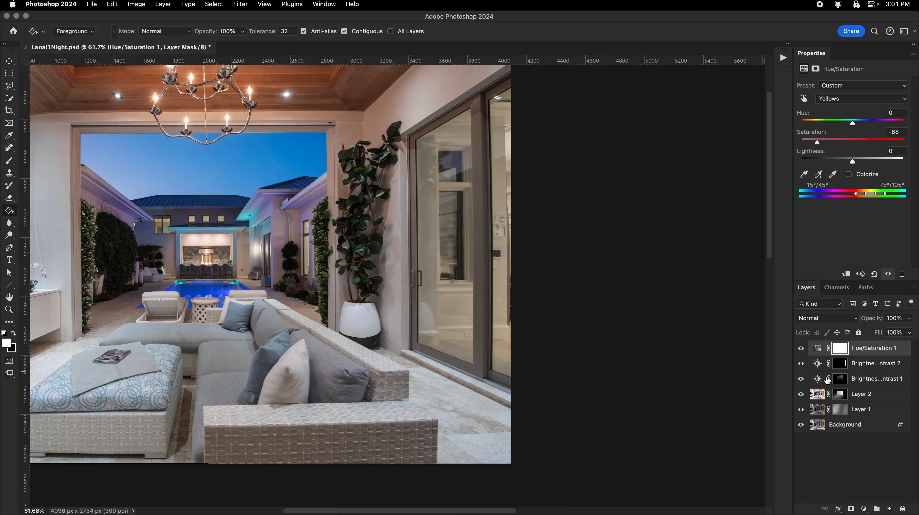
key(x)
click(428, 291)
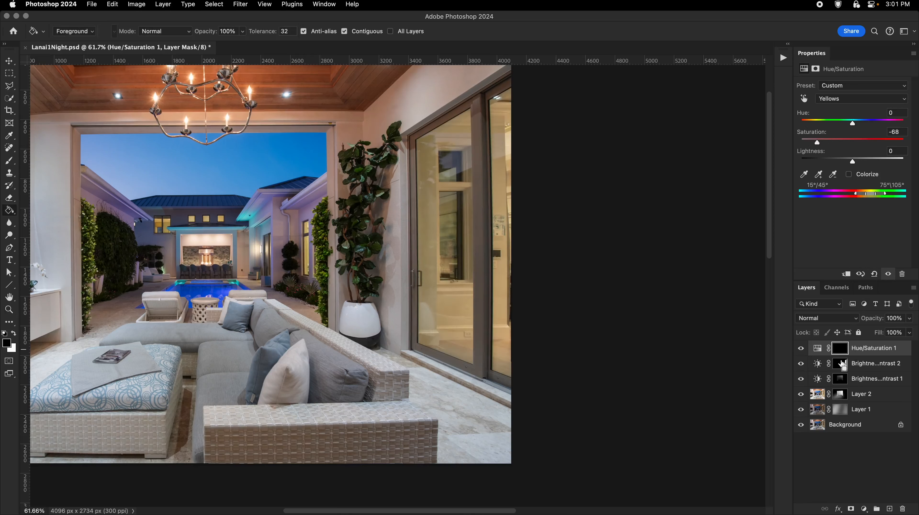
Load the Brightness/Contrast 2 mask as a selection, paint the Hue/Saturation mask white over the glass at 30% opacity, and deselect
super+click(841, 364)
key(b)
key(x)
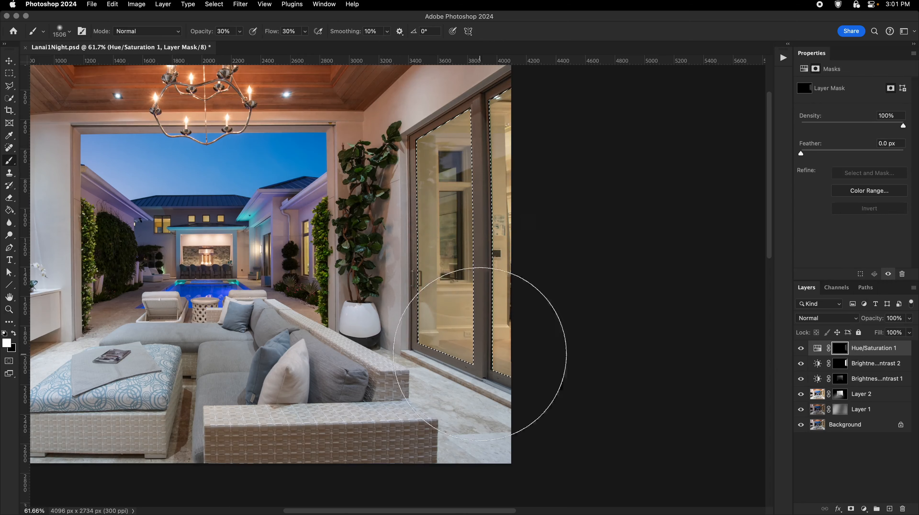
drag(502, 267, 482, 238)
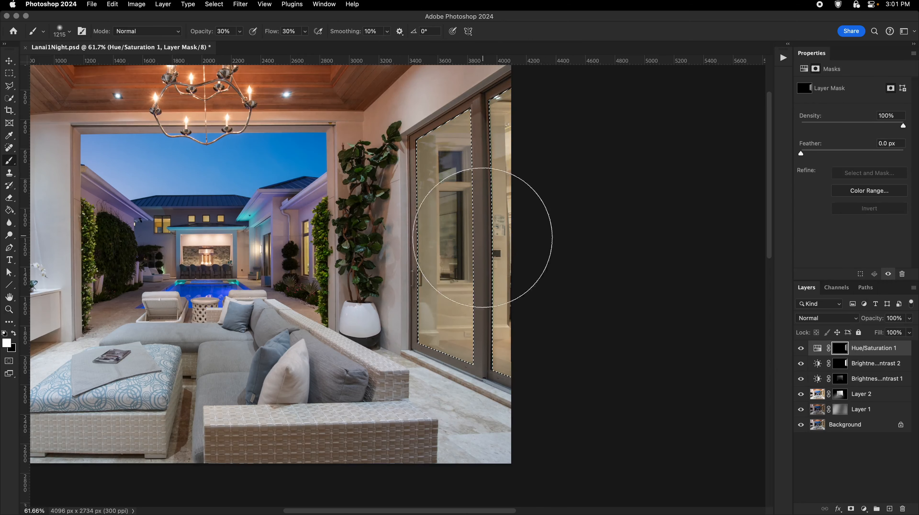
drag(455, 336, 487, 252)
key(super+d)
Lower the Hue/Saturation layer's opacity to 21% and save the document
drag(487, 252, 506, 248)
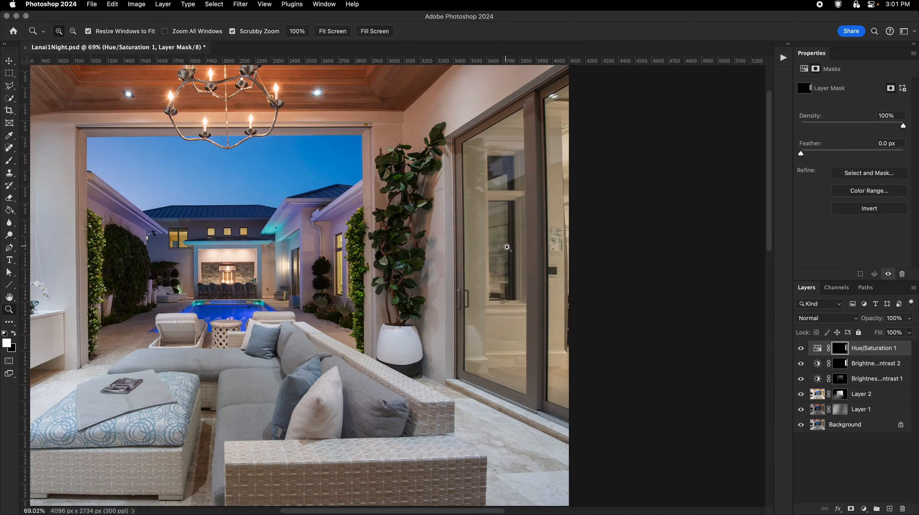
key(v)
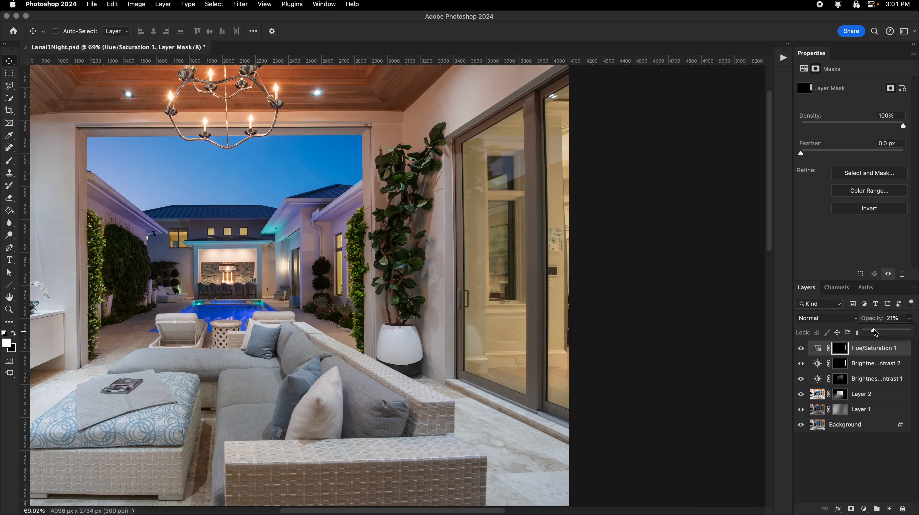
key(super+s)
Stamp the visible layers onto a new layer and set temperature -19, tint -2, highlights -41 and shadows +50 in the Camera Raw Filter
drag(557, 233, 533, 255)
key(super+alt+shift+e)
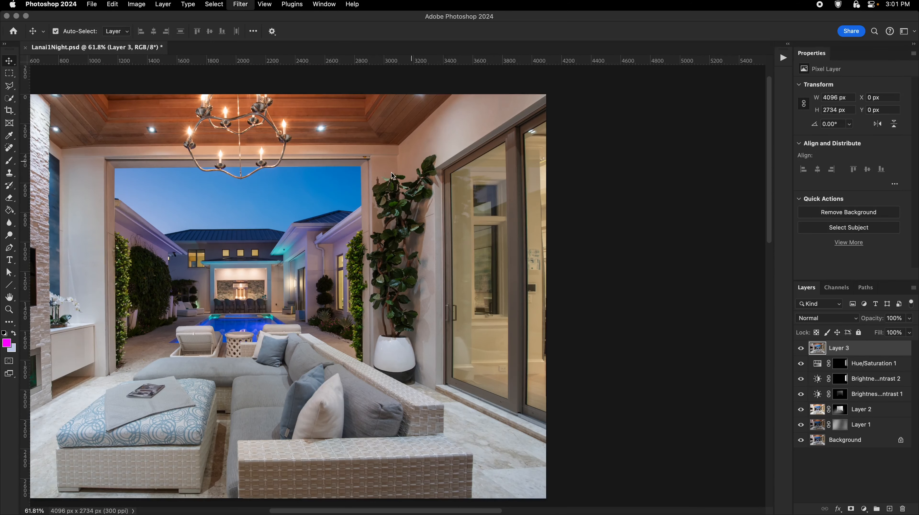
key(super+shift+a)
drag(832, 328, 813, 314)
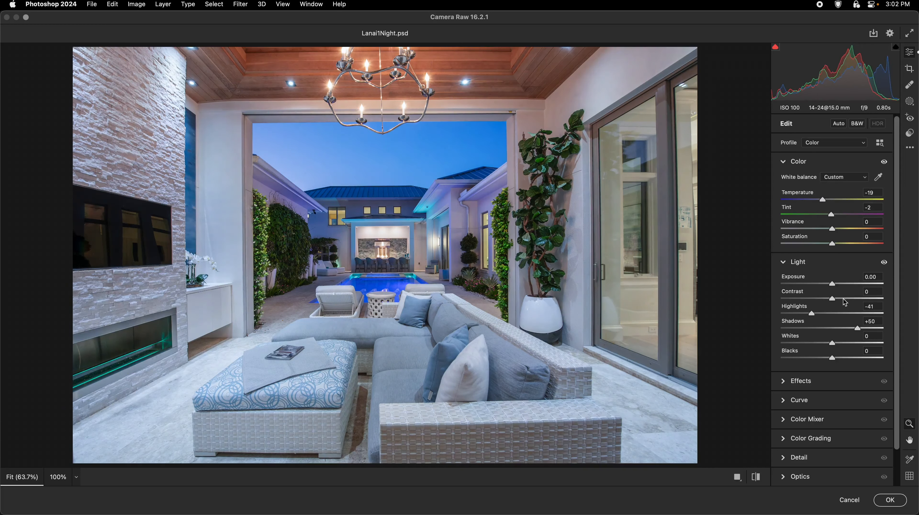
Set exposure +0.05, contrast +34, vibrance +13 and saturation +7, shift the tint slightly towards magenta, and apply the Camera Raw Filter
drag(845, 303, 833, 283)
drag(832, 229, 836, 244)
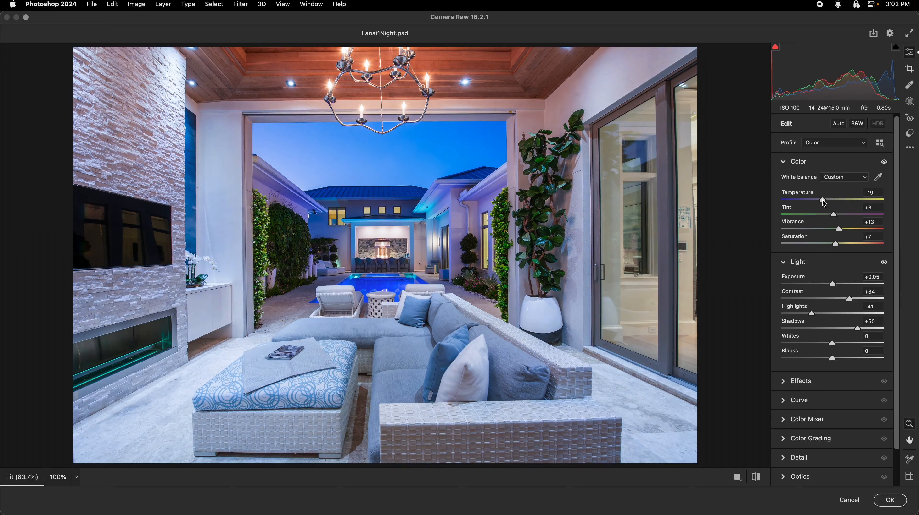
drag(833, 216, 835, 217)
click(886, 501)
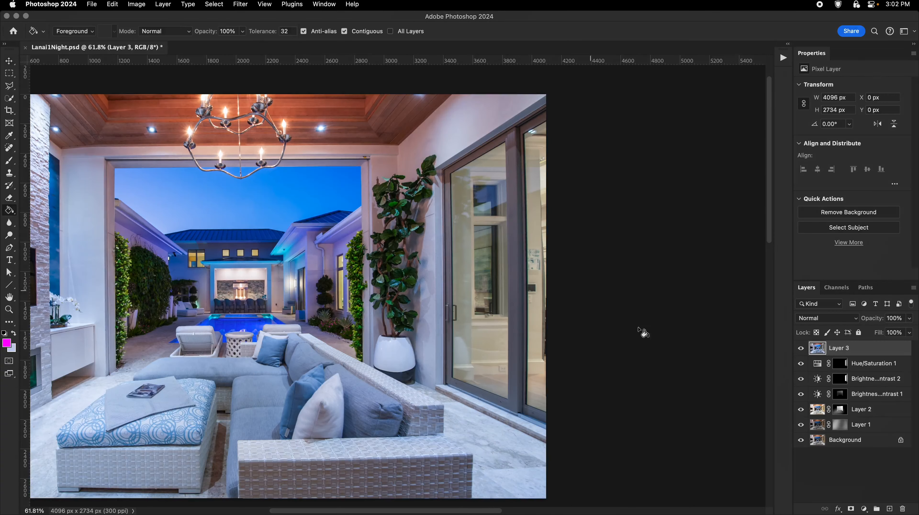
Mask Layer 3 to the glass panes with a selection loaded from the Brightness/Contrast 2 mask, and hide the layer to compare
alt+click(841, 379)
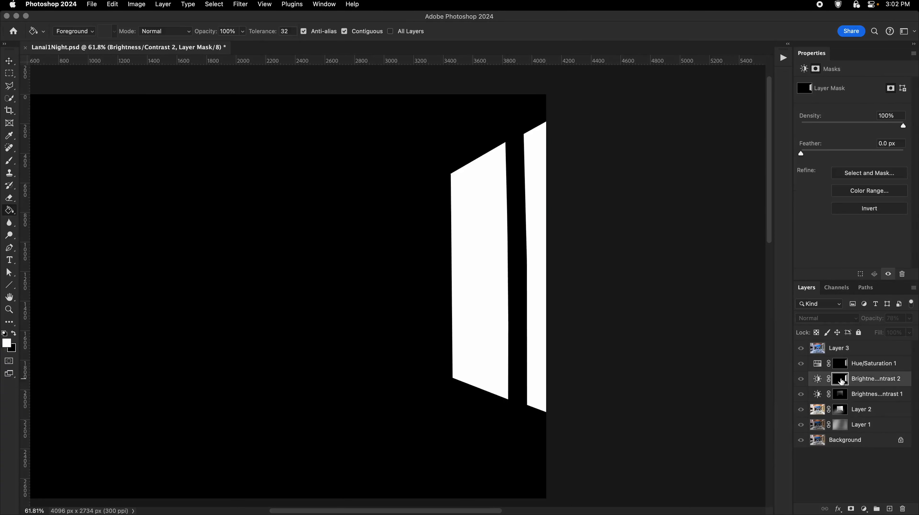
alt+click(841, 381)
super+click(842, 381)
click(848, 350)
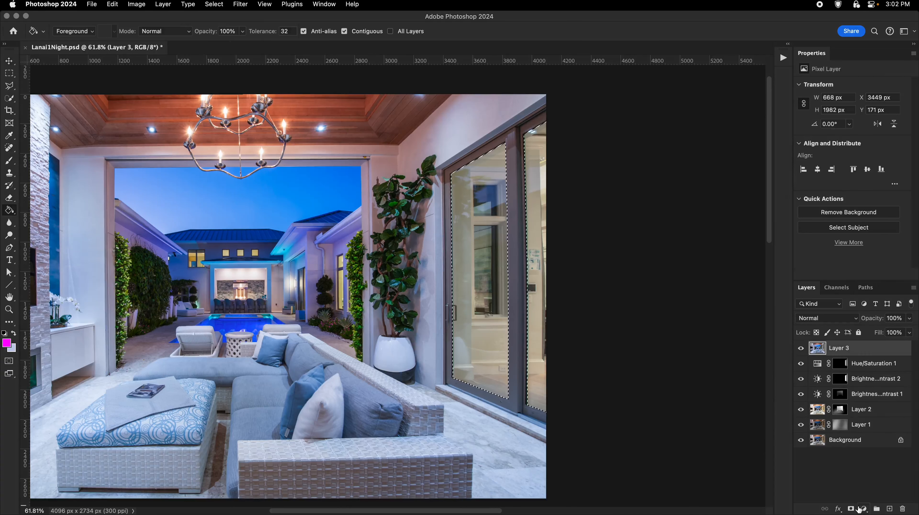
click(851, 509)
key(v)
click(800, 350)
key(F2)
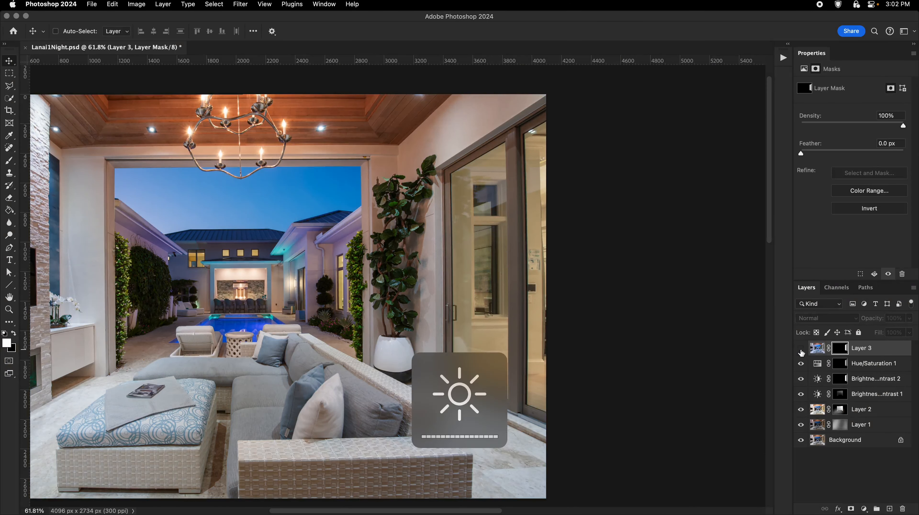
Show Layer 3 again and toggle its visibility to compare the glass panes with and without the correction
click(801, 349)
scroll(597, 292, down, 3)
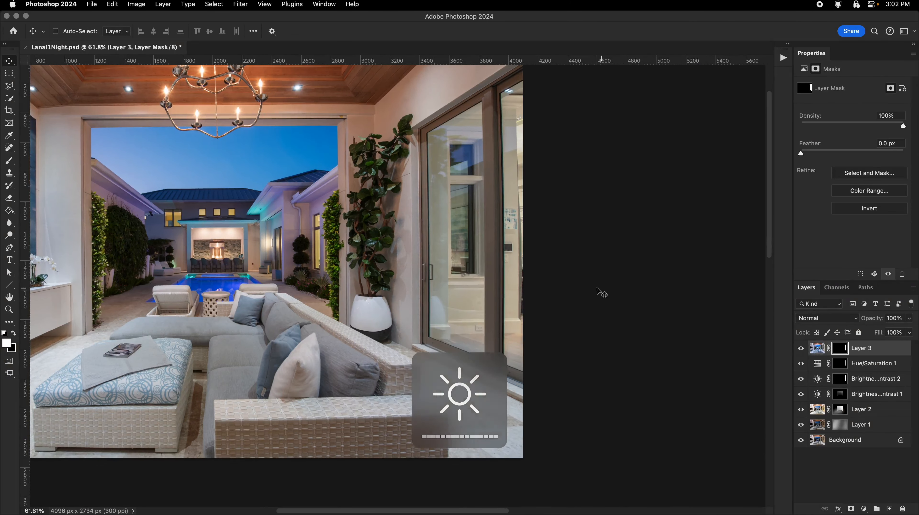
click(800, 350)
click(800, 350)
scroll(626, 300, left, 5)
Brush lightly on Layer 3's mask over the glass doors with a very large black brush at 30% opacity, and save the document
key(z)
drag(626, 299, 606, 294)
key(b)
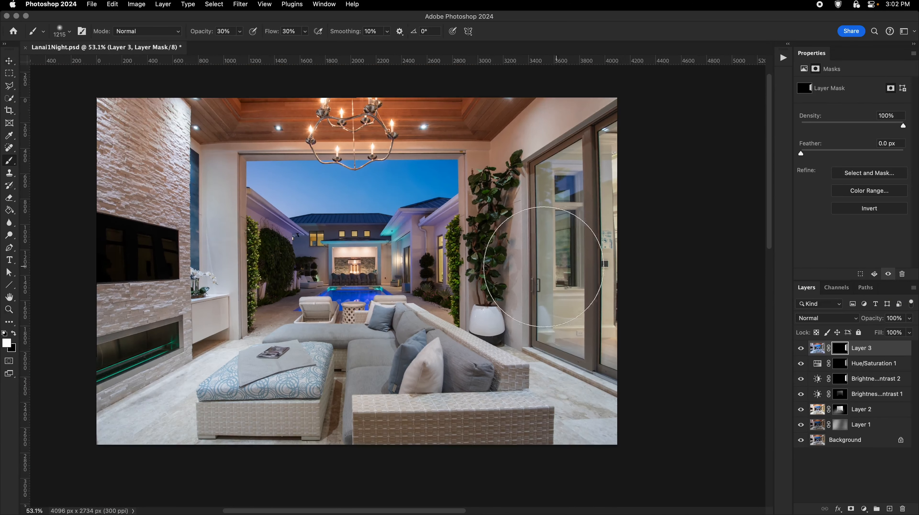
right_click(535, 266)
double_click(584, 382)
key(x)
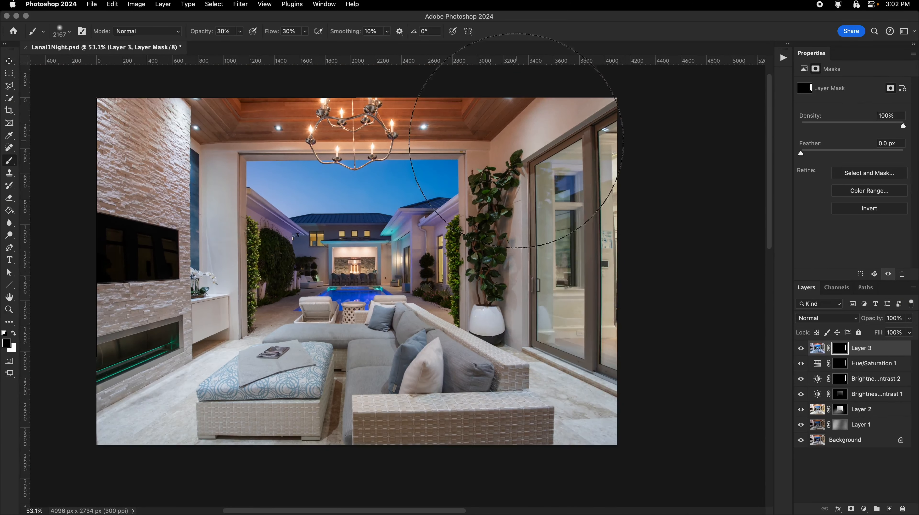
drag(583, 331, 564, 330)
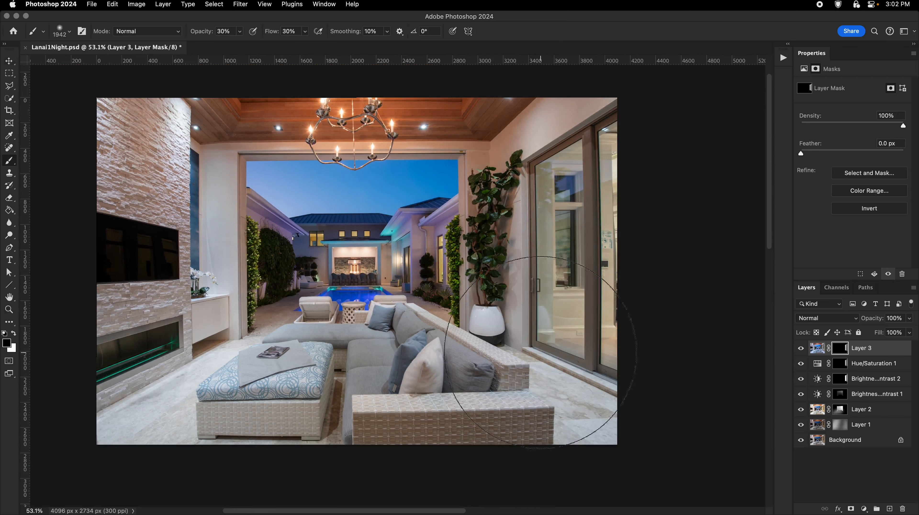
key(v)
scroll(577, 368, left, 3)
key(super+s)
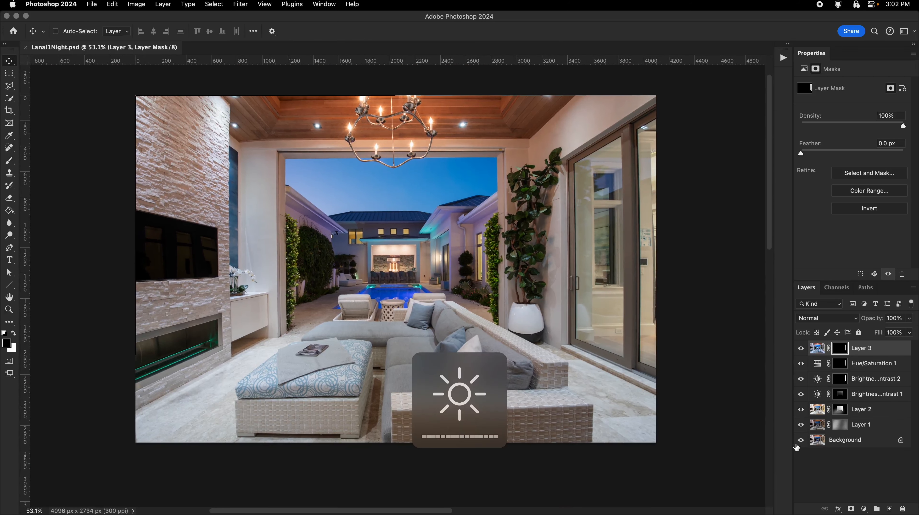
Compare the original Background with the full composite, and examine the post on the left side of the patio opening up close
alt+click(798, 441)
alt+click(799, 442)
key(z)
drag(266, 251, 338, 305)
drag(388, 417, 376, 345)
key(z)
drag(334, 241, 365, 249)
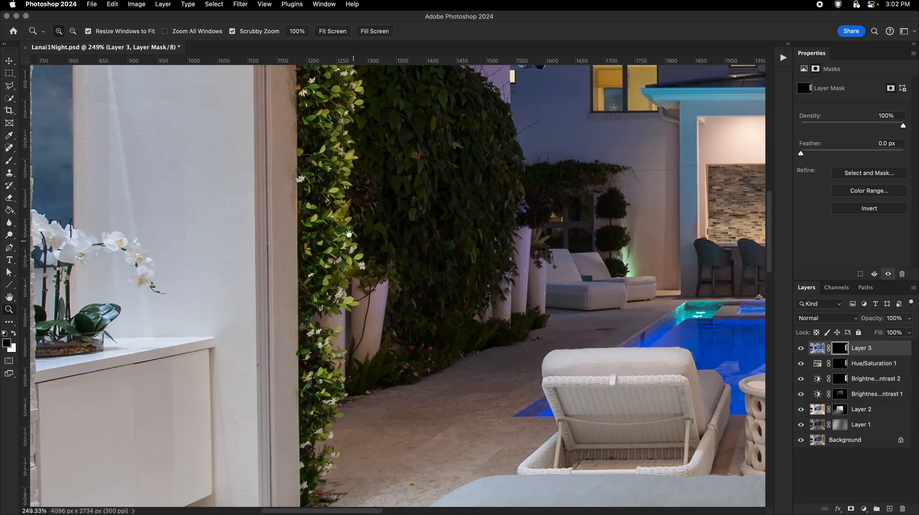
drag(318, 144, 323, 424)
drag(330, 190, 323, 310)
drag(301, 274, 325, 270)
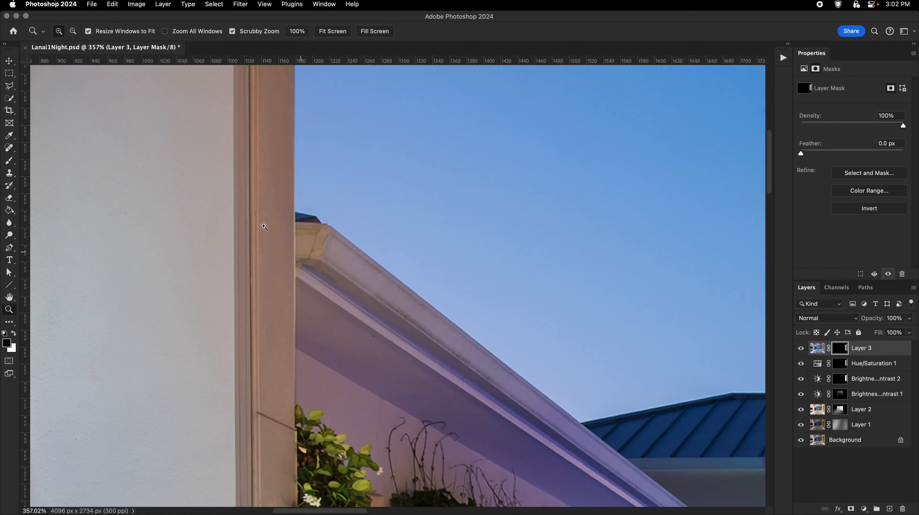
Toggle the Brightness/Contrast 1 layer and Layer 2 to check which one affects the frame edge against the sky
click(10, 87)
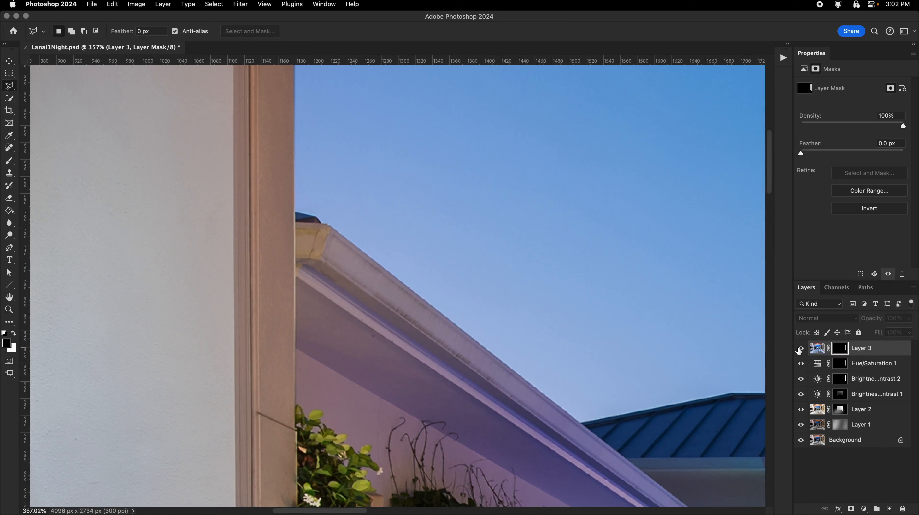
click(801, 395)
click(801, 395)
click(801, 410)
click(801, 410)
drag(461, 429, 480, 408)
drag(308, 347, 308, 440)
key(z)
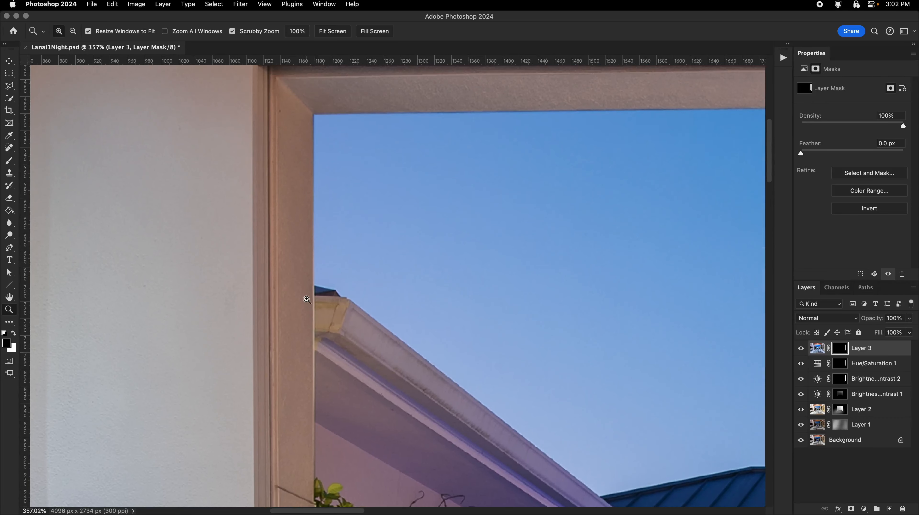
Examine the composite's edges along the top beam, chandelier and right post of the patio opening
drag(307, 299, 308, 348)
drag(409, 329, 13, 341)
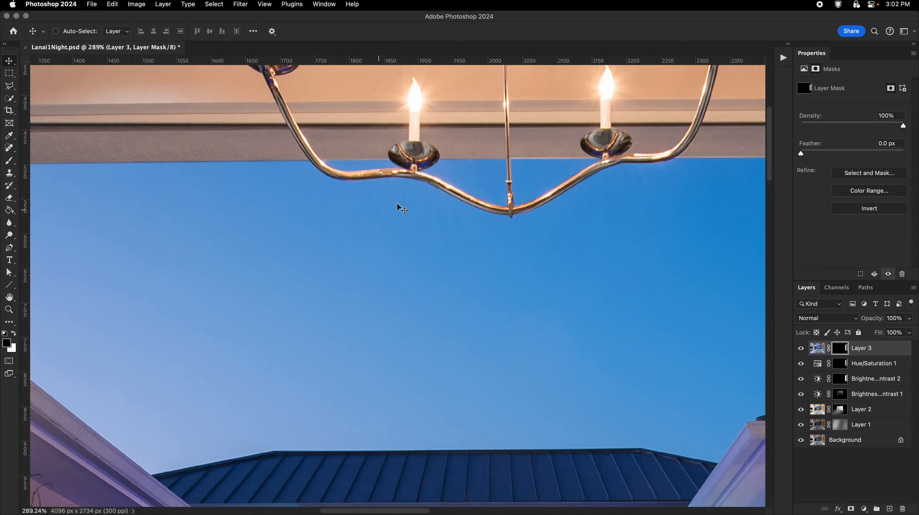
drag(551, 157, 454, 181)
drag(455, 181, 505, 183)
drag(346, 180, 40, 176)
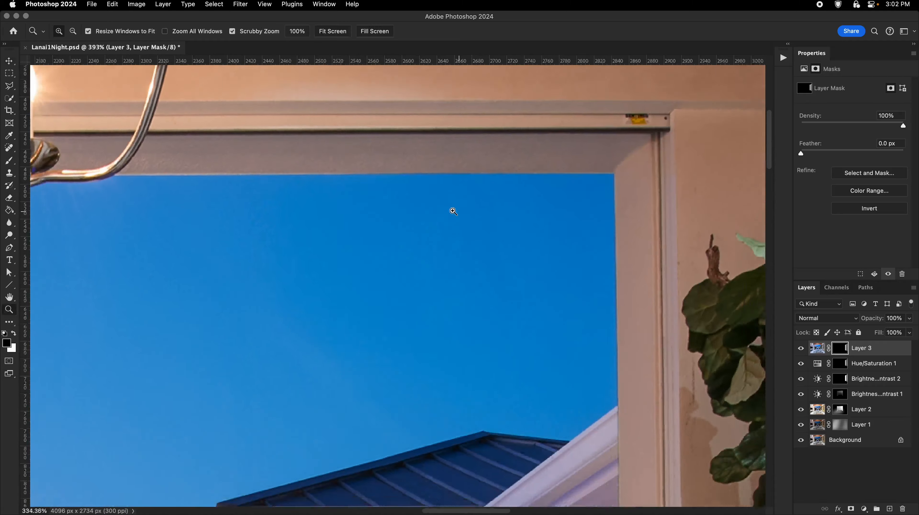
drag(452, 209, 410, 210)
drag(534, 387, 512, 253)
drag(552, 485, 560, 231)
drag(566, 332, 482, 311)
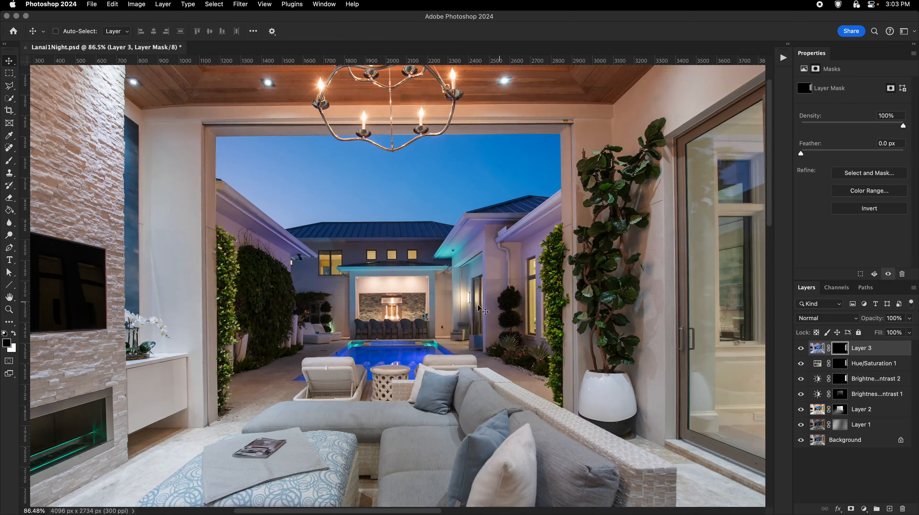
Select a strip of the patio opening's left post along its edge with the sky and roof using the Polygonal Lasso
drag(208, 206, 253, 207)
drag(226, 177, 268, 308)
drag(268, 308, 290, 309)
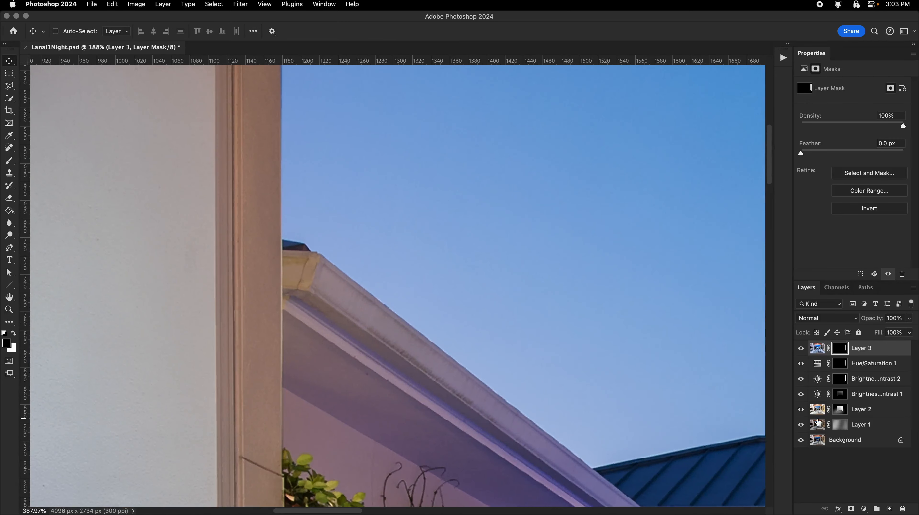
click(800, 410)
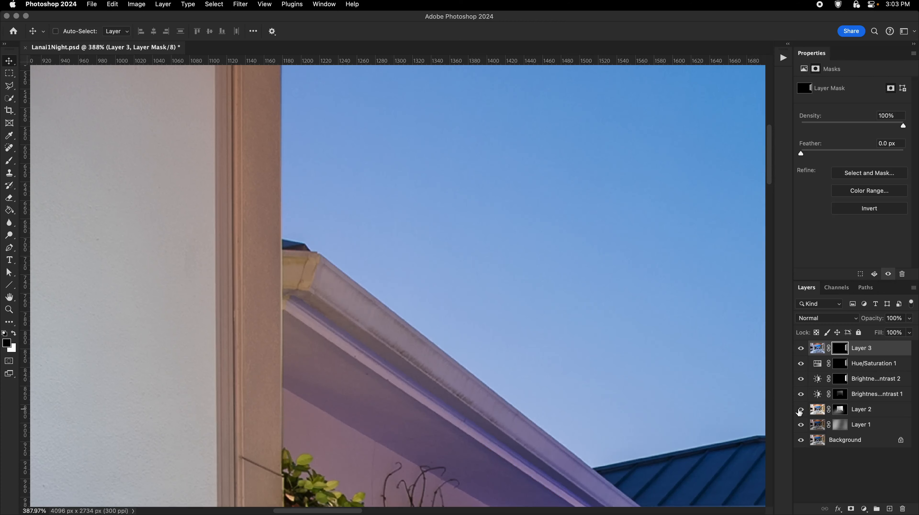
click(9, 86)
drag(293, 105, 301, 147)
click(301, 145)
scroll(293, 305, down, 2)
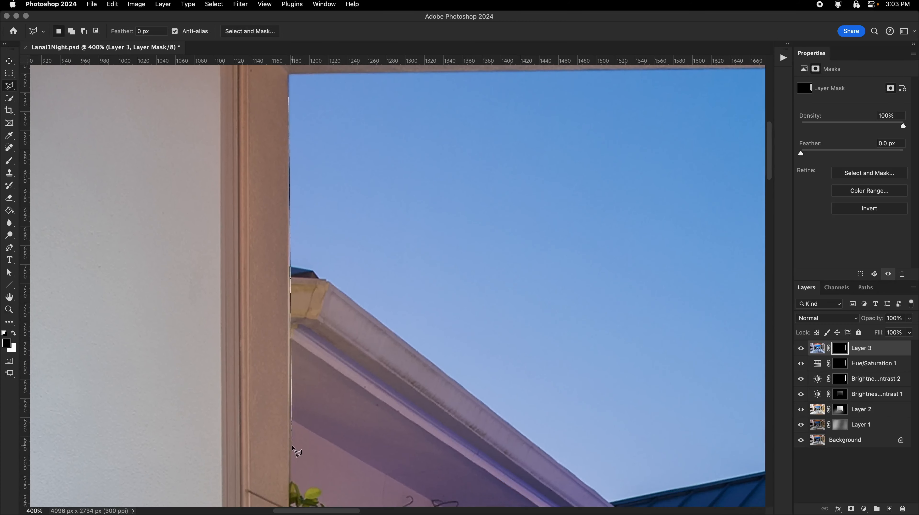
double_click(256, 249)
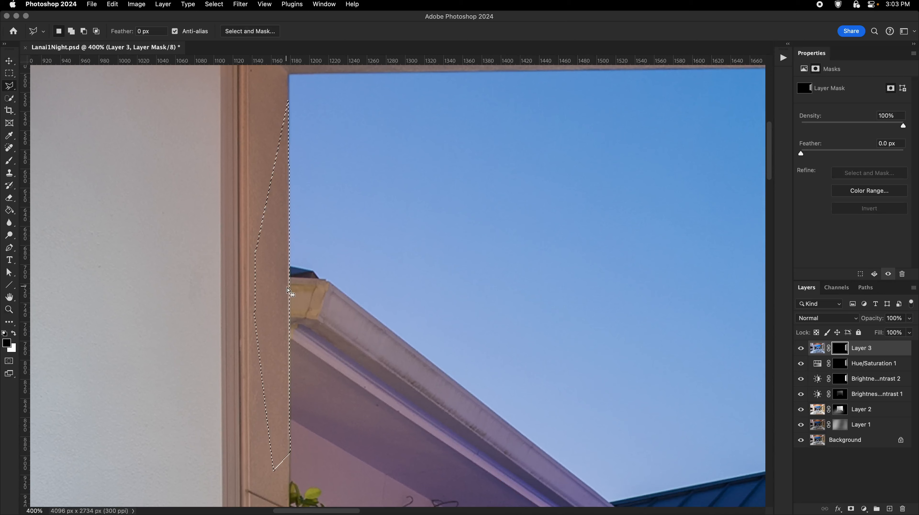
Paint black on Layer 2's mask inside the selected post strip with a 42 px brush at 89% opacity, and deselect
drag(285, 290, 299, 293)
key(b)
right_click(299, 293)
click(360, 316)
key(Return)
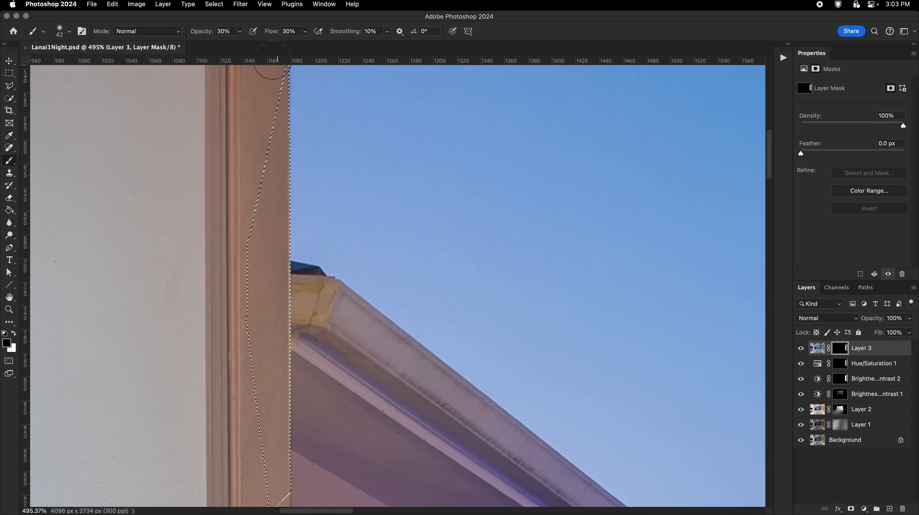
click(239, 32)
click(264, 43)
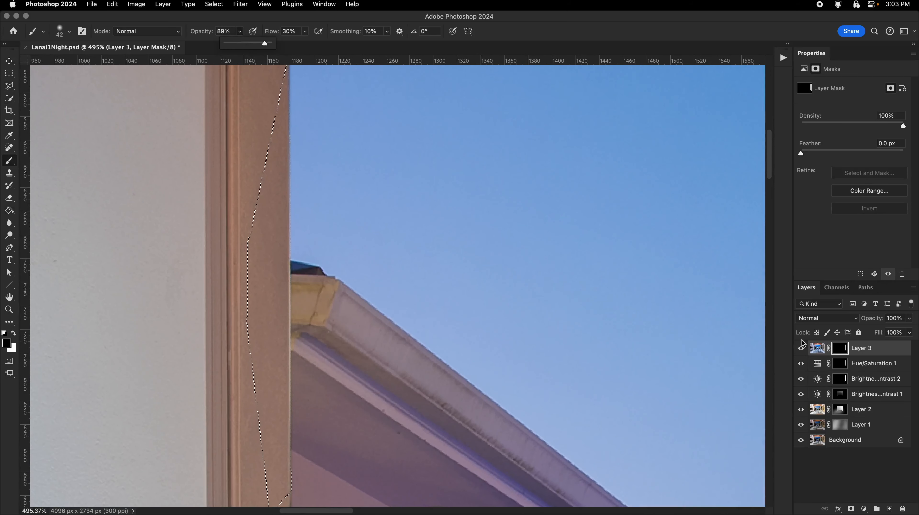
click(839, 409)
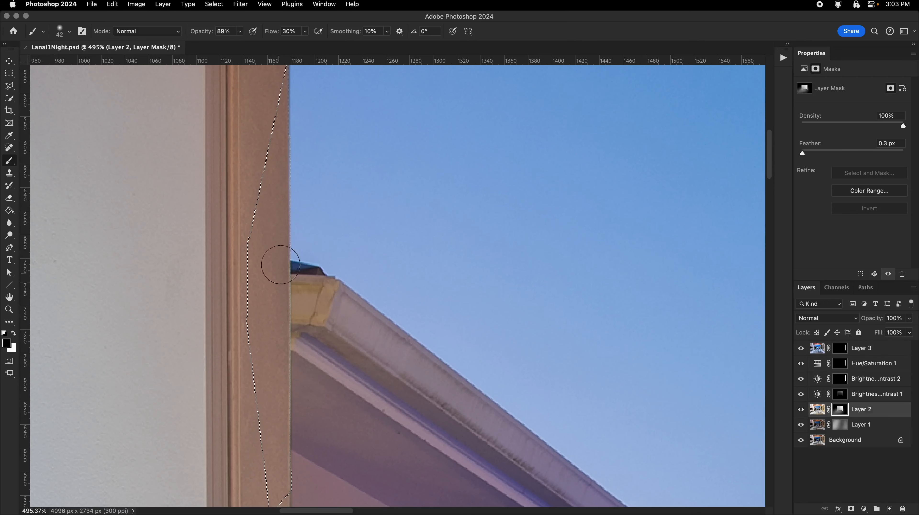
mouse_move(280, 265)
mouse_down()
mouse_move(290, 314)
mouse_move(274, 297)
mouse_up()
key(super+d)
Review the corrected post edge within the whole photo and save the document
drag(342, 340, 274, 339)
drag(384, 249, 425, 285)
drag(426, 285, 391, 290)
drag(405, 253, 328, 308)
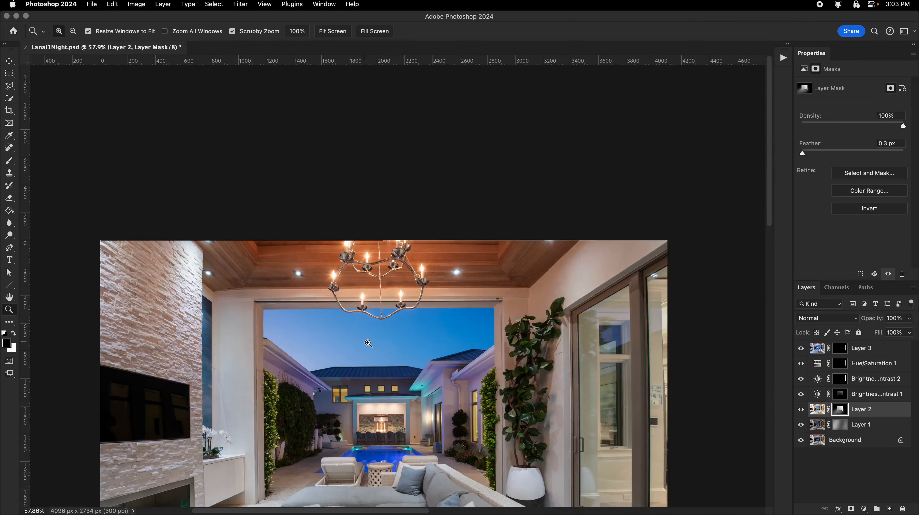
drag(364, 278, 347, 206)
drag(419, 392, 429, 321)
key(v)
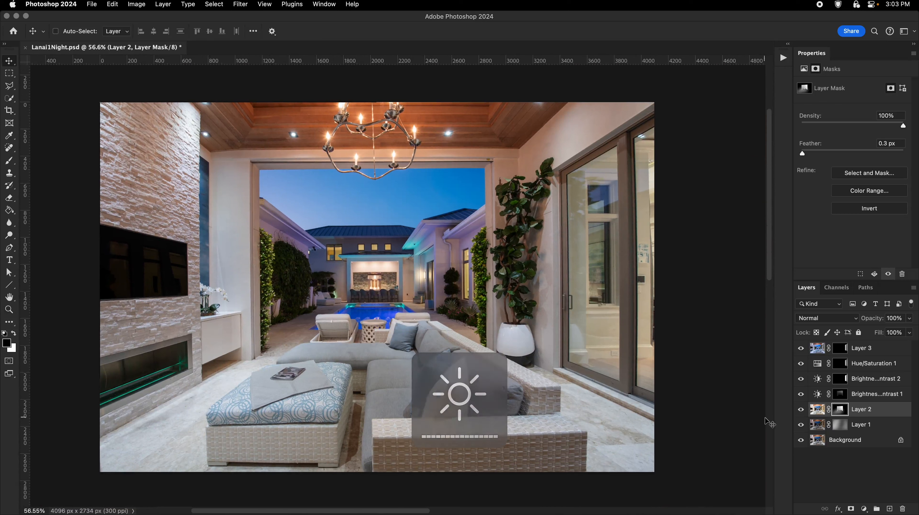
key(super+0)
key(super+s)
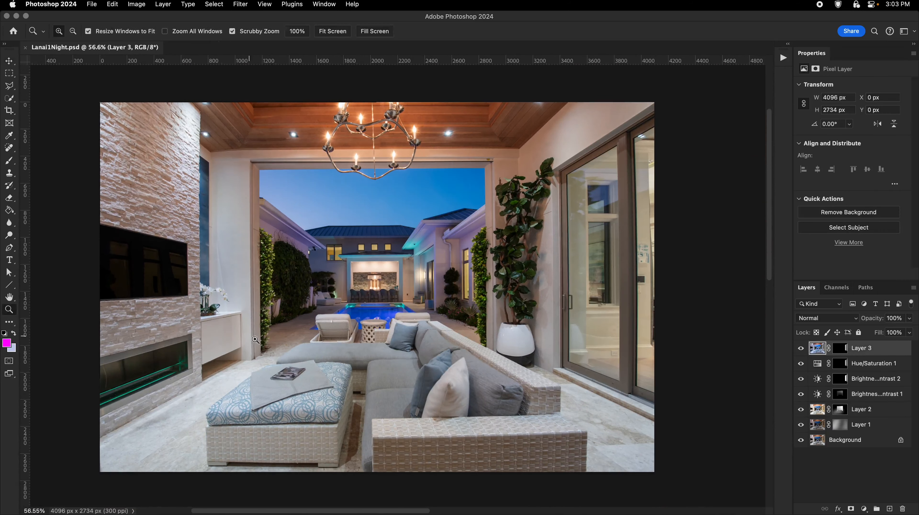
Soften Layer 3's mask near the top of the glass doors using the Blur tool at 15% strength
drag(203, 358, 256, 355)
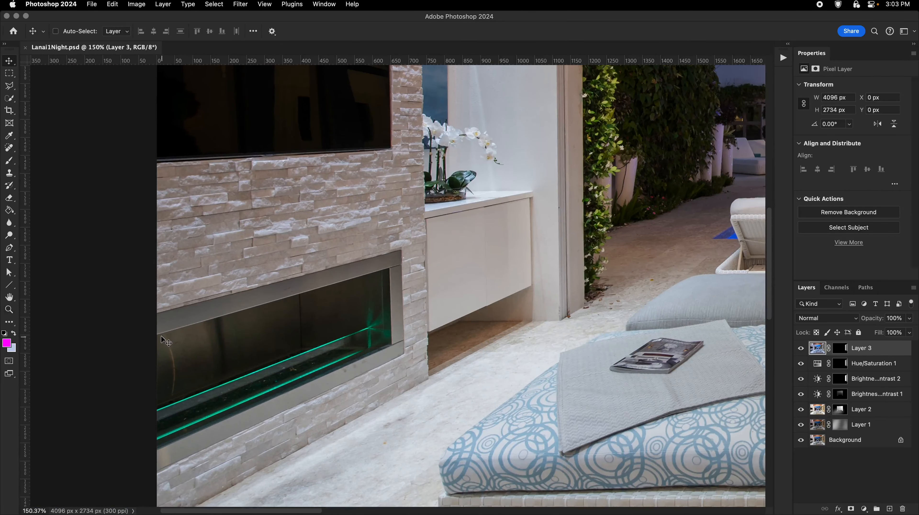
scroll(445, 335, right, 10)
scroll(445, 336, up, 4)
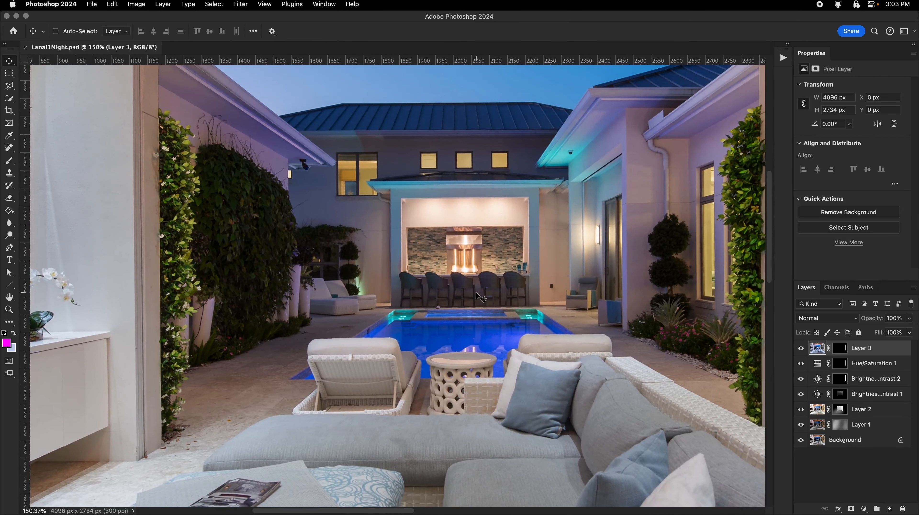
drag(454, 299, 445, 303)
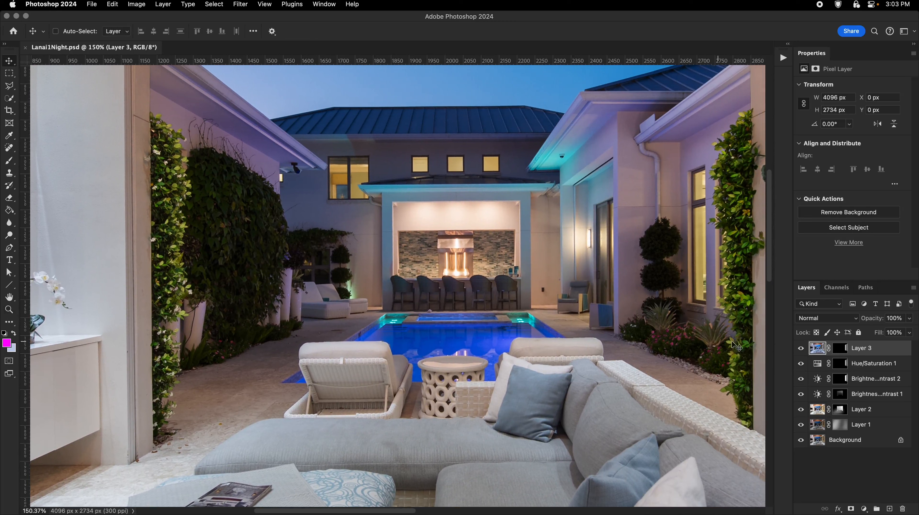
click(841, 351)
click(9, 223)
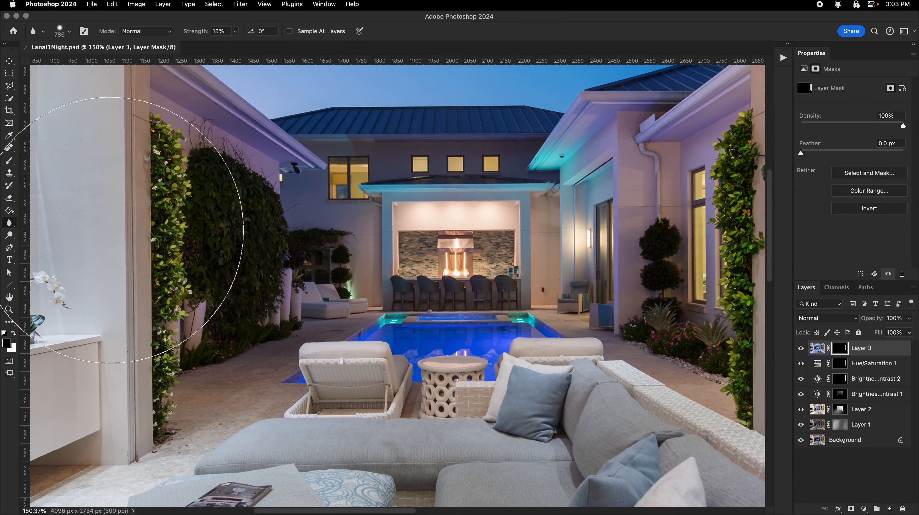
scroll(241, 303, right, 6)
scroll(241, 303, up, 2)
scroll(241, 303, right, 6)
scroll(242, 302, up, 2)
drag(651, 64, 641, 68)
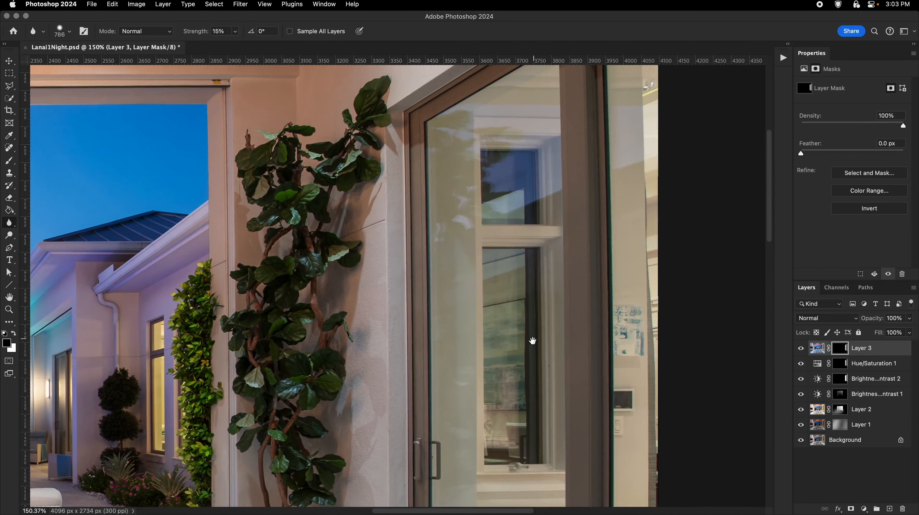
drag(533, 341, 603, 122)
mouse_move(340, 278)
mouse_down()
mouse_move(500, 299)
mouse_move(510, 309)
mouse_up()
key(v)
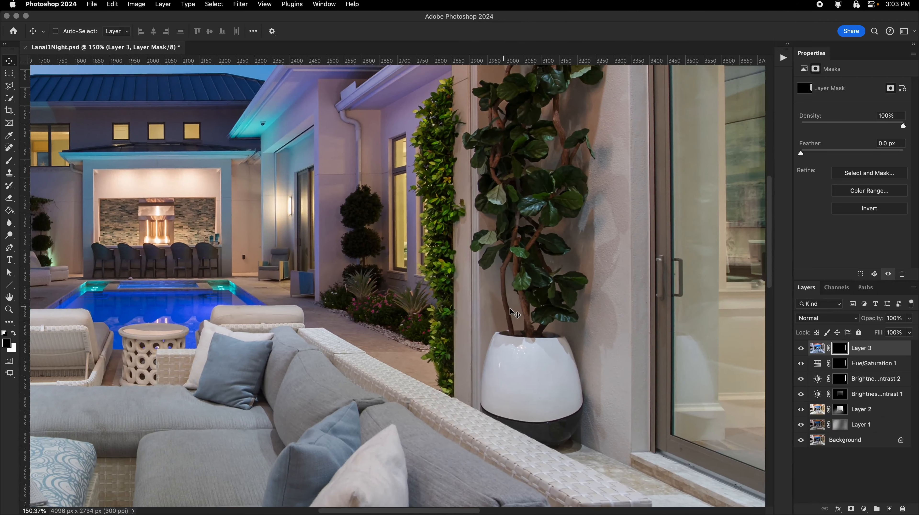
Stamp the visible layers onto a new layer and heal the spot on the wall beside the outdoor kitchen with a 17 px Spot Healing Brush
key(super+alt+shift+e)
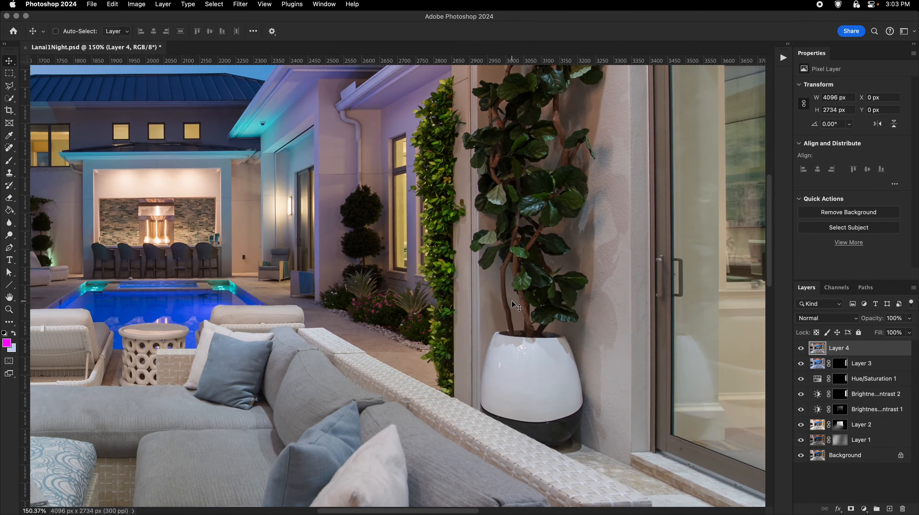
key(j)
drag(253, 256, 397, 275)
mouse_move(397, 275)
mouse_down()
mouse_move(420, 289)
mouse_move(407, 293)
mouse_up()
click(425, 302)
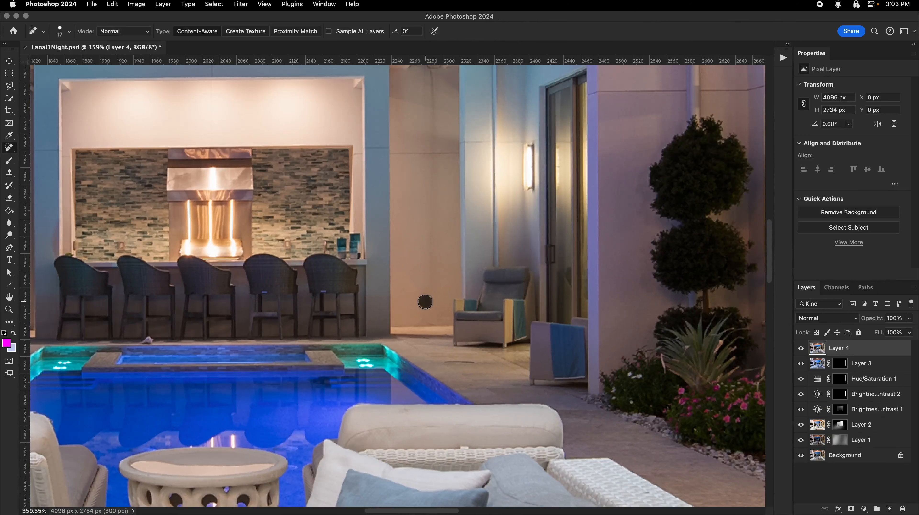
Heal the wall below the far house's lit window with a 14 px Spot Healing Brush
drag(435, 260, 433, 340)
mouse_move(434, 302)
mouse_down()
mouse_move(420, 322)
mouse_move(450, 345)
mouse_move(599, 375)
mouse_up()
drag(246, 139, 344, 254)
mouse_move(226, 352)
mouse_down()
mouse_move(313, 314)
mouse_move(265, 320)
mouse_move(227, 347)
mouse_up()
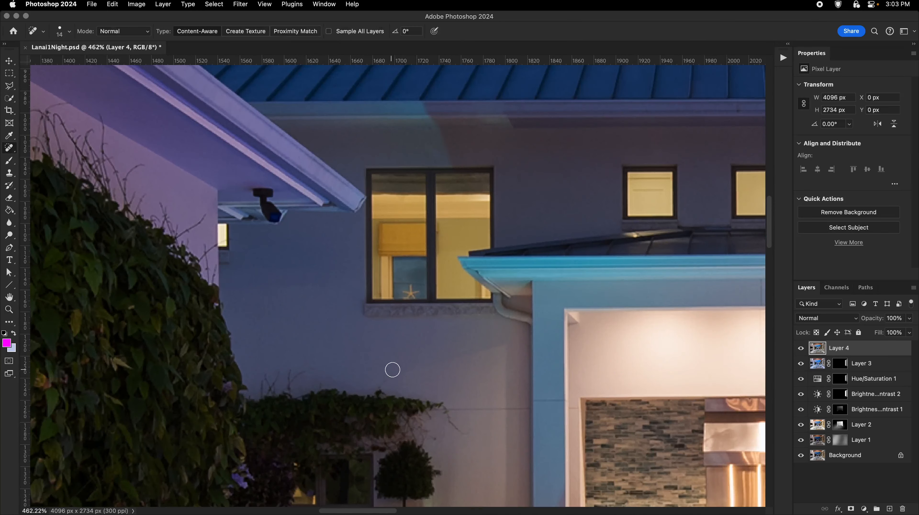
drag(377, 372, 357, 364)
Examine the sky, chandelier, glass doors and pool courtyard on the stamped layer for remaining blemishes
drag(356, 354, 471, 464)
drag(443, 289, 435, 410)
drag(407, 287, 393, 286)
drag(437, 287, 271, 289)
drag(403, 249, 347, 300)
drag(420, 313, 352, 300)
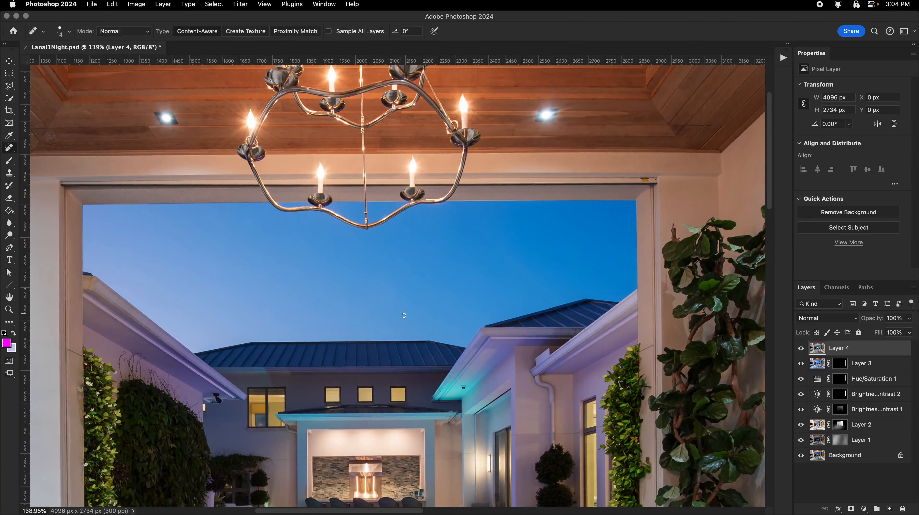
drag(411, 343, 388, 288)
drag(425, 320, 409, 217)
drag(505, 234, 331, 306)
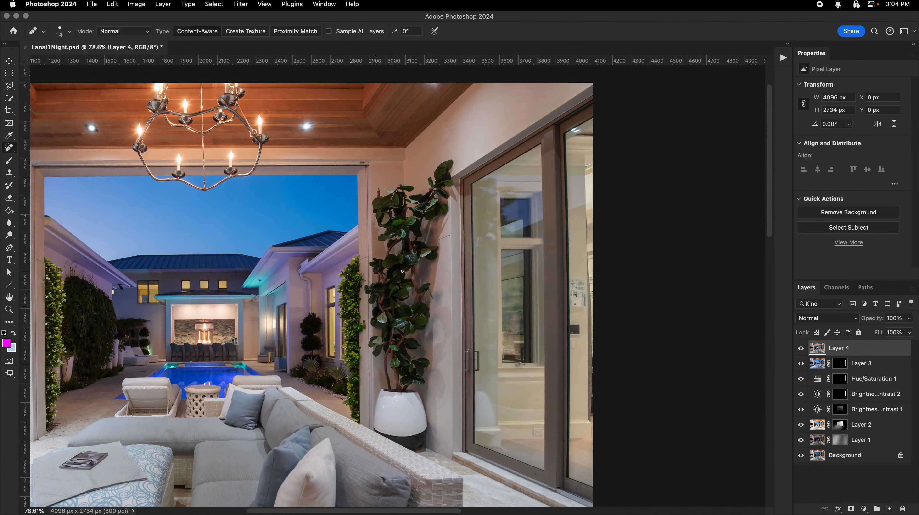
drag(446, 145, 482, 213)
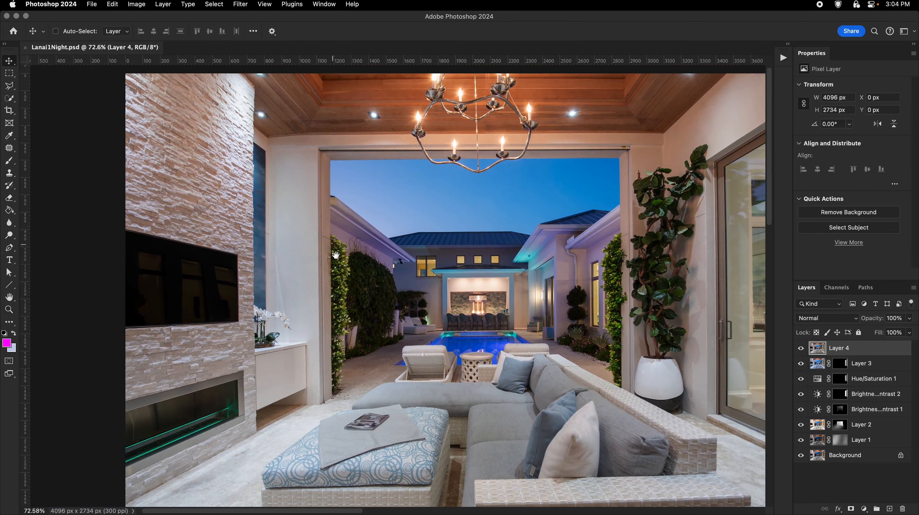
drag(336, 255, 339, 235)
drag(339, 233, 386, 221)
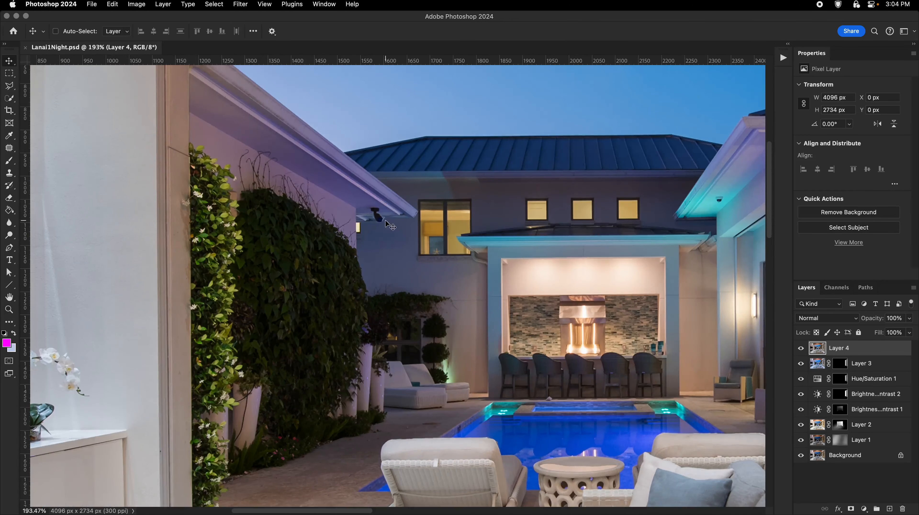
Compare the retouched composite with the original Background photo by isolating and restoring the Background layer
scroll(418, 253, right, 6)
scroll(418, 254, up, 2)
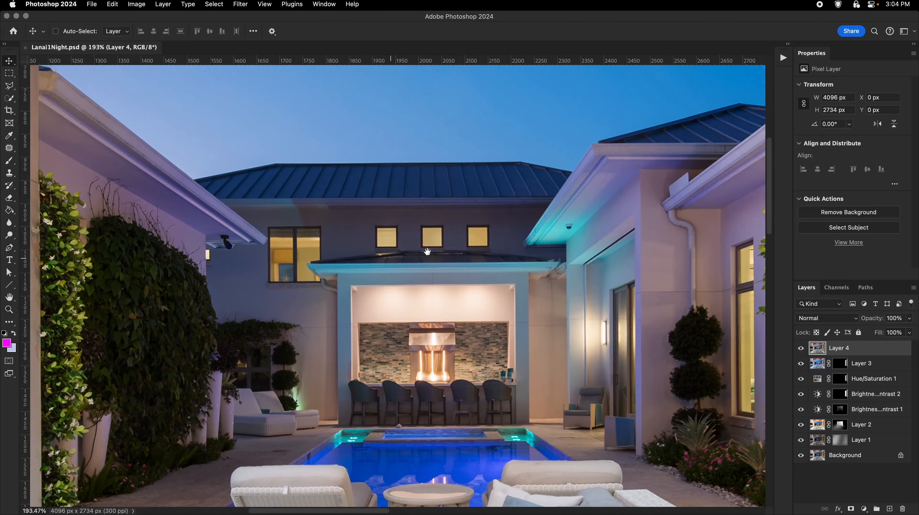
drag(488, 371, 470, 369)
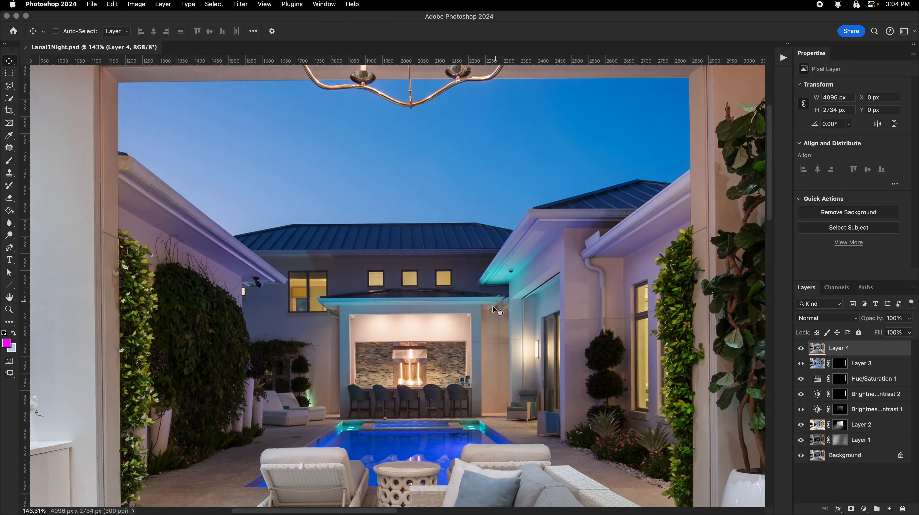
drag(472, 320, 547, 246)
drag(535, 315, 510, 271)
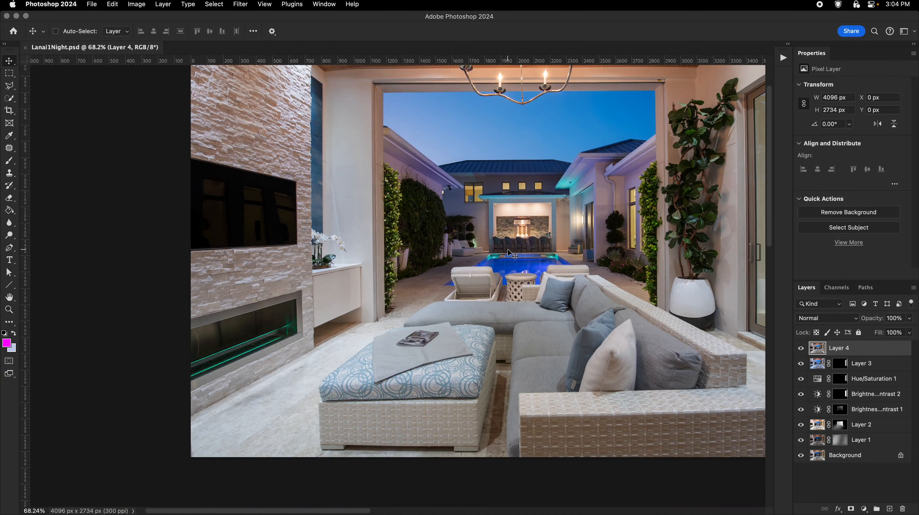
alt+click(801, 455)
alt+click(801, 455)
drag(703, 380, 664, 382)
key(super+0)
key(super+minus)
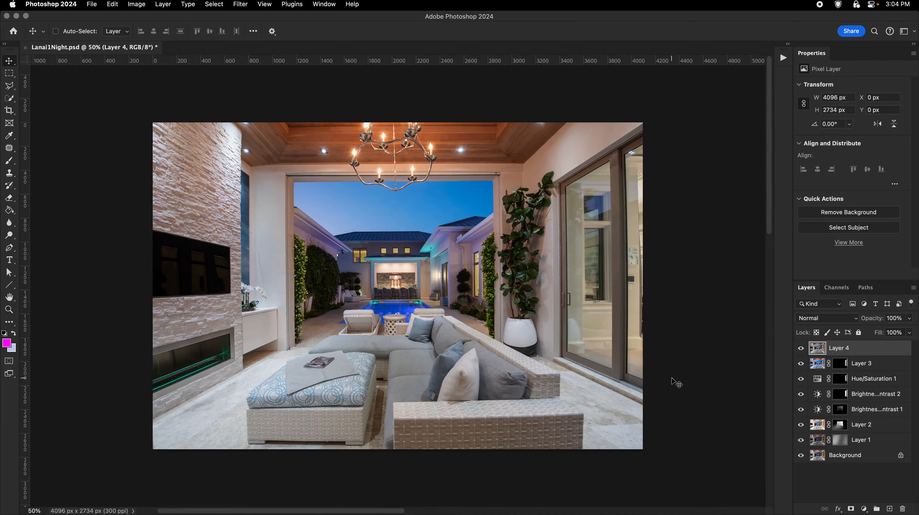
alt+click(800, 457)
alt+click(801, 457)
alt+click(801, 457)
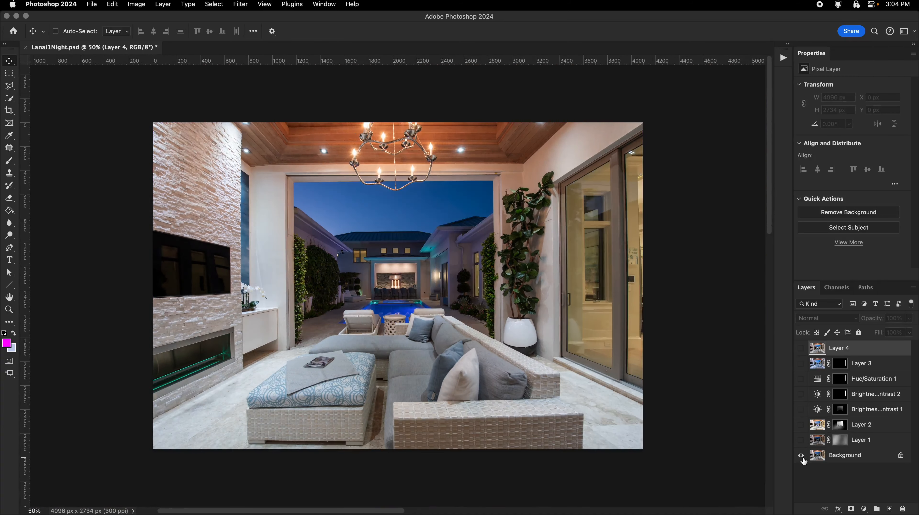
alt+click(802, 458)
alt+click(801, 457)
alt+click(801, 457)
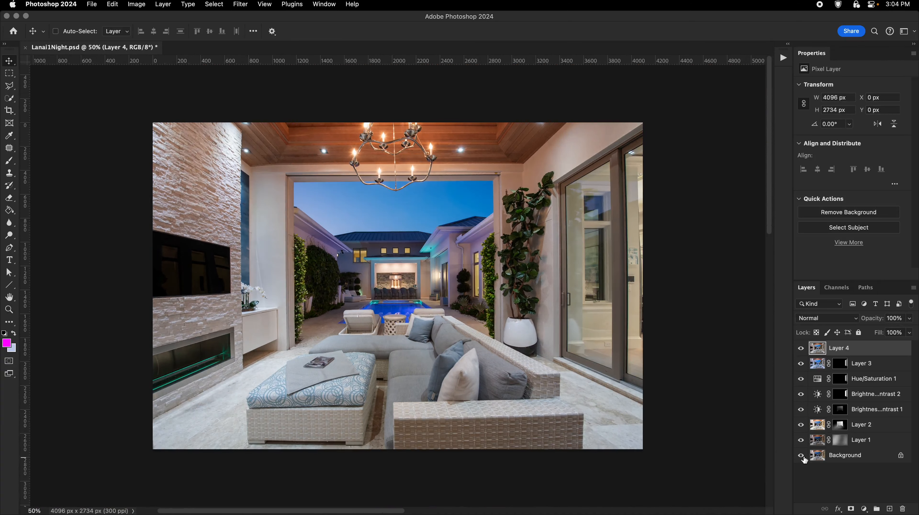
Select the dark opening inside the linear fireplace's metal frame with a polygonal lasso outline
key(l)
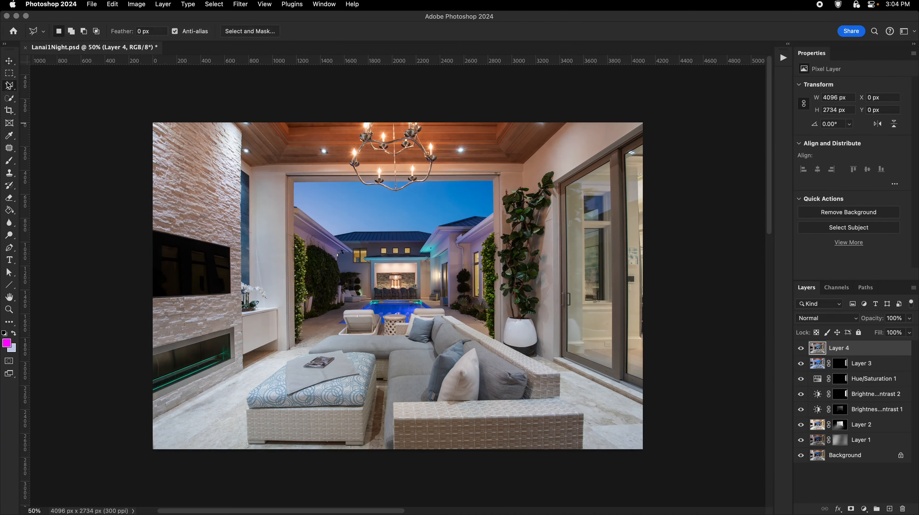
drag(166, 242, 201, 244)
mouse_move(200, 244)
mouse_down()
mouse_move(215, 226)
mouse_move(230, 90)
mouse_up()
drag(224, 252, 256, 262)
drag(255, 263, 299, 236)
drag(144, 241, 157, 241)
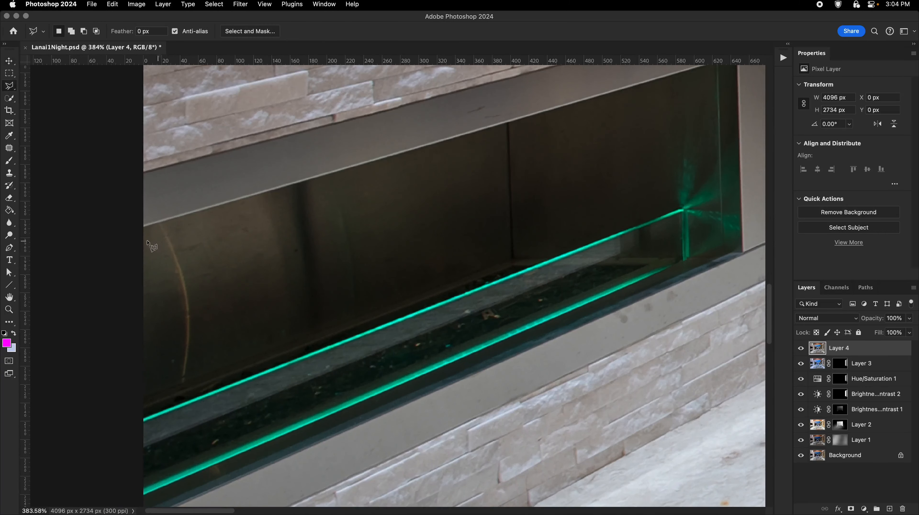
drag(688, 87, 618, 142)
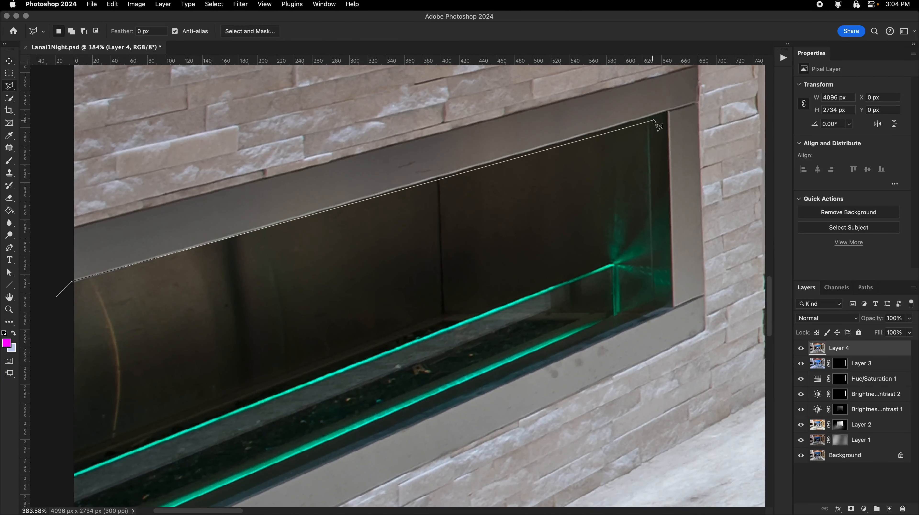
click(669, 112)
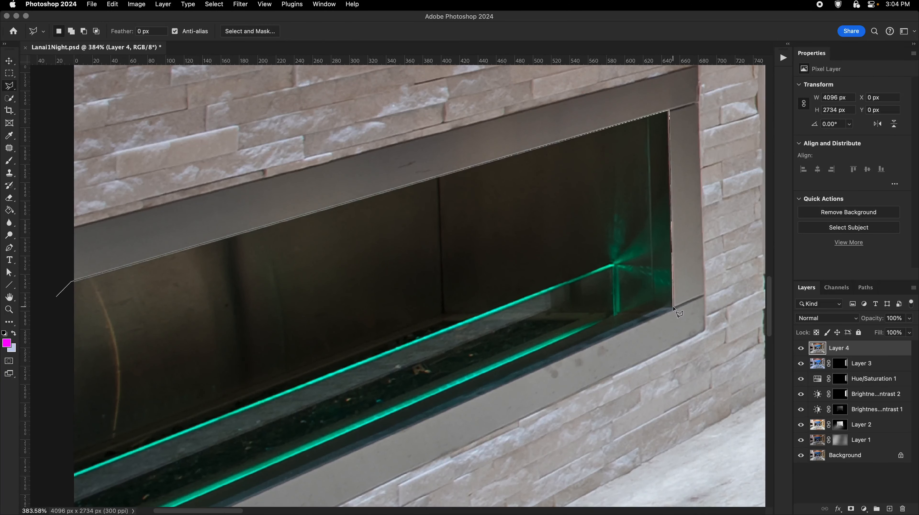
scroll(606, 415, down, 5)
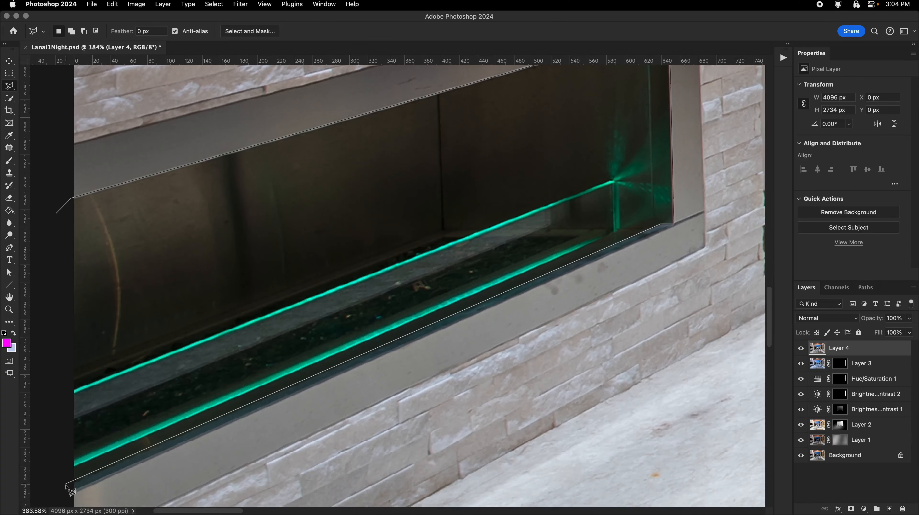
double_click(72, 477)
Fill the fireplace opening selection with white on a new layer, deselect, and soften the fill's edges with the Blur tool at 15% strength
click(889, 509)
key(g)
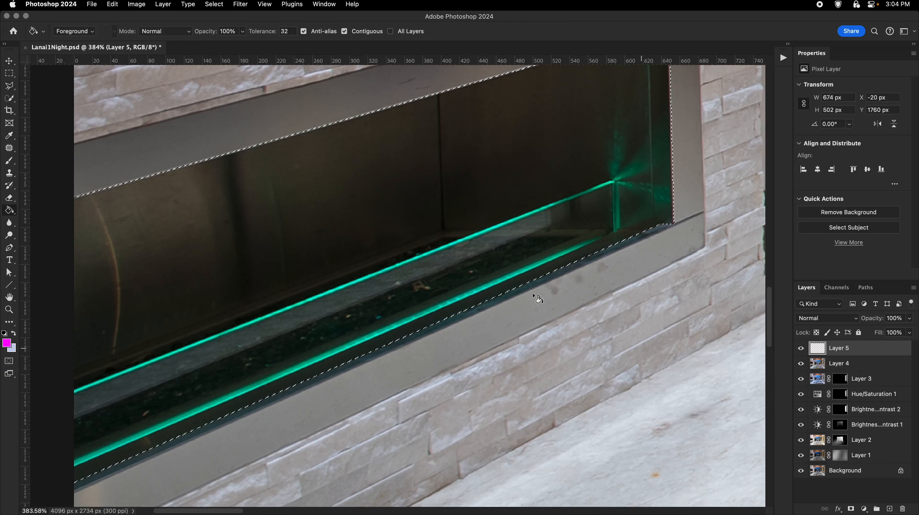
key(d)
key(x)
click(395, 215)
key(z)
drag(419, 218, 394, 218)
key(super+d)
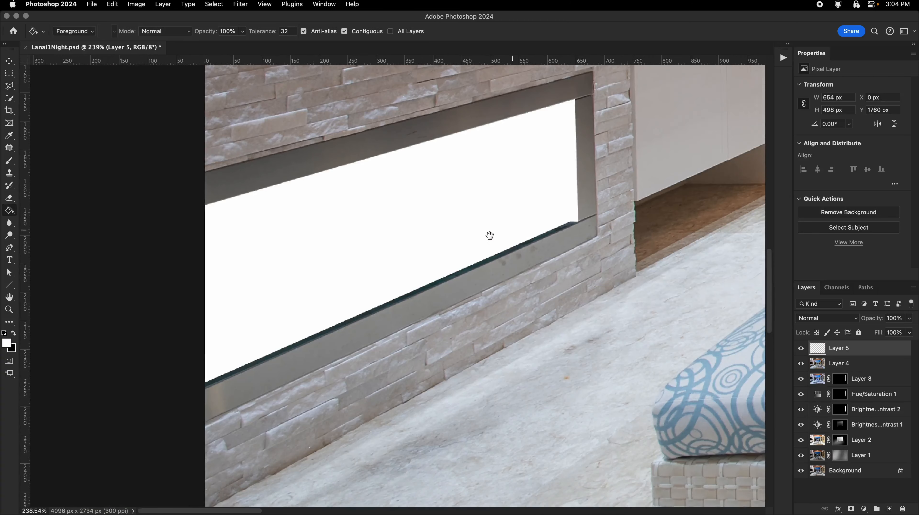
drag(488, 235, 488, 231)
click(10, 225)
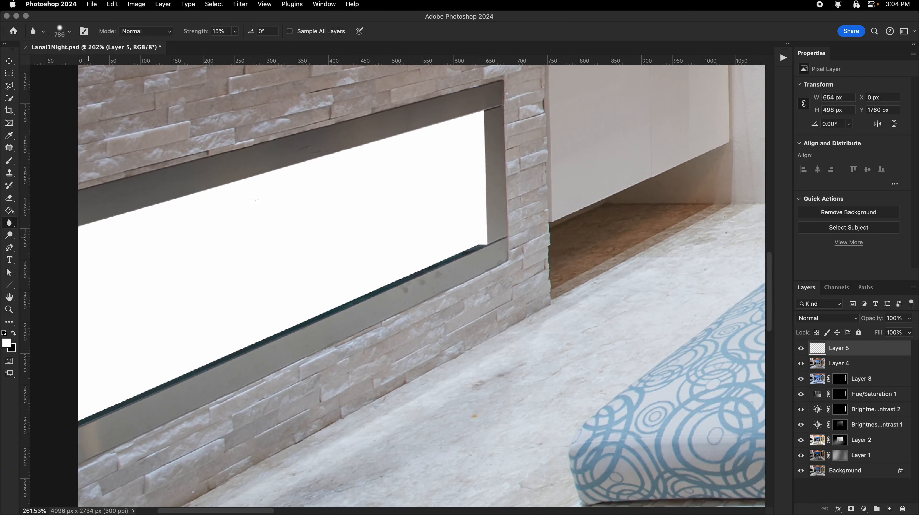
Delete a narrow strip of the white fill on Layer 5 beside the fireplace frame's vertical end piece, using the photo below as guide
click(801, 348)
scroll(473, 237, up, 5)
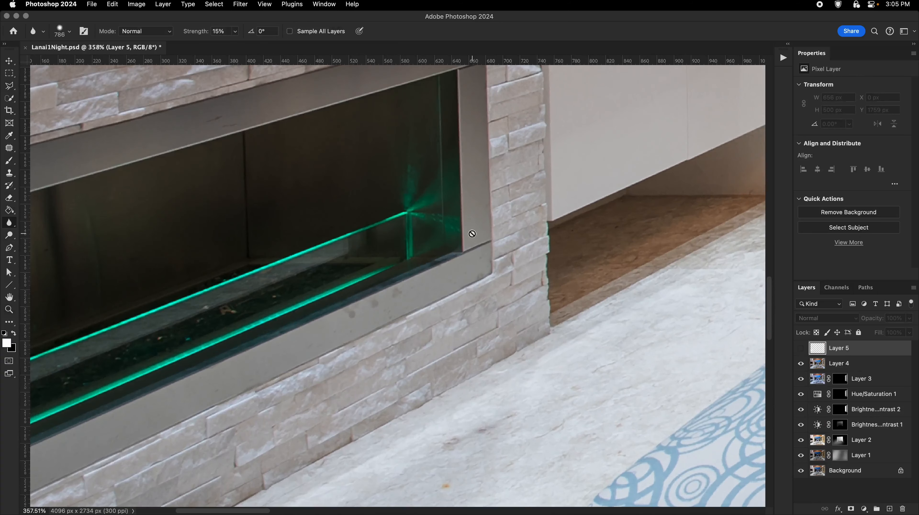
key(z)
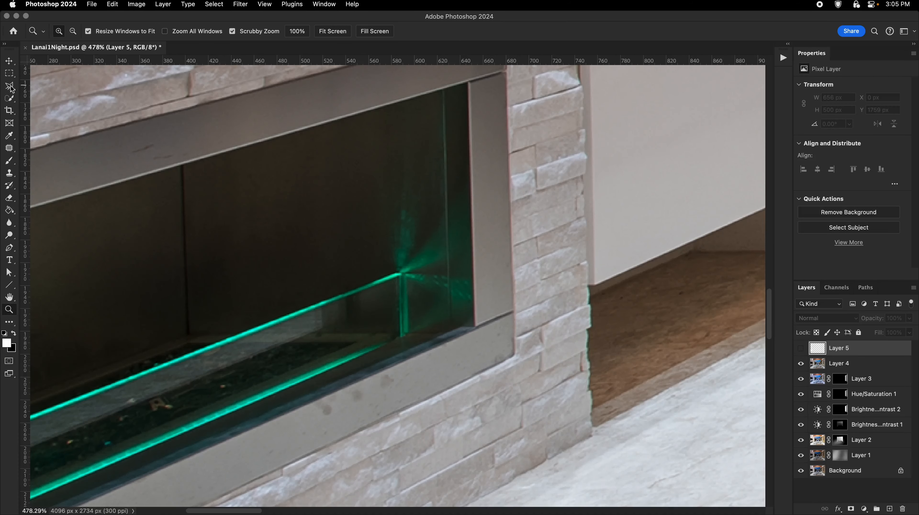
click(11, 89)
click(800, 349)
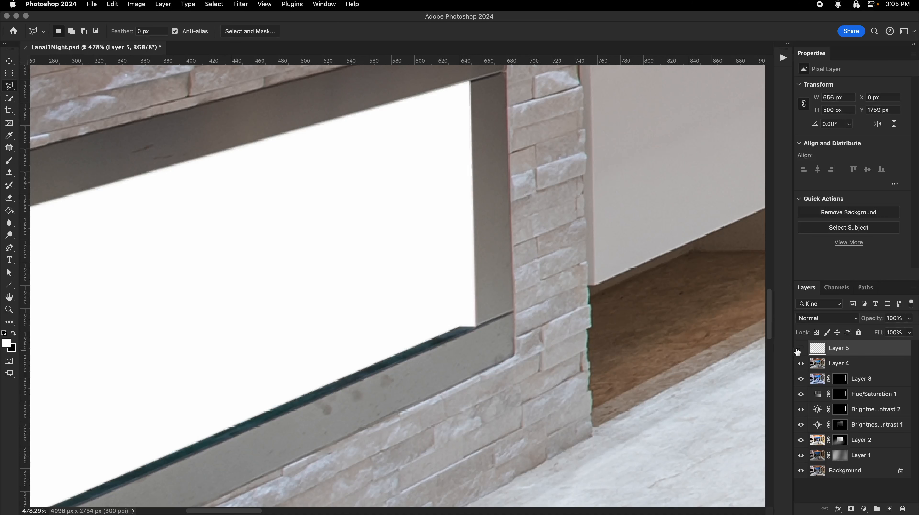
click(798, 350)
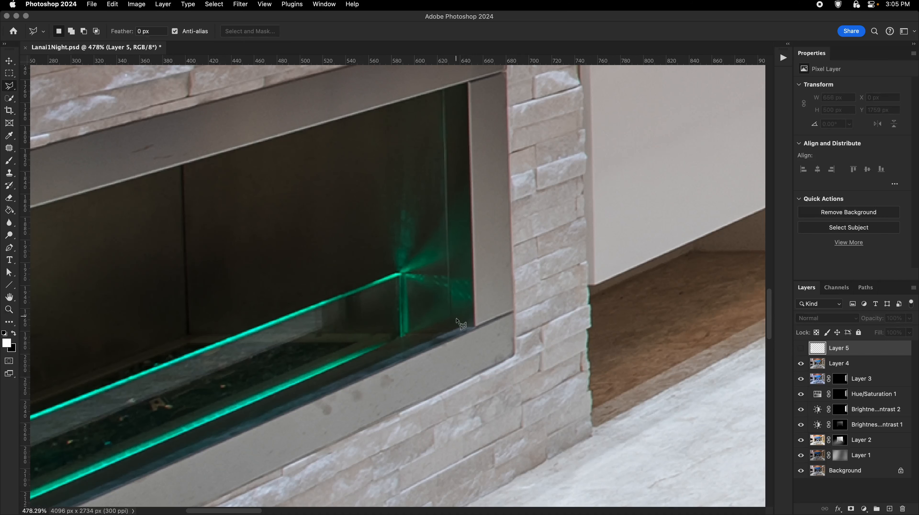
click(443, 81)
click(477, 73)
click(520, 307)
double_click(491, 372)
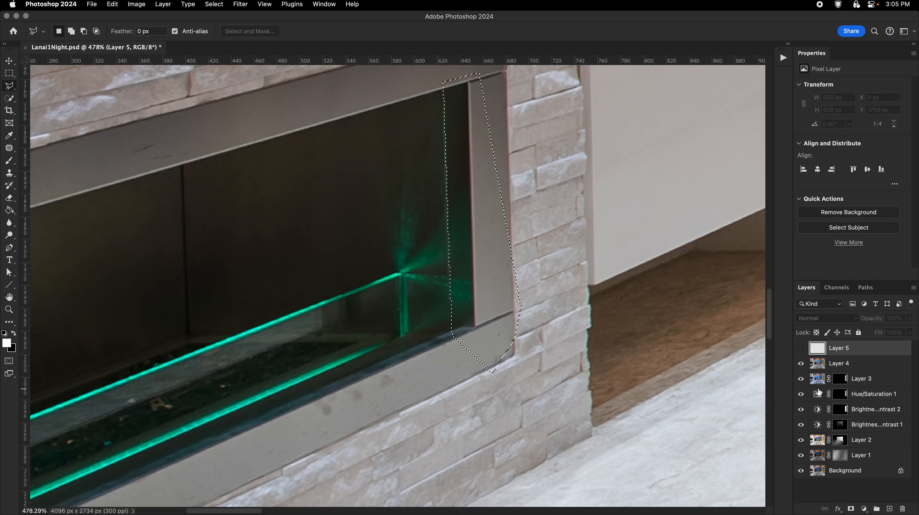
click(800, 348)
key(Delete)
key(super+d)
Copy the FireplaceGas.jpg flames into Lanai1Night.psd as a new layer over the fireplace opening and save the document
mouse_move(507, 266)
mouse_down()
mouse_move(484, 250)
mouse_move(467, 266)
mouse_up()
mouse_move(478, 272)
mouse_down()
mouse_move(457, 274)
mouse_move(517, 266)
mouse_up()
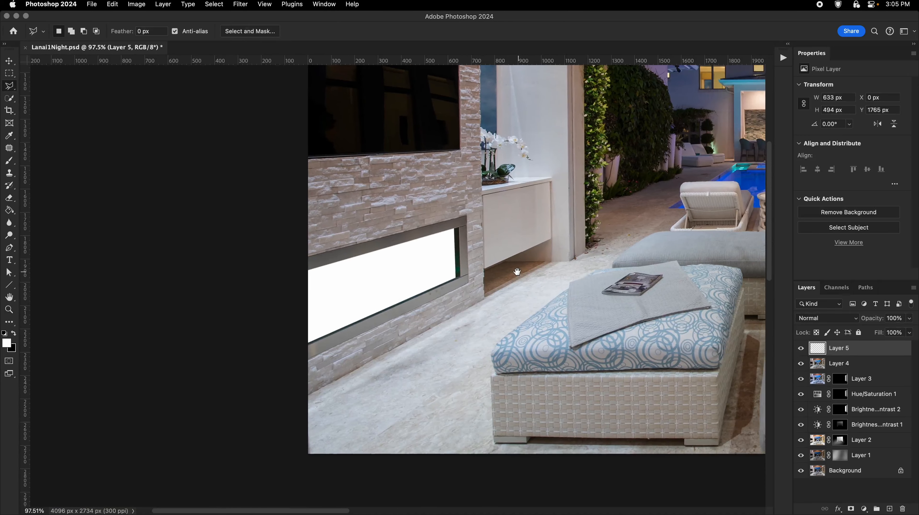
scroll(516, 266, up, 3)
key(z)
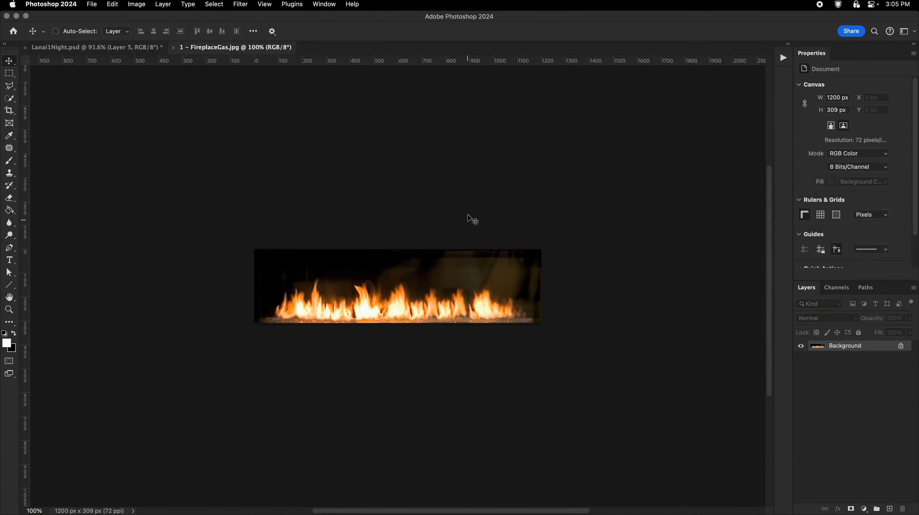
drag(244, 49, 348, 174)
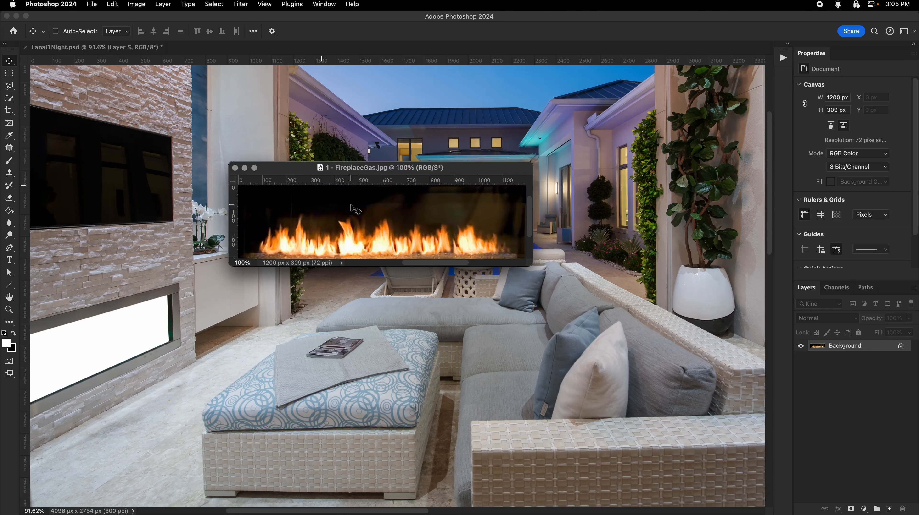
drag(352, 206, 399, 155)
drag(417, 179, 404, 176)
drag(418, 175, 411, 197)
drag(436, 188, 301, 316)
drag(302, 316, 414, 235)
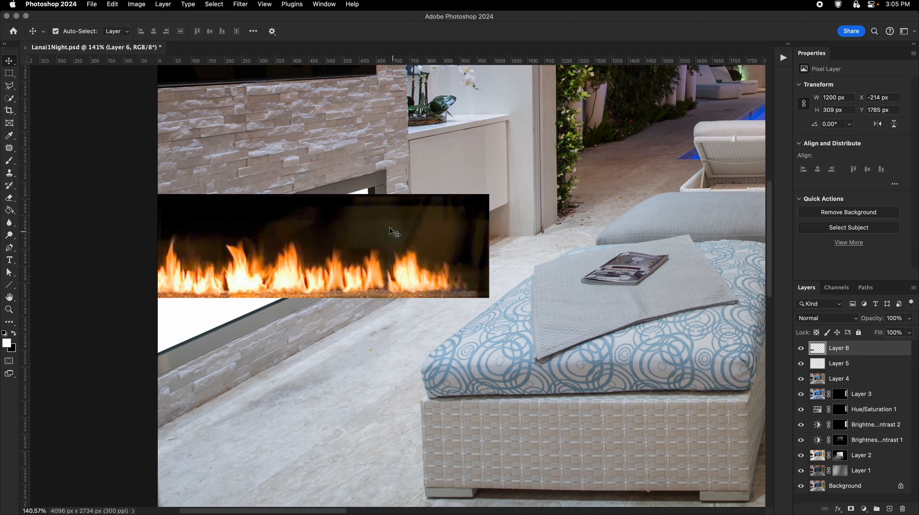
key(super+s)
Distort the flame layer so its edges and corners follow the fireplace opening's perspective, extending slightly past the canvas edge
click(112, 4)
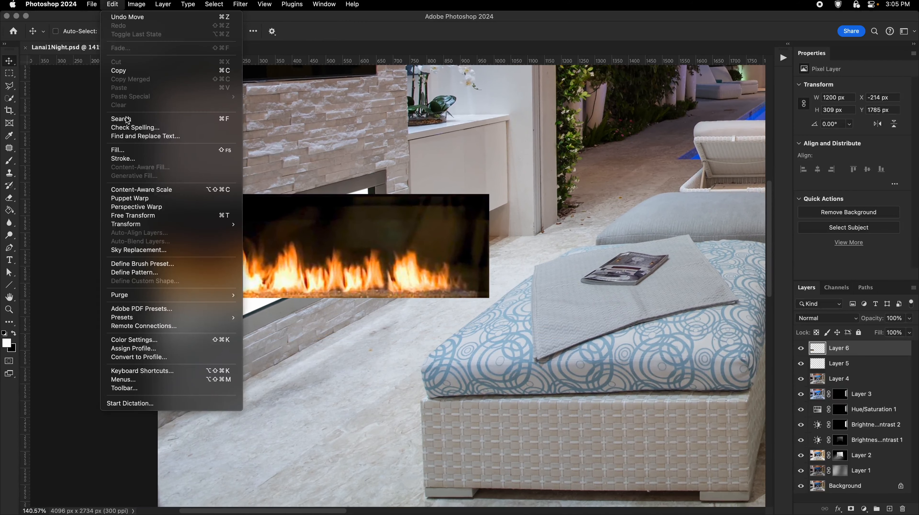
mouse_move(145, 225)
click(274, 265)
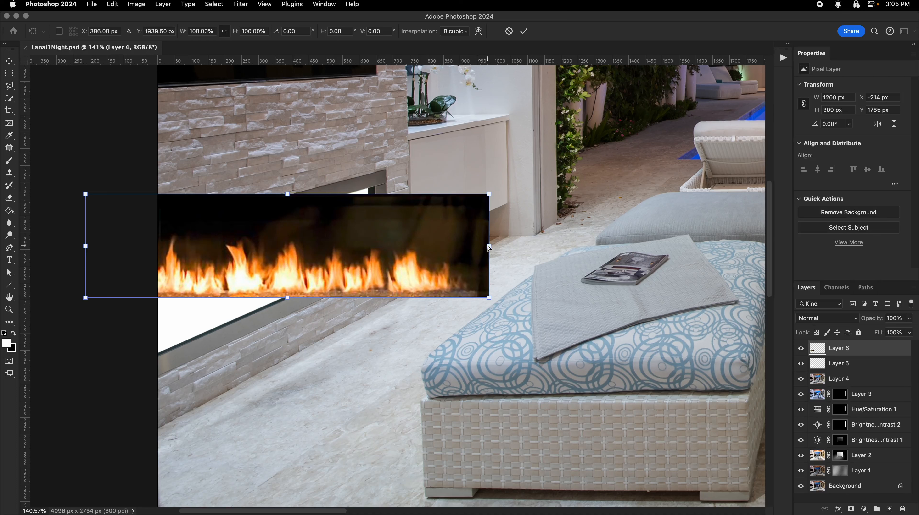
drag(489, 247, 398, 220)
drag(84, 247, 130, 320)
drag(132, 259, 130, 251)
drag(395, 160, 390, 187)
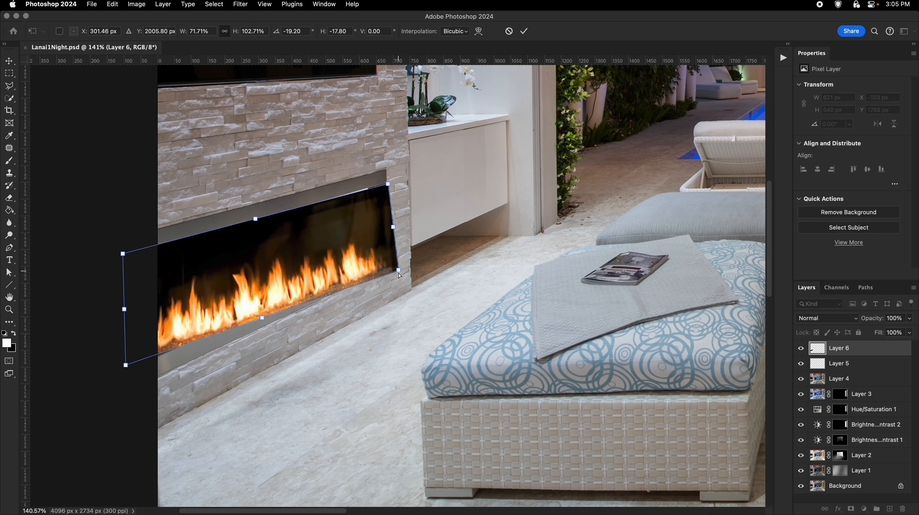
drag(399, 275, 392, 259)
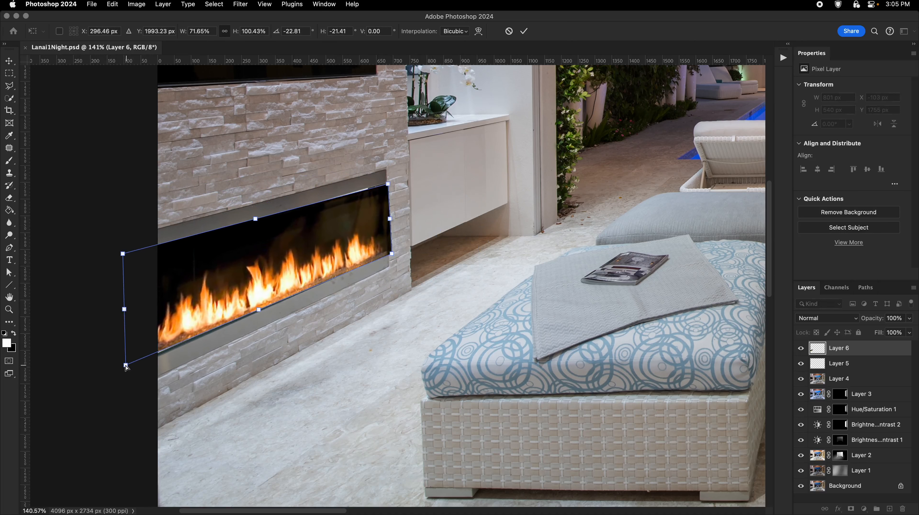
drag(125, 365, 127, 369)
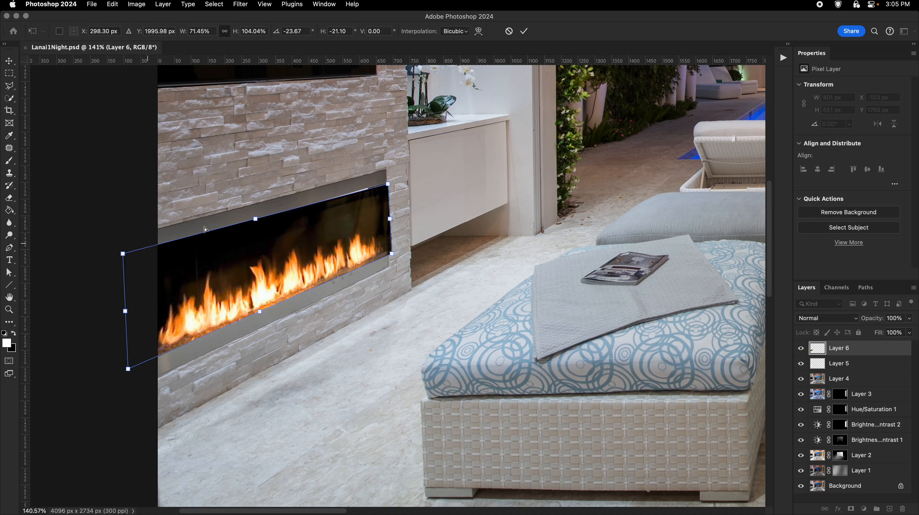
drag(388, 185, 385, 183)
drag(124, 254, 128, 259)
key(Return)
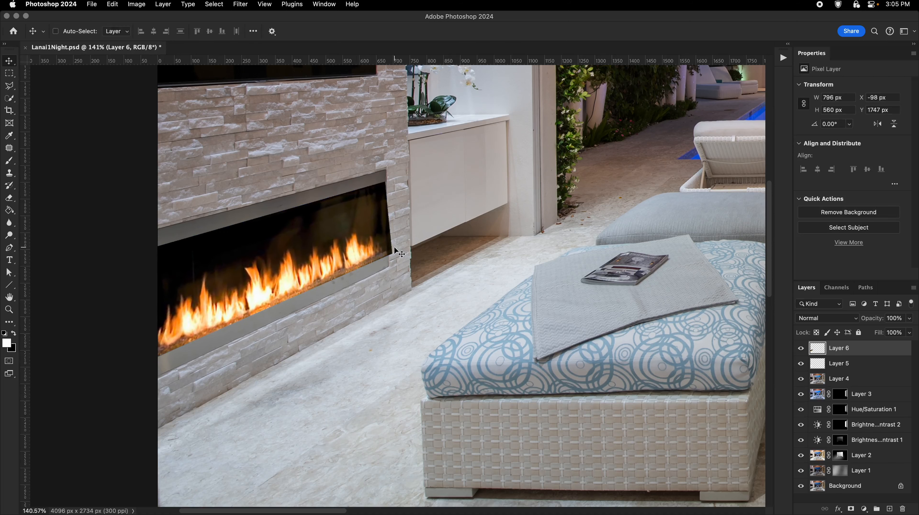
key(super+plus)
key(super+plus)
drag(240, 108, 287, 147)
click(112, 4)
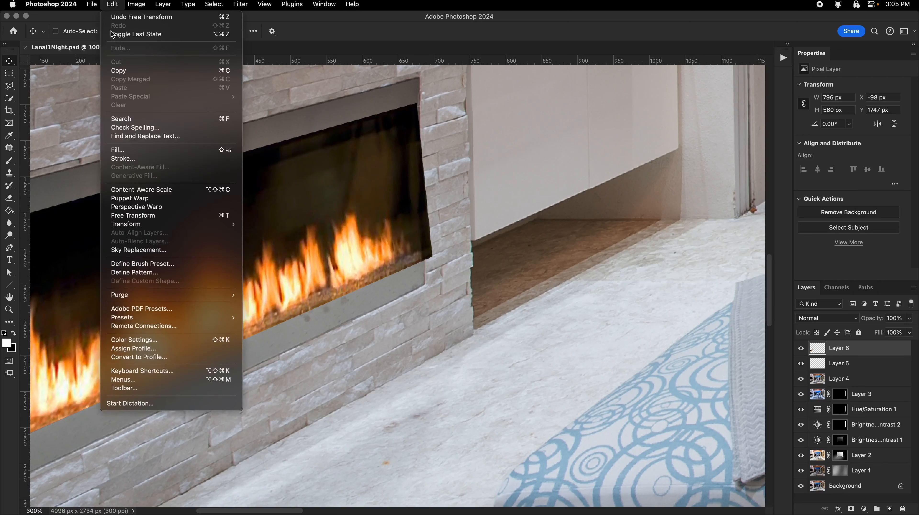
mouse_move(145, 224)
click(259, 266)
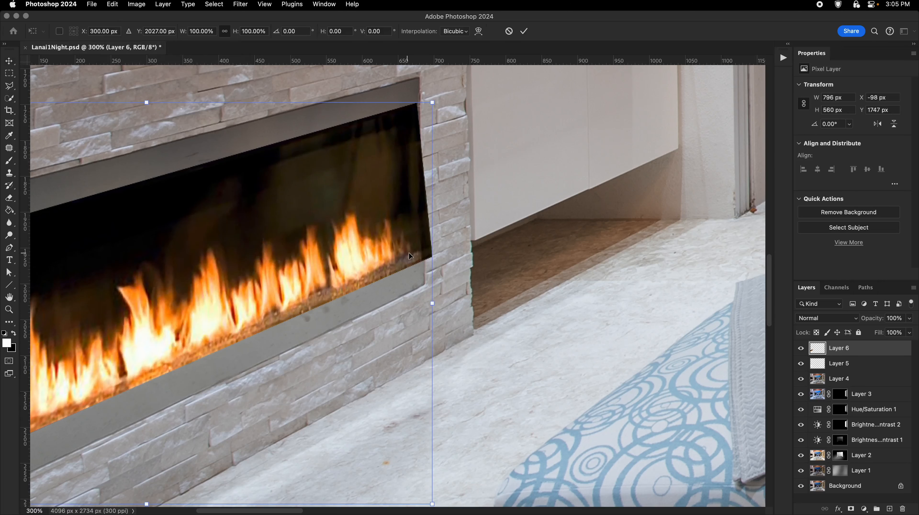
key(Escape)
Distort the flame layer's lower corner inward so its end edge lines up with the fireplace frame's vertical side
click(110, 5)
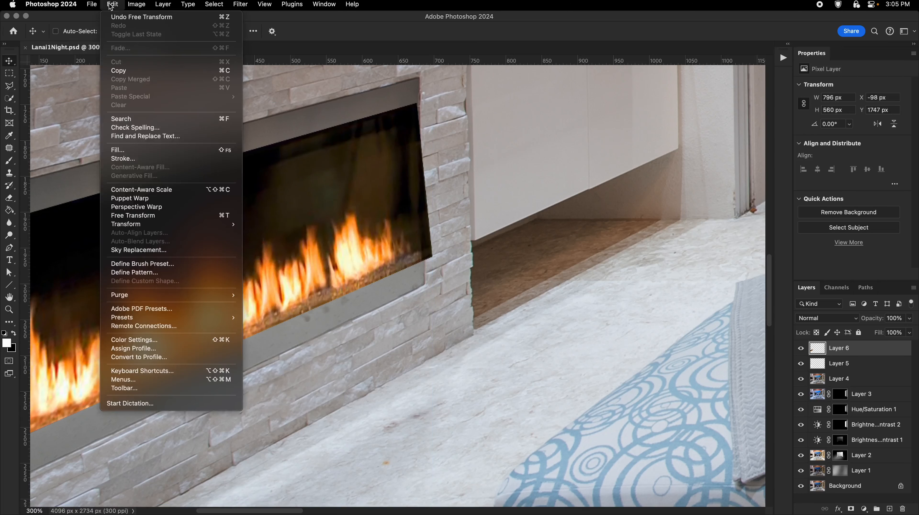
mouse_move(163, 224)
click(266, 262)
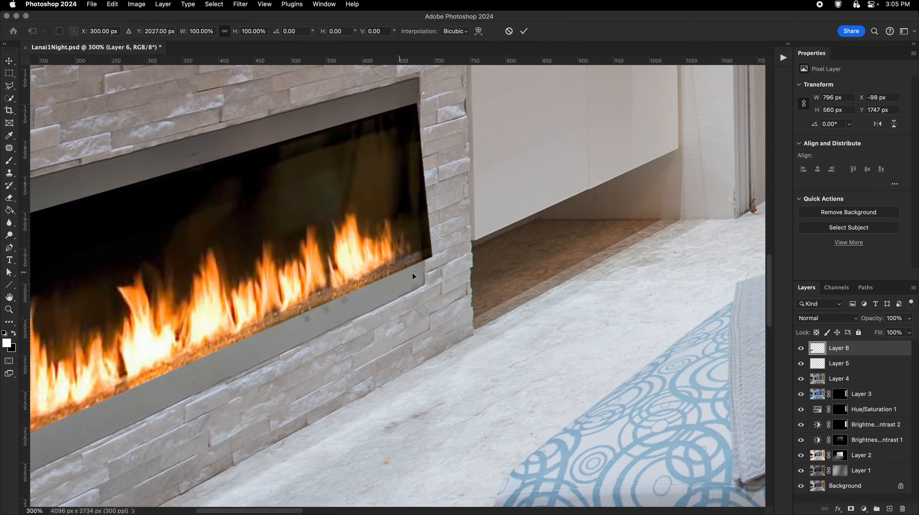
key(super+minus)
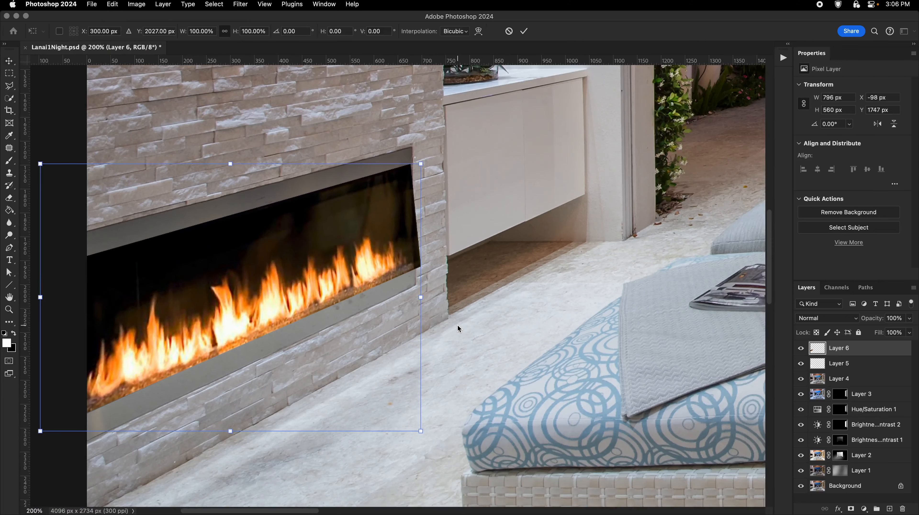
drag(420, 433, 398, 430)
key(Return)
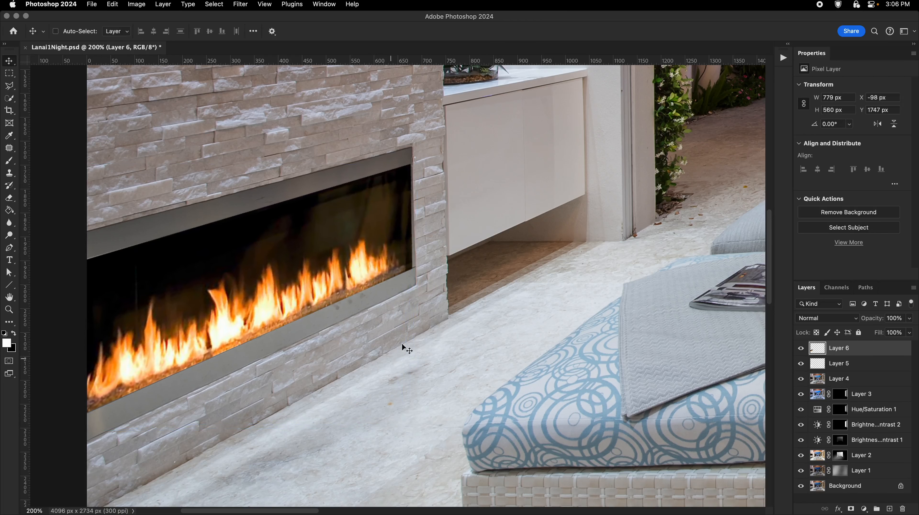
Clip the flame layer (Layer 6) to the fireplace opening shape on Layer 5
alt+click(849, 355)
drag(352, 338, 446, 323)
drag(449, 285, 489, 281)
drag(488, 288, 451, 311)
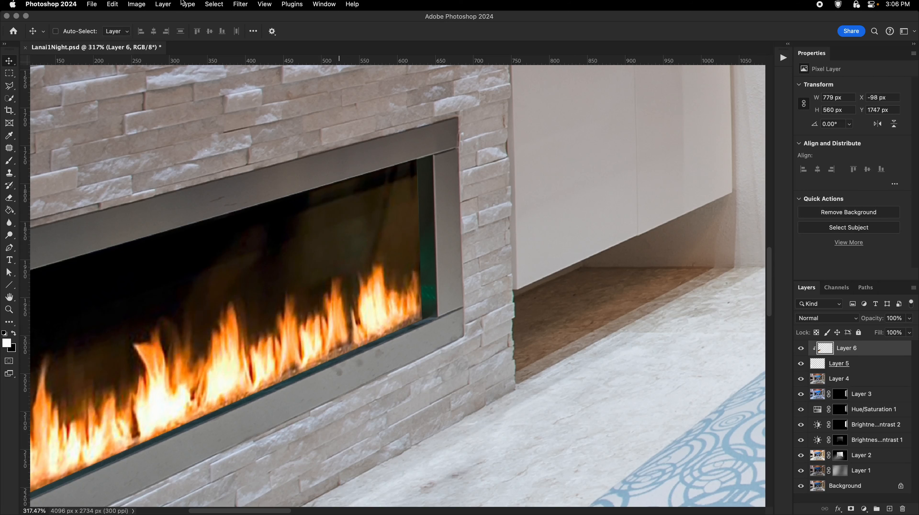
Distort the clipped flame layer, pulling its end edge inward to line up with the inner edge of the frame's vertical side
click(112, 4)
mouse_move(201, 225)
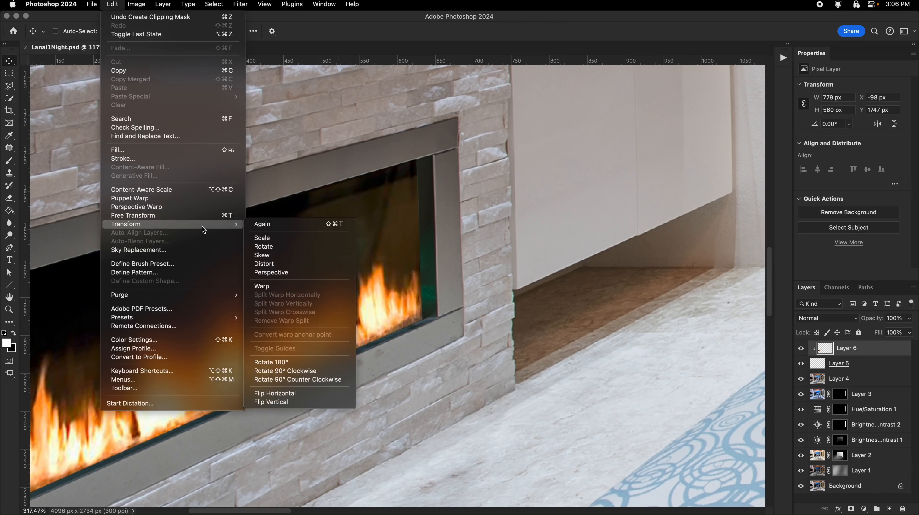
click(260, 265)
drag(456, 358, 436, 365)
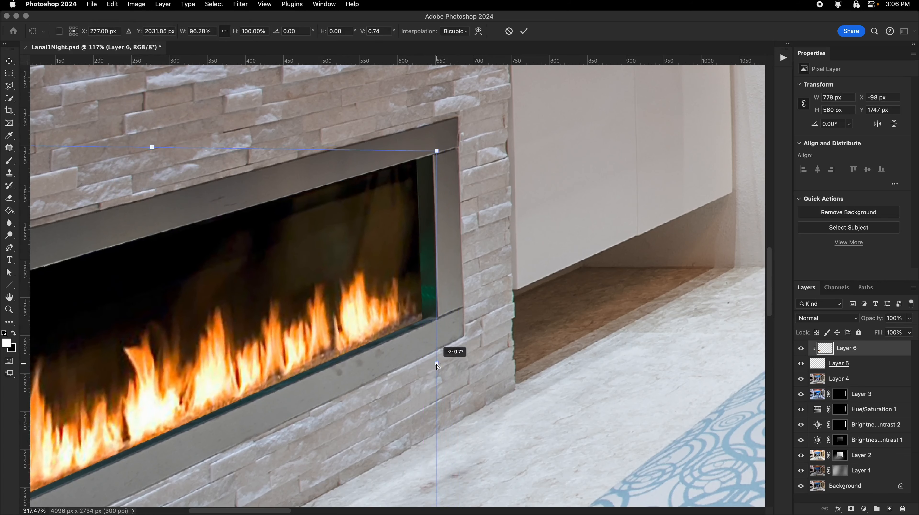
key(Return)
Distort the flame layer again, nudging its lower corner beyond the canvas edge slightly upward and outward
drag(438, 329, 527, 295)
drag(527, 296, 398, 293)
drag(348, 276, 361, 278)
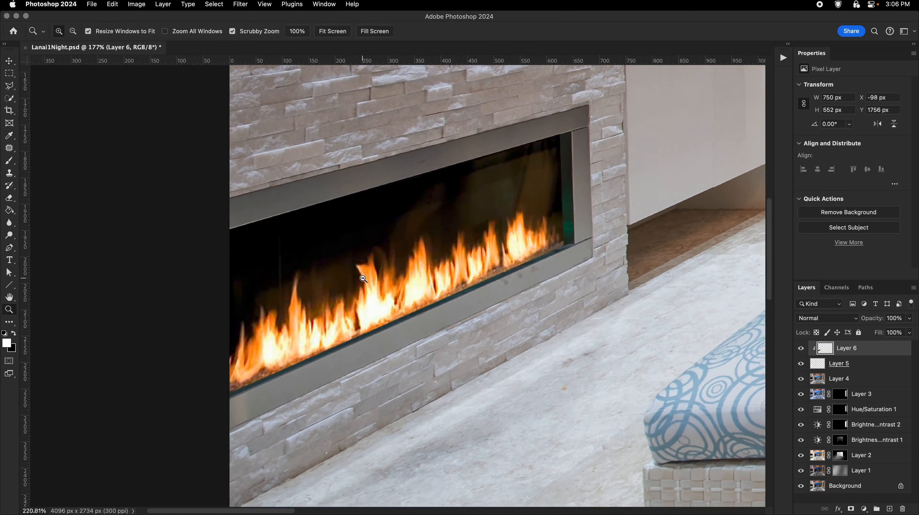
click(112, 4)
mouse_move(216, 224)
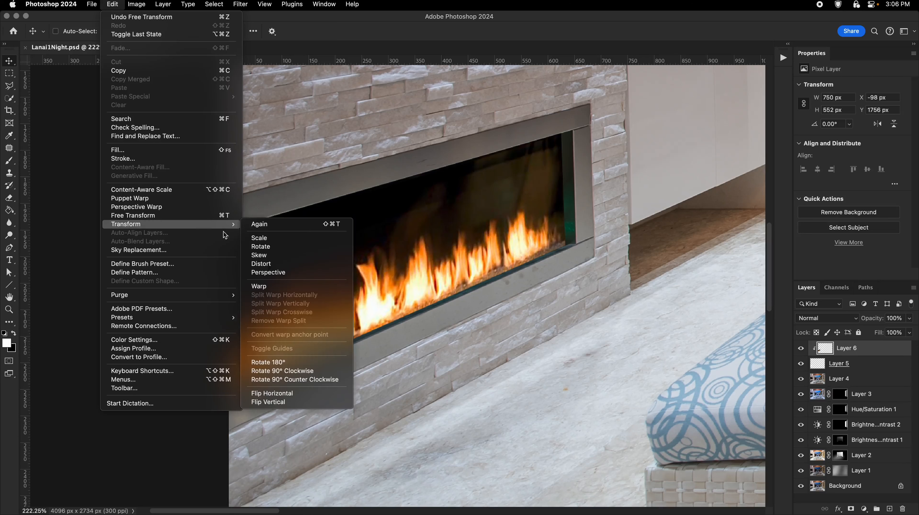
click(272, 264)
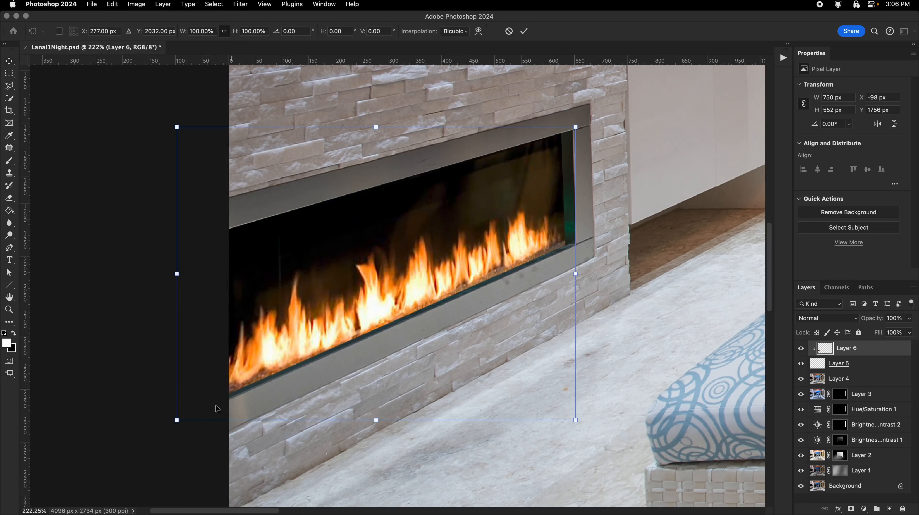
mouse_move(177, 420)
mouse_down()
mouse_move(174, 410)
mouse_move(175, 417)
mouse_up()
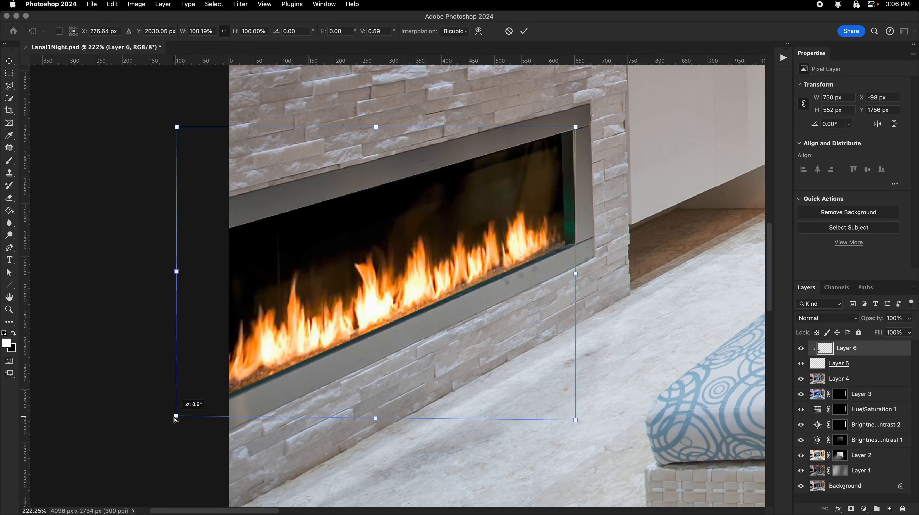
key(Return)
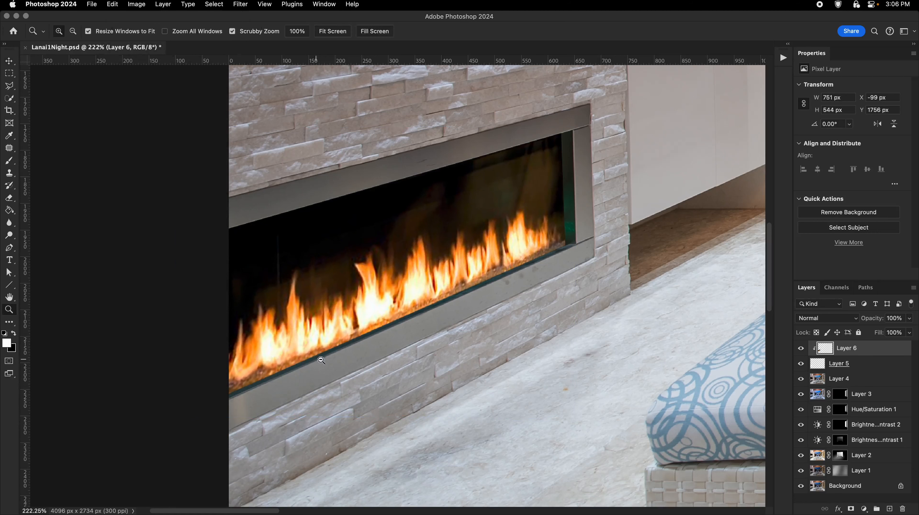
Set Layer 5's blend mode to Lighten
drag(313, 351, 352, 347)
drag(630, 227, 503, 275)
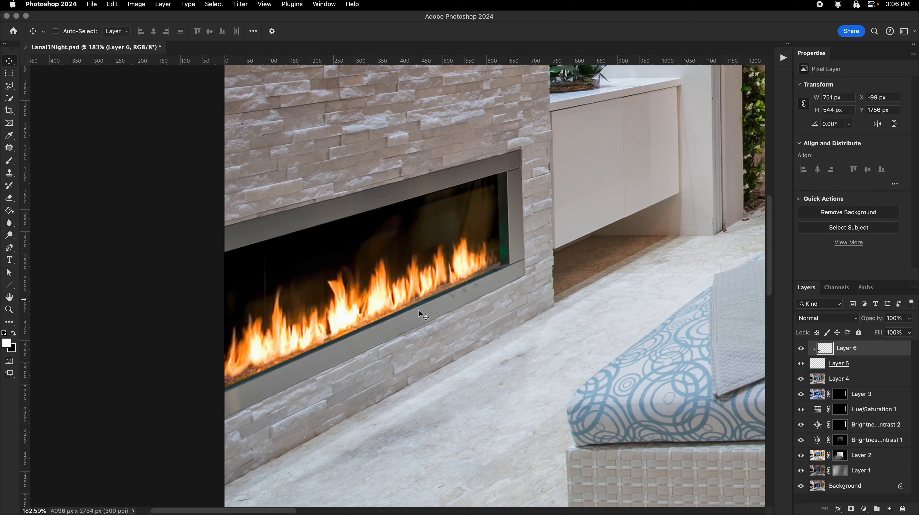
click(860, 365)
click(827, 318)
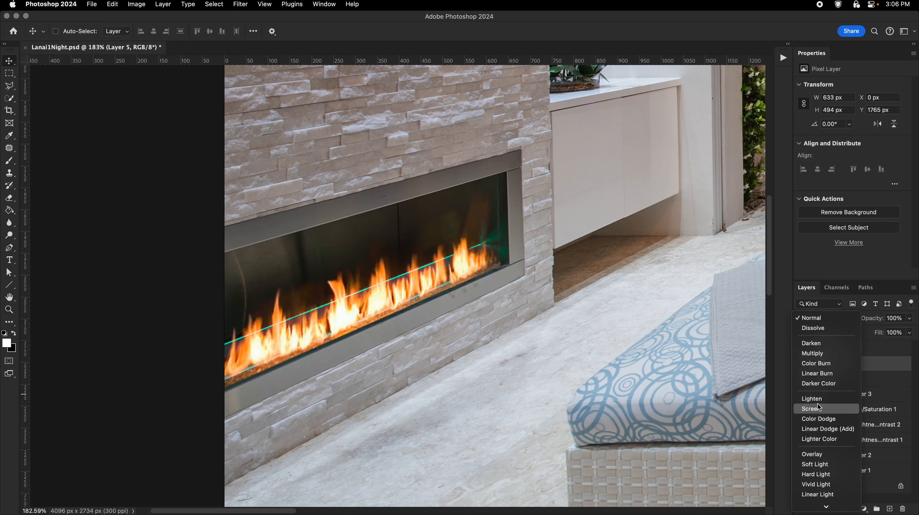
click(812, 398)
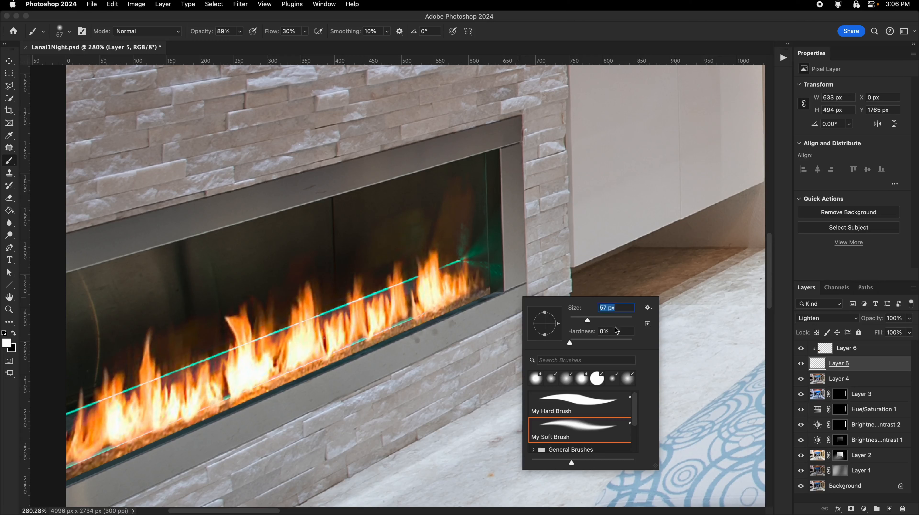
Add a layer mask to Layer 5 and paint out the flames at the burner's far end with a soft 24 px black brush
click(851, 509)
key(b)
key(x)
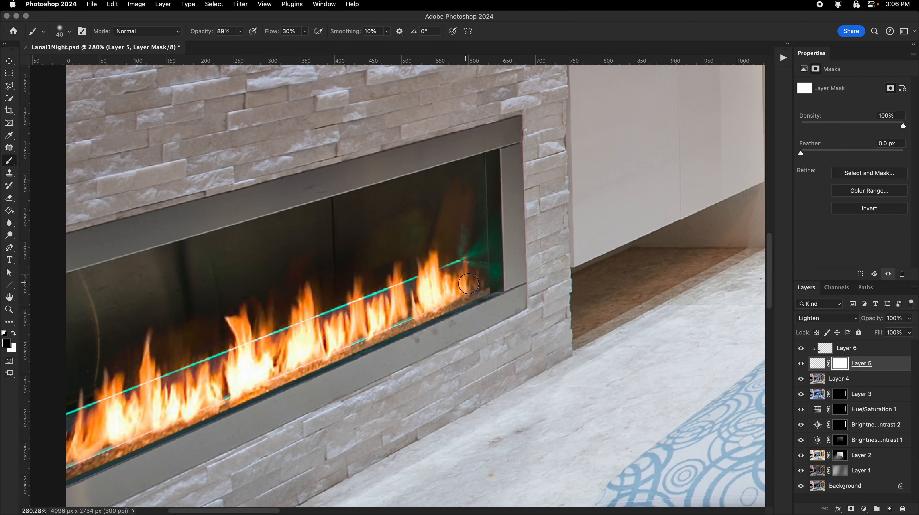
scroll(468, 284, up, 5)
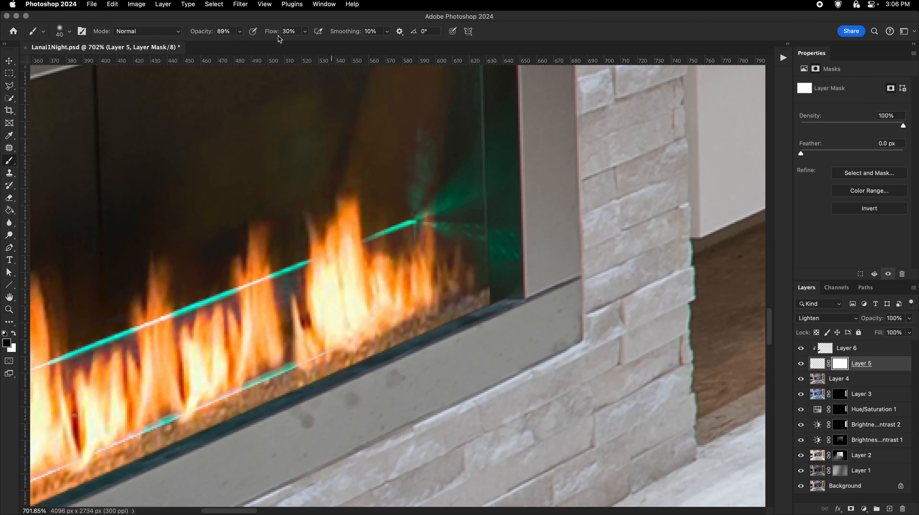
mouse_move(499, 277)
mouse_down()
mouse_move(476, 286)
mouse_move(455, 334)
mouse_move(476, 280)
mouse_up()
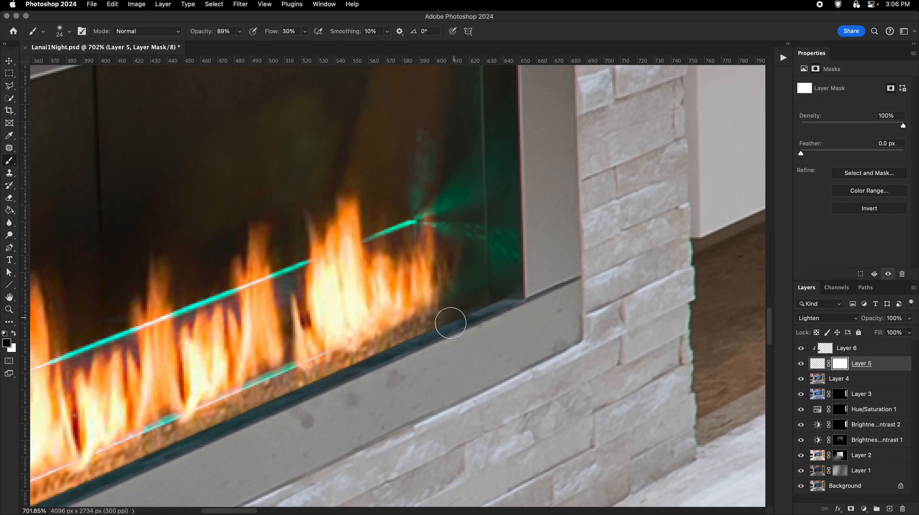
Refine Layer 5's mask at the burner's far end so the flames and gravel stop at the glass panel's end edge
key(z)
drag(480, 326, 396, 363)
key(b)
scroll(483, 319, up, 5)
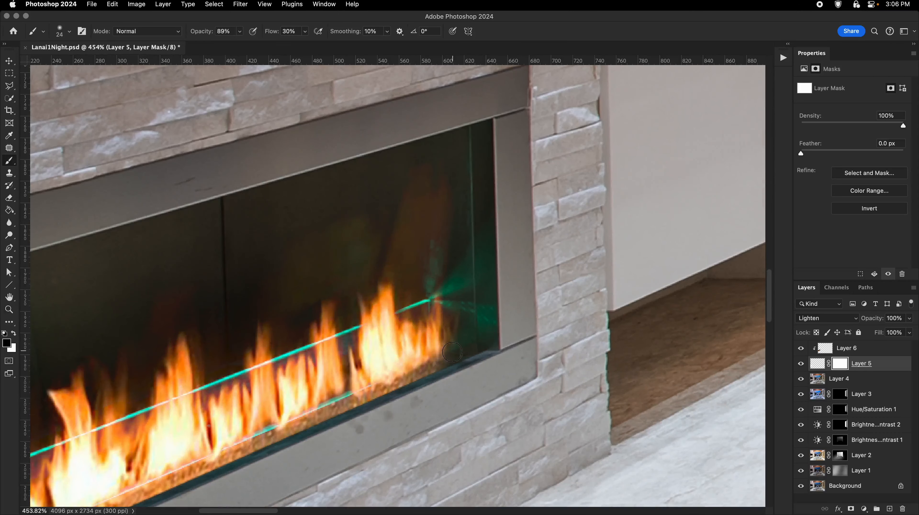
mouse_move(452, 352)
mouse_down()
mouse_move(460, 352)
mouse_move(429, 304)
mouse_up()
mouse_move(444, 352)
mouse_down()
mouse_move(431, 341)
mouse_move(461, 353)
mouse_move(423, 370)
mouse_move(449, 355)
mouse_up()
key(x)
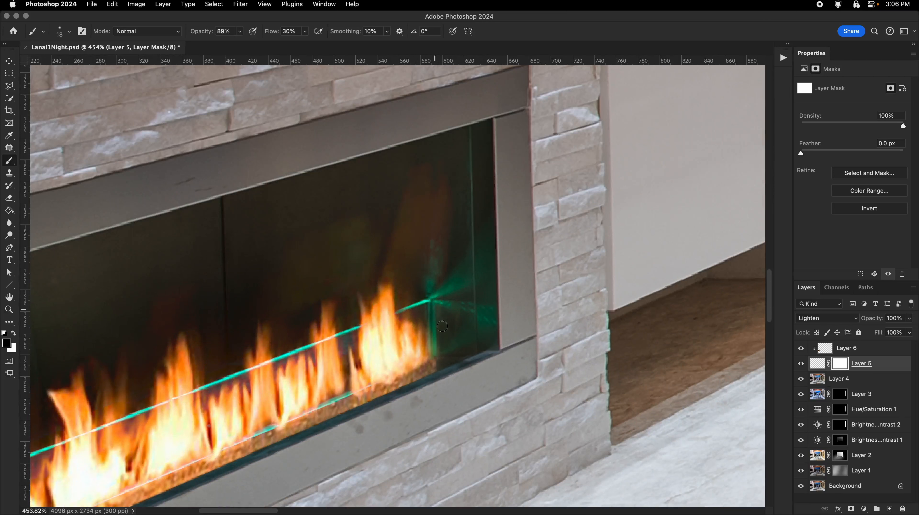
Mask out the faint reddish glow above the last flames with an 89 px brush, and compare Screen with Lighten for Layer 5
drag(413, 294, 425, 294)
mouse_move(394, 227)
mouse_down()
mouse_move(408, 188)
mouse_move(483, 285)
mouse_up()
click(824, 317)
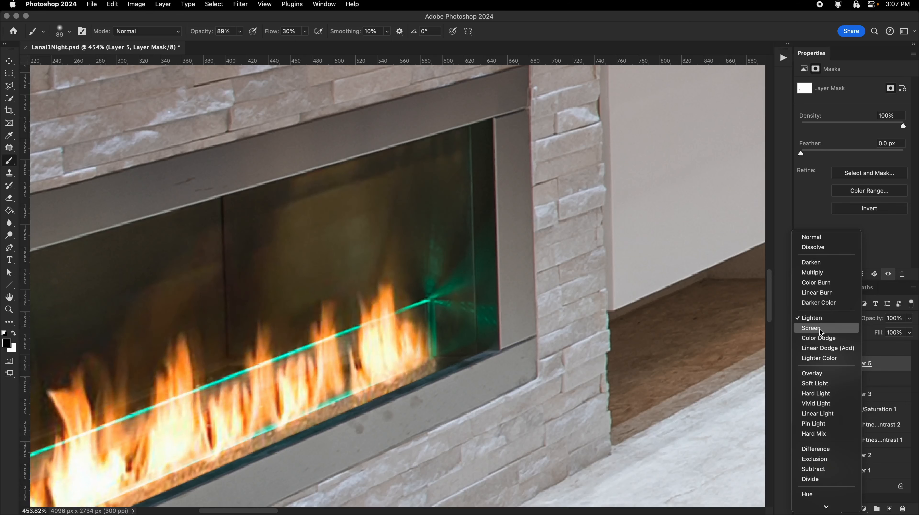
click(824, 317)
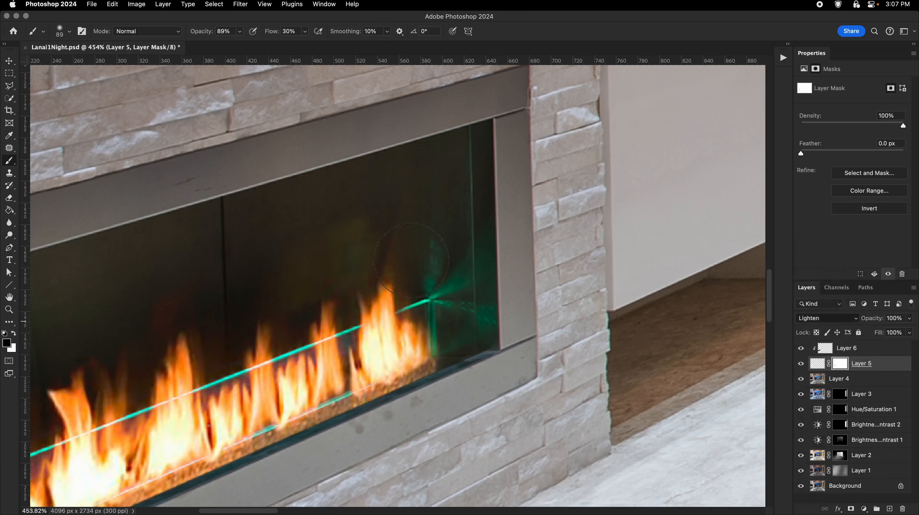
Paint out the remaining orange haze above and between the flame tips on Layer 5's mask, reducing the soft brush to 28 px
drag(317, 240, 450, 190)
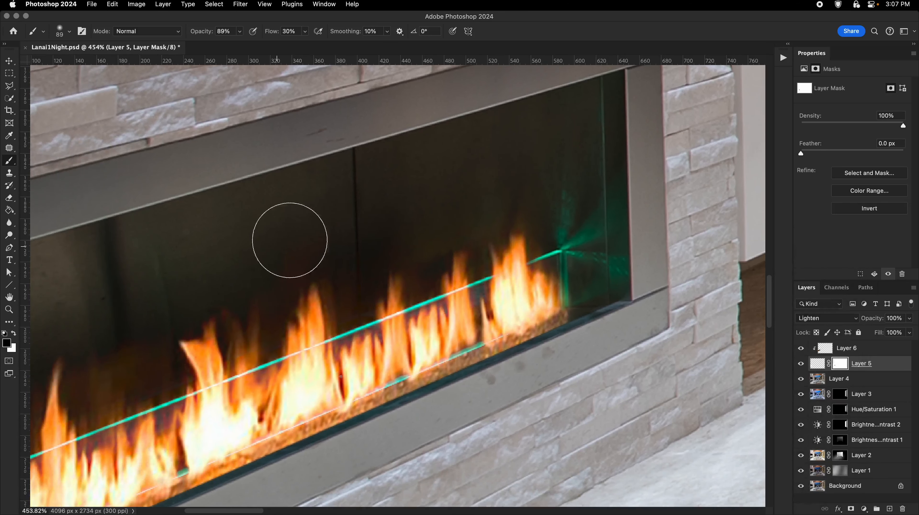
key(bracketleft)
key(bracketleft)
key(bracketleft)
key(bracketleft)
drag(311, 262, 498, 157)
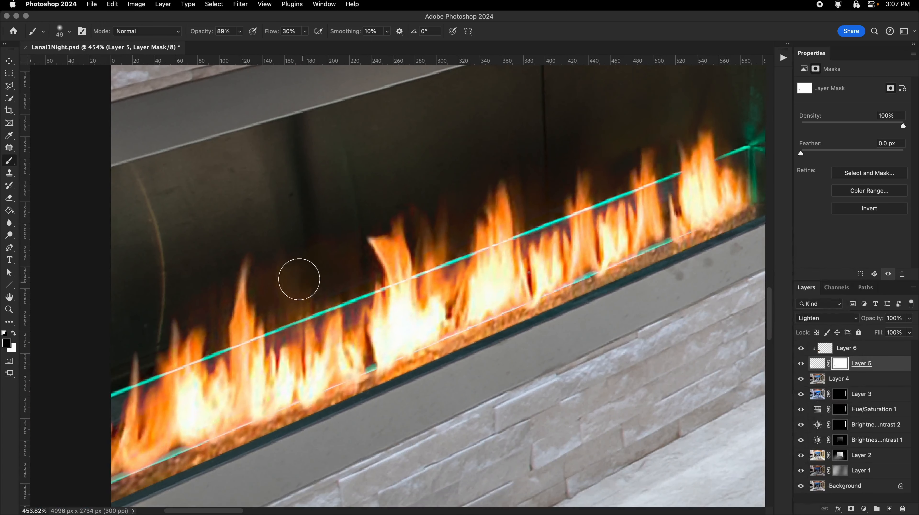
mouse_move(202, 329)
mouse_down()
mouse_move(248, 268)
mouse_move(240, 269)
mouse_up()
drag(333, 214, 330, 218)
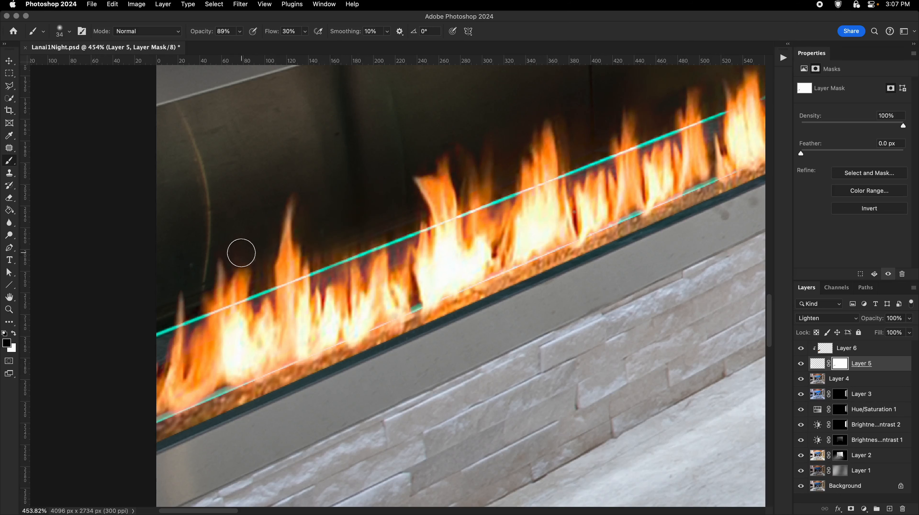
mouse_move(502, 171)
mouse_down()
mouse_move(305, 246)
mouse_move(305, 239)
mouse_up()
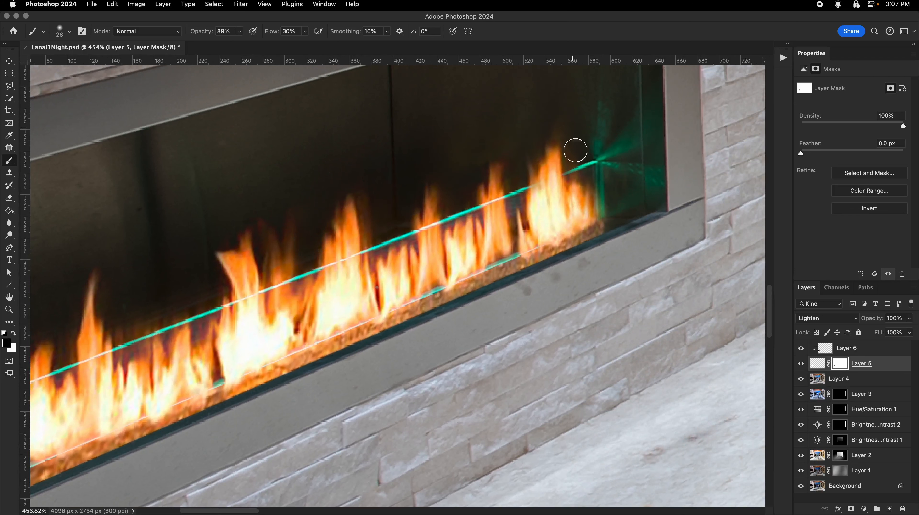
drag(594, 177, 573, 216)
drag(440, 259, 386, 277)
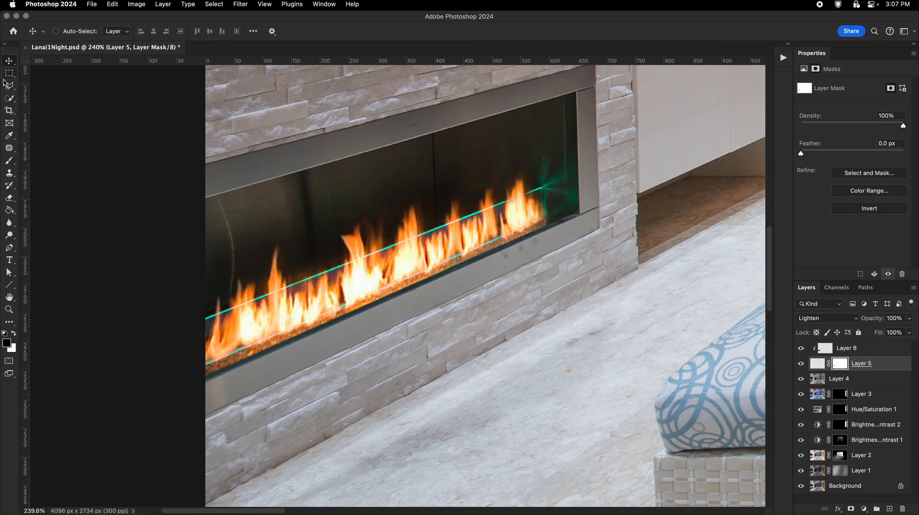
Hide Layer 5 and its clipped flames to expose the glass panel below, and save the document
click(7, 85)
drag(286, 330, 317, 325)
drag(267, 355, 240, 365)
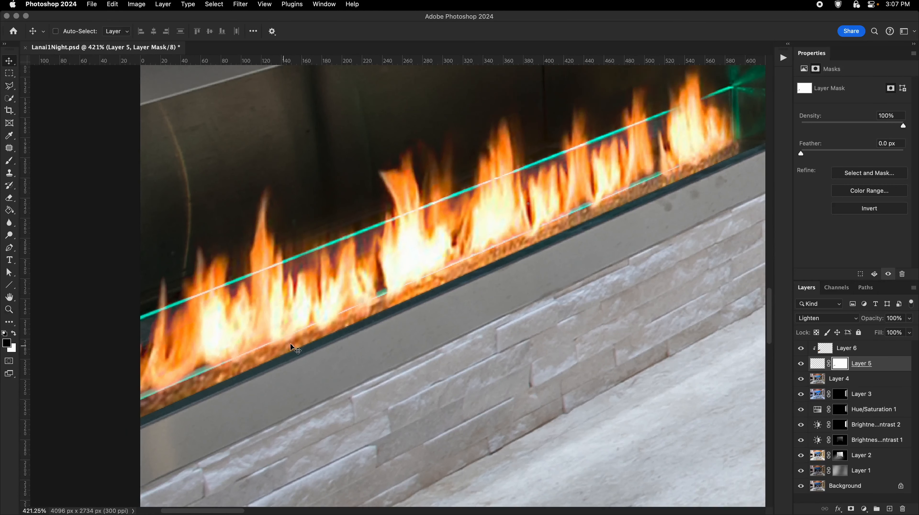
drag(281, 281, 201, 305)
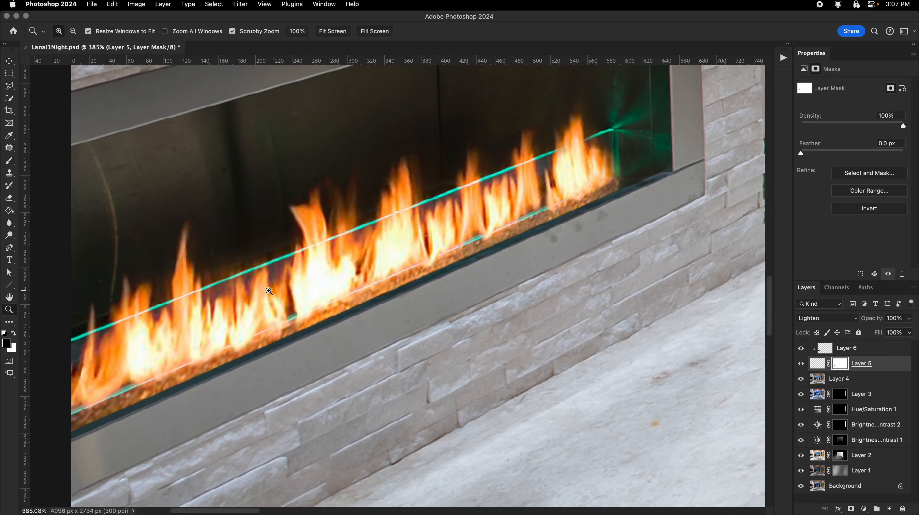
click(801, 364)
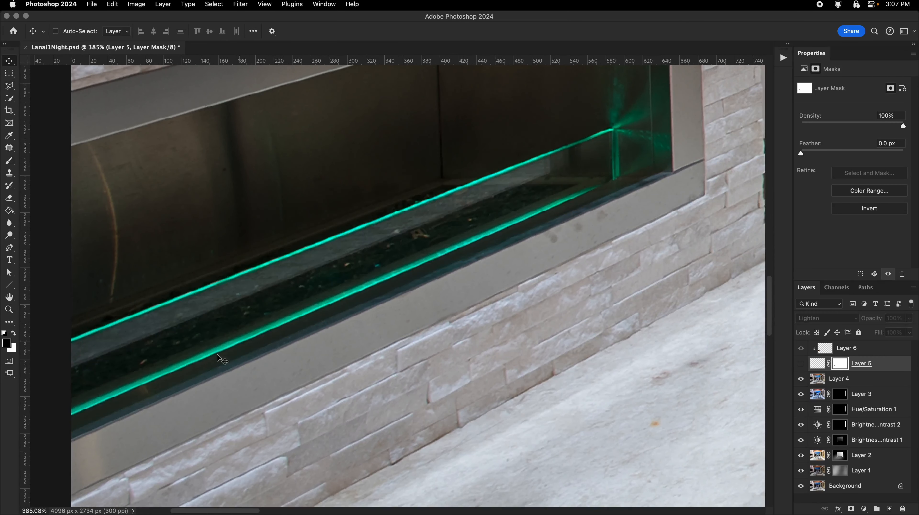
key(super+s)
Outline the green-edged glass panel with the Polygonal Lasso and copy it from Layer 4 onto a new layer
click(9, 86)
drag(69, 343, 90, 296)
super+click(90, 297)
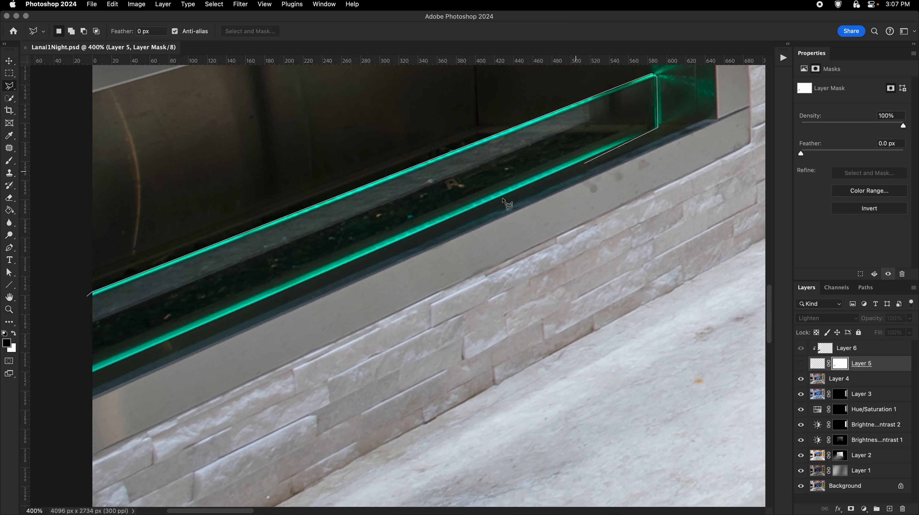
double_click(71, 384)
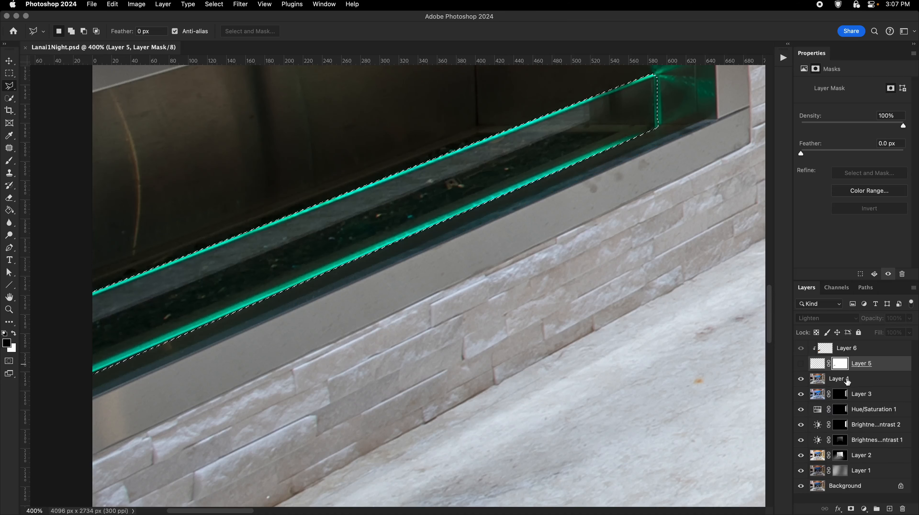
key(super+j)
key(v)
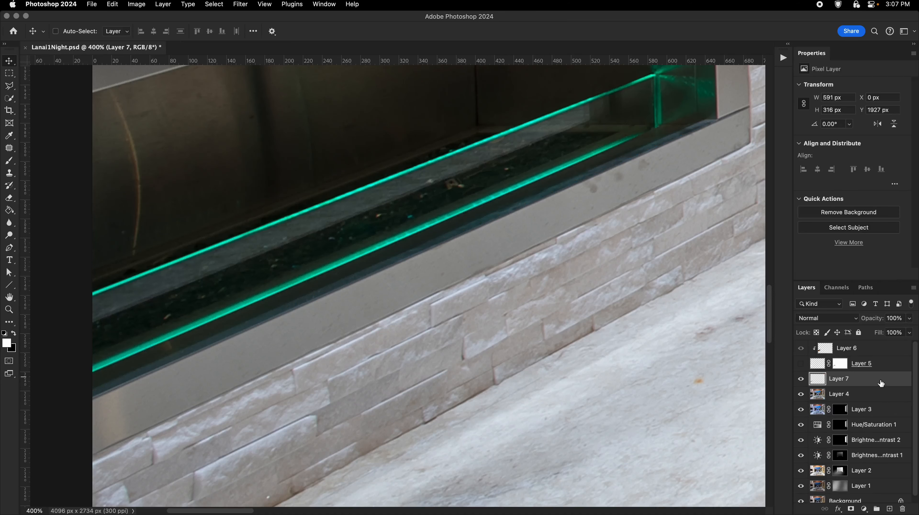
Move the glass panel copy to the top of the layer stack, show Layer 5 again and compare the image with the copy hidden and shown
drag(866, 381, 851, 344)
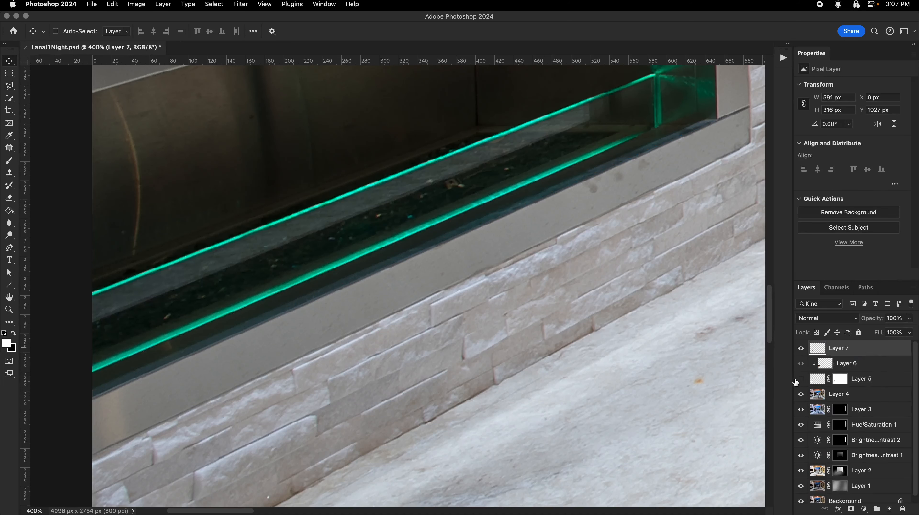
click(801, 378)
scroll(566, 290, up, 3)
click(800, 348)
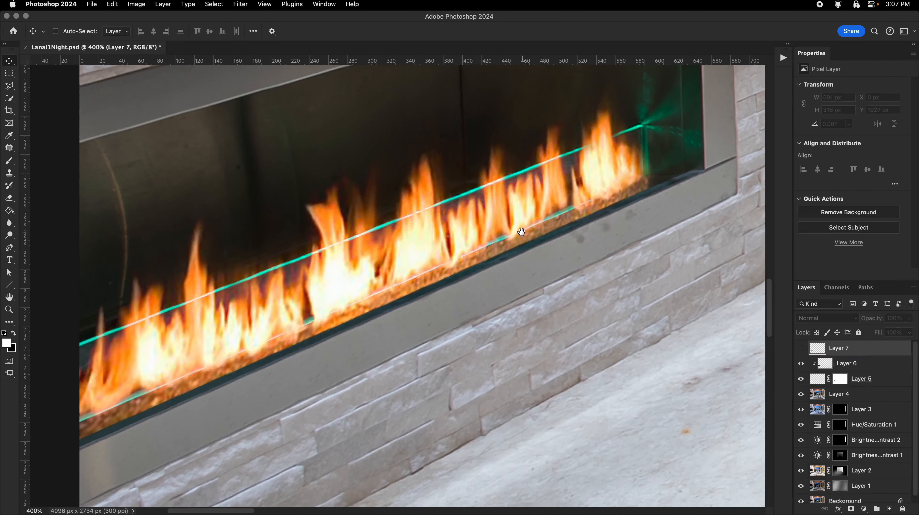
drag(521, 232, 521, 235)
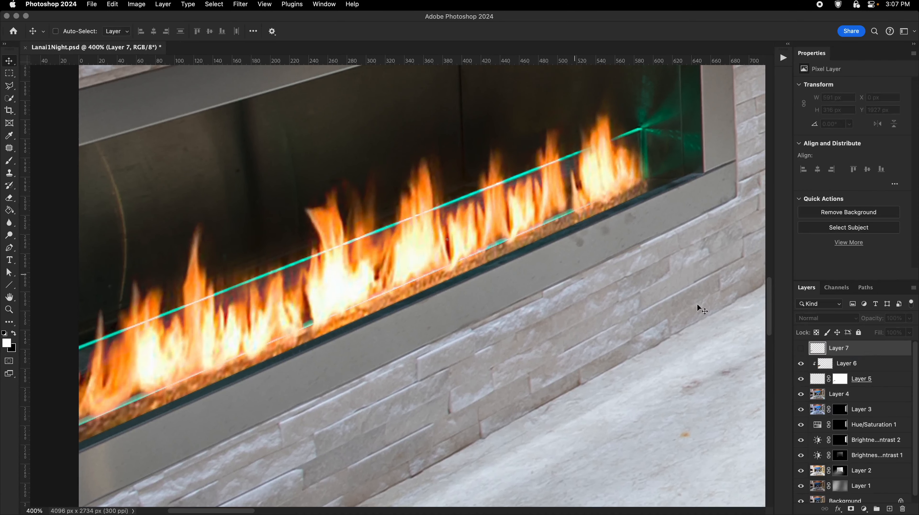
click(800, 348)
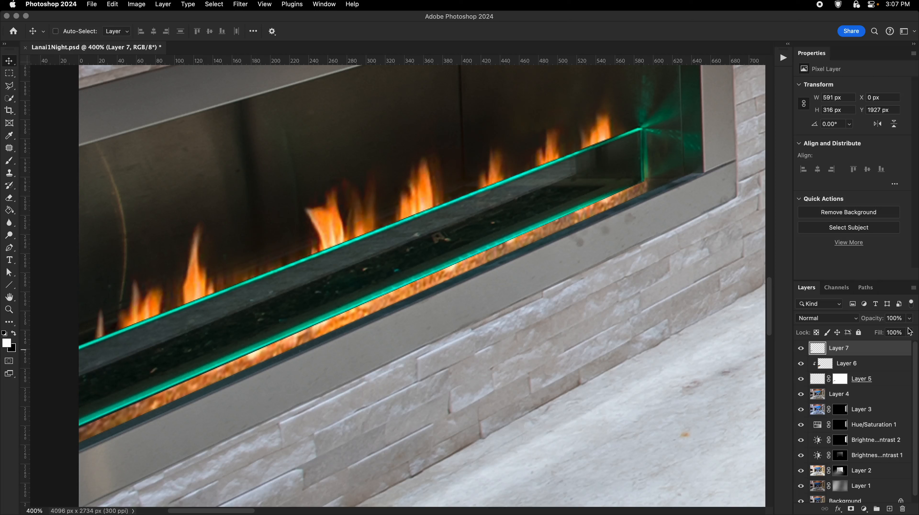
Set the glass panel copy's blend mode to Screen so the flames show through it
click(839, 319)
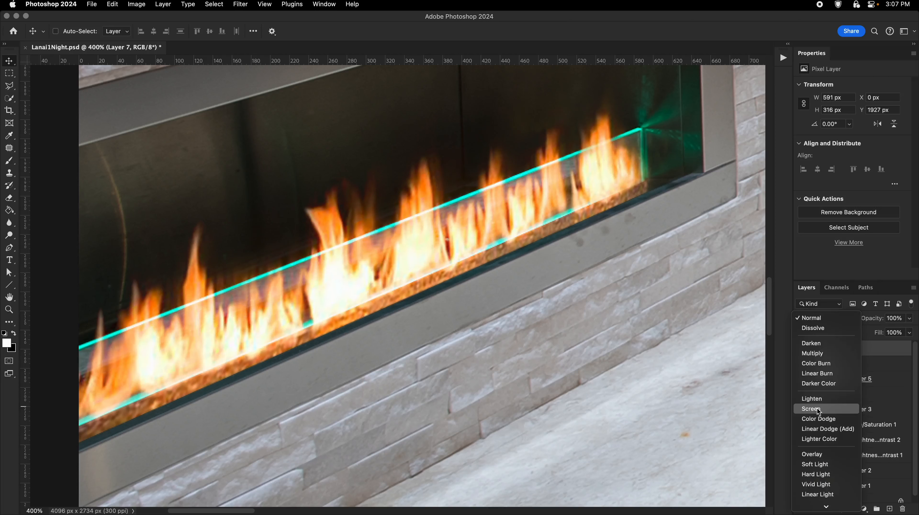
click(816, 408)
key(z)
drag(586, 298, 599, 293)
key(v)
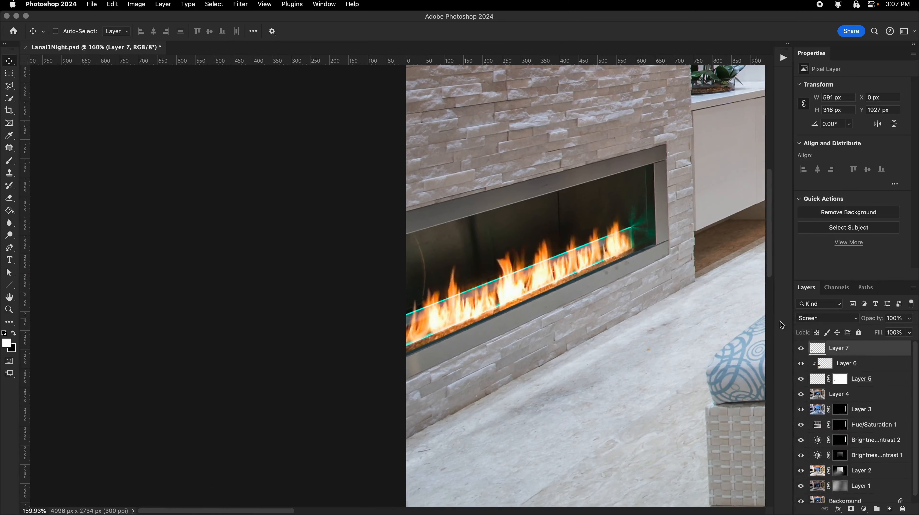
Compare the image with the glass panel copy hidden and shown, and delete that copy
click(801, 349)
click(800, 349)
key(Delete)
Hide Layer 5 with its clipped flames and outline the green-edged glass panel with the Polygonal Lasso
click(10, 87)
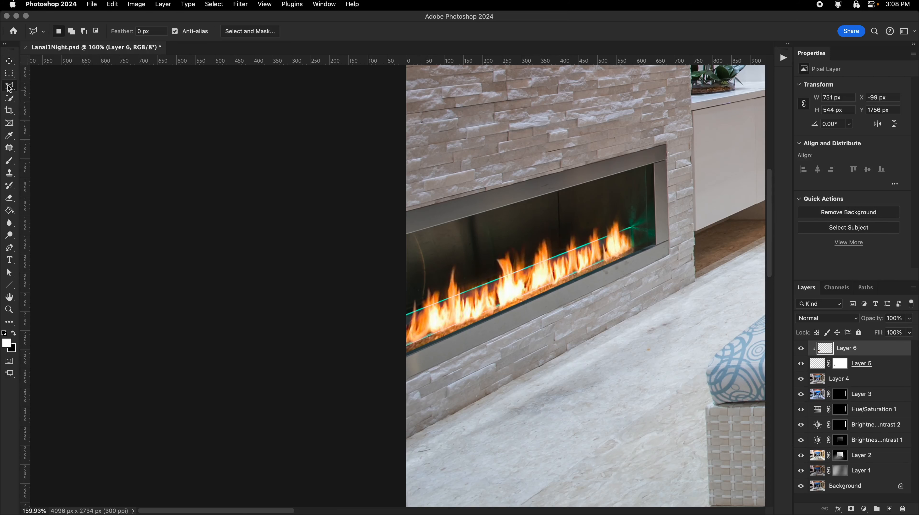
click(800, 363)
super+click(480, 318)
super+click(469, 317)
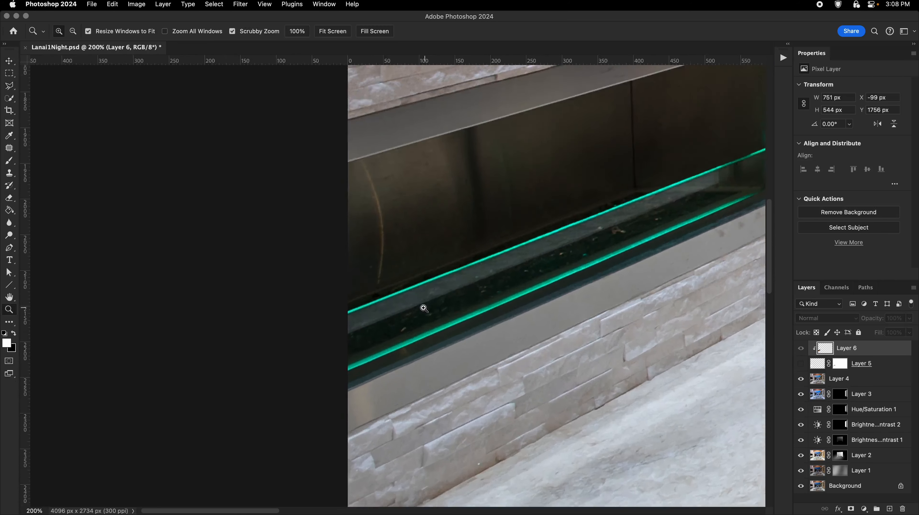
super+click(425, 308)
super+click(402, 309)
click(268, 328)
click(299, 314)
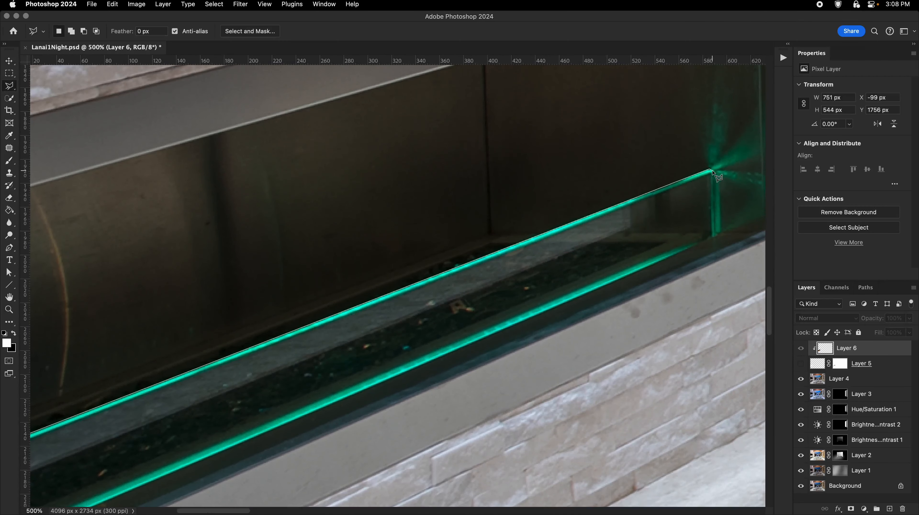
click(711, 239)
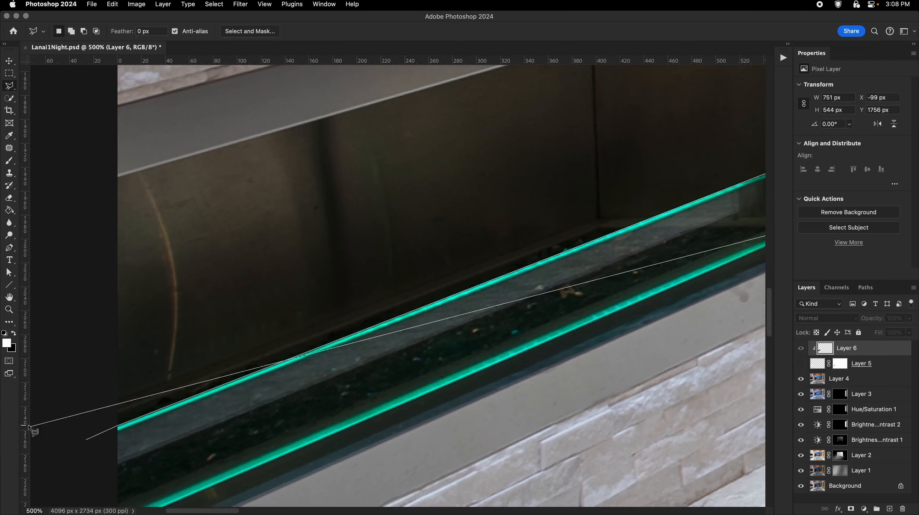
double_click(120, 499)
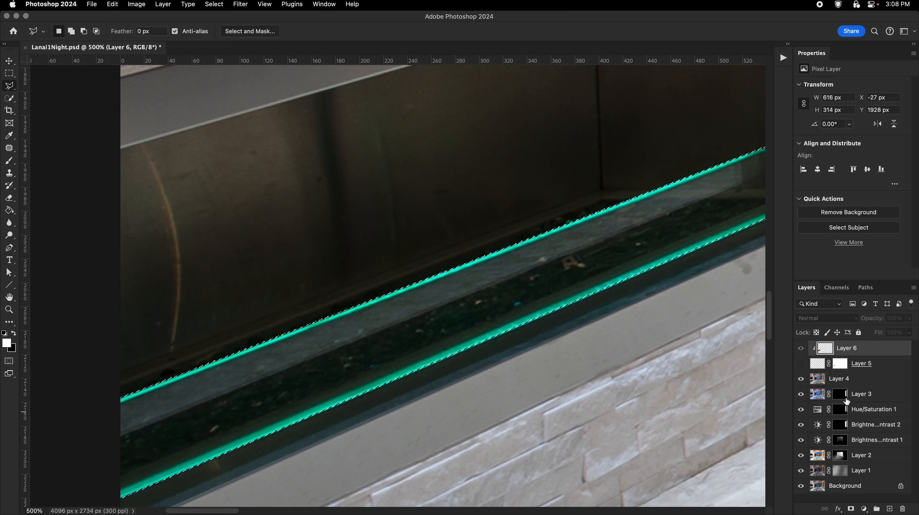
Fill the glass panel selection on a new layer with the bright green sampled from the glass edge, and deselect
click(889, 508)
key(g)
scroll(343, 334, right, 2)
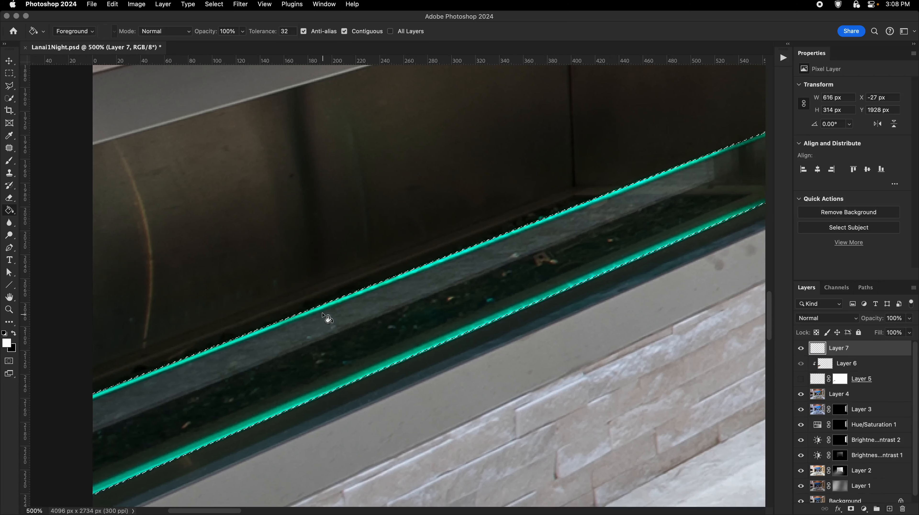
alt+click(321, 308)
click(334, 326)
key(ctrl+d)
scroll(411, 318, down, 5)
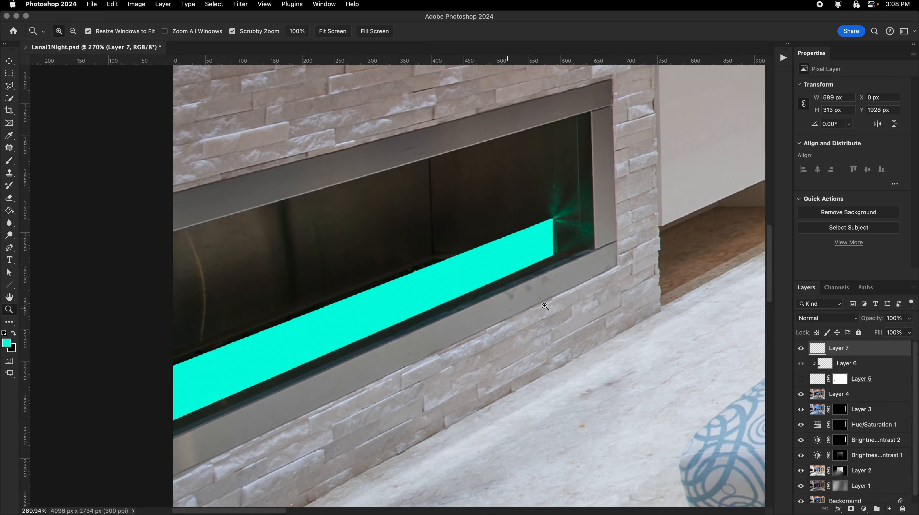
Show Layer 5 and its flames again and set the green fill layer's opacity to 14%
key(v)
click(801, 379)
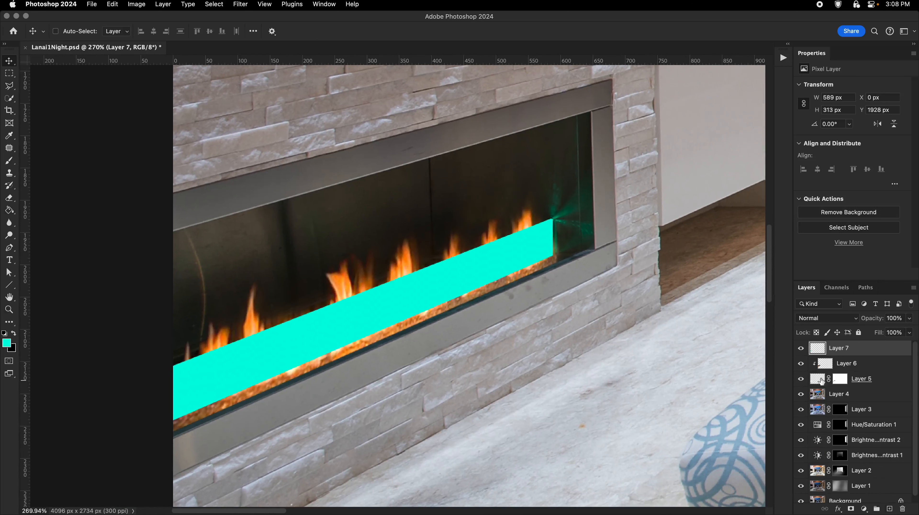
click(873, 380)
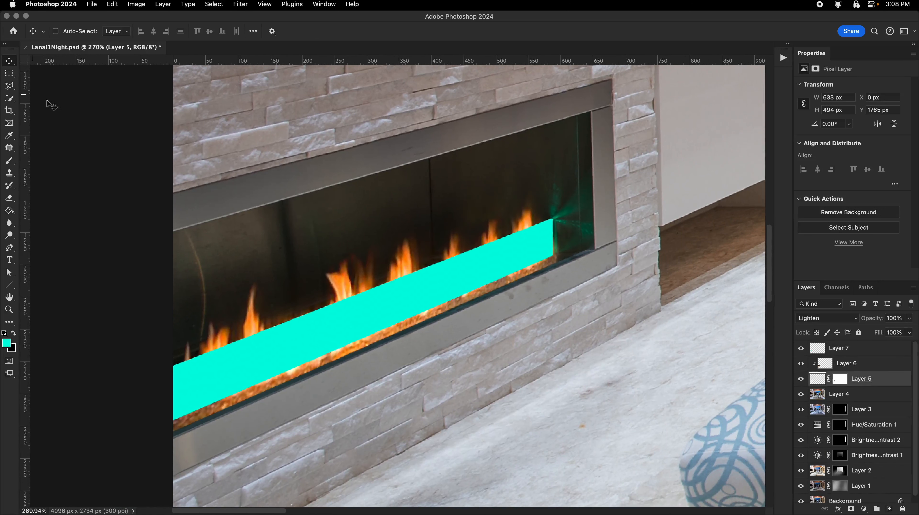
click(858, 354)
drag(909, 318, 872, 329)
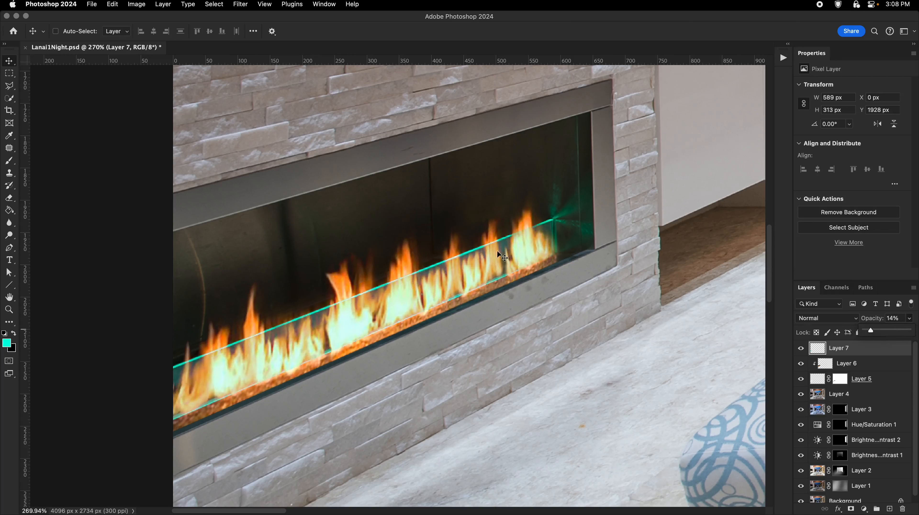
Outline the strip of embers below the glass panel's lower edge with the Polygonal Lasso
drag(478, 311, 510, 266)
click(12, 88)
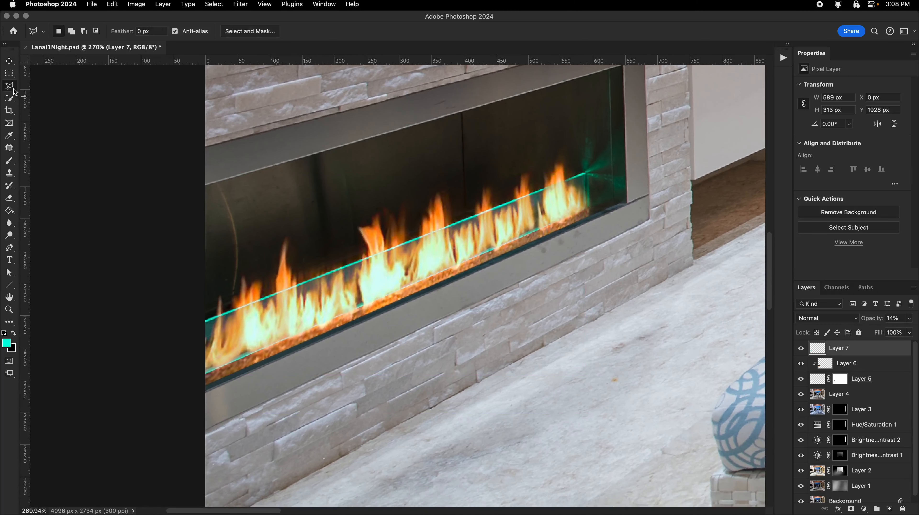
key(z)
drag(228, 345, 232, 364)
super+click(209, 384)
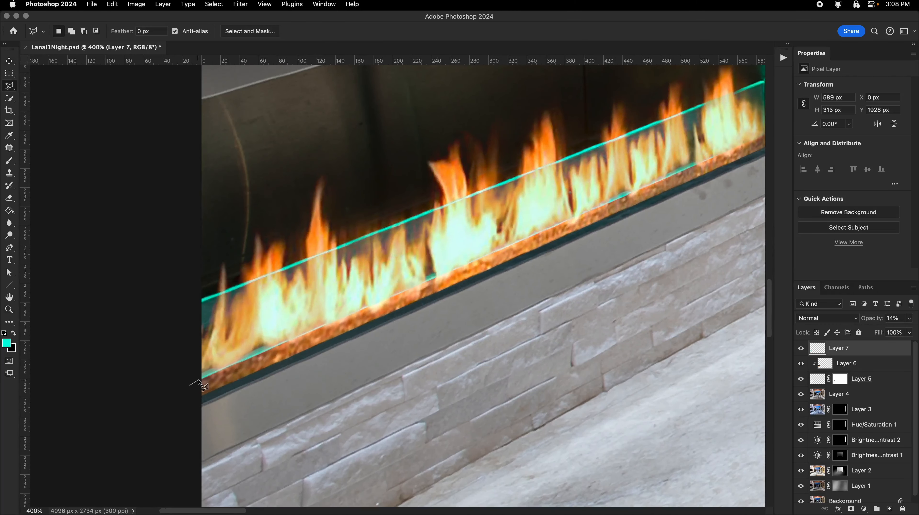
scroll(396, 252, right, 5)
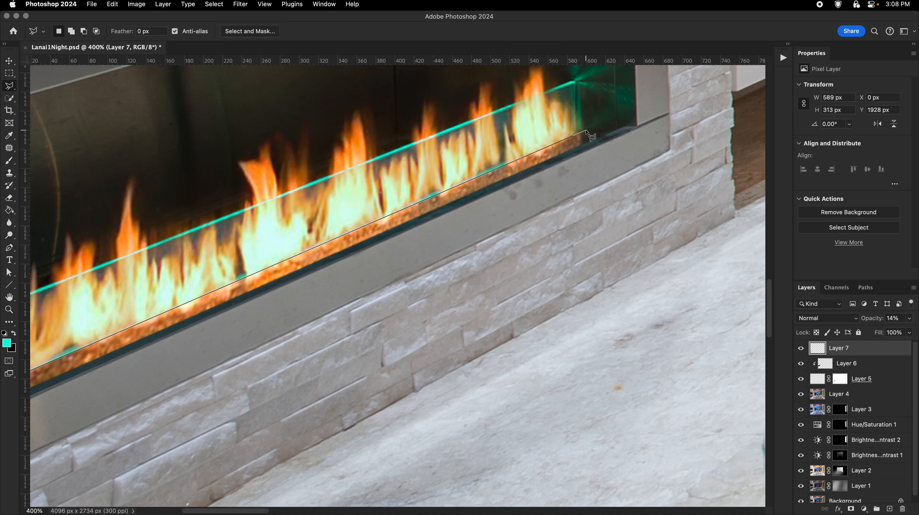
click(626, 159)
double_click(585, 201)
scroll(585, 202, left, 5)
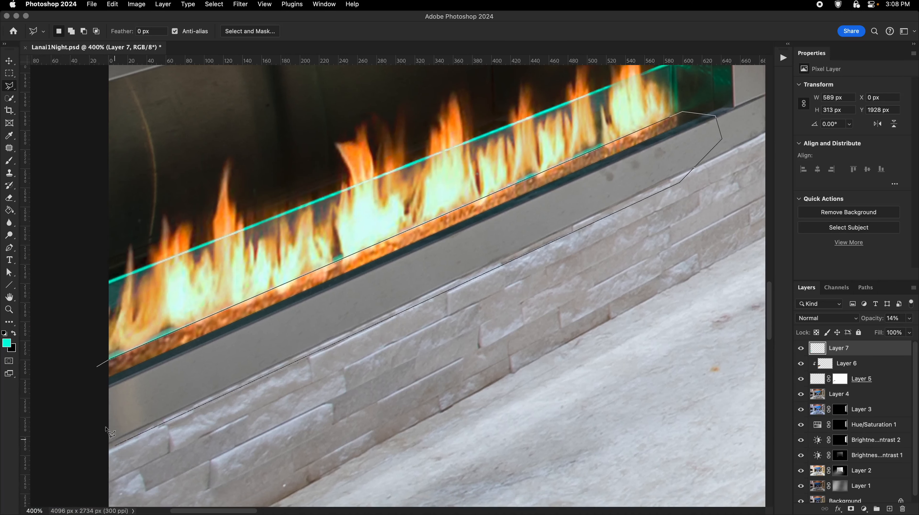
Paint the selected ember strip out on Layer 5's mask with a black brush at 30% opacity, and deselect
key(b)
click(841, 380)
drag(432, 268, 496, 268)
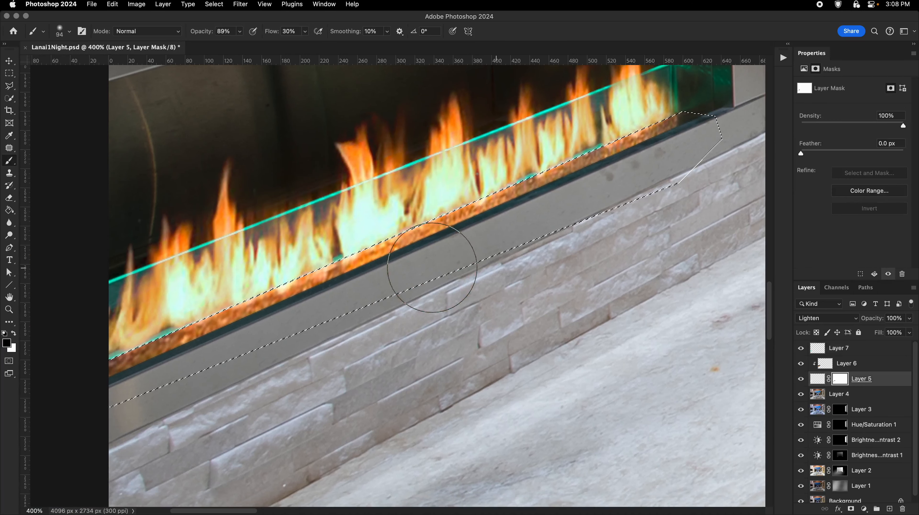
right_click(496, 268)
click(553, 377)
double_click(553, 396)
drag(558, 304, 519, 361)
mouse_move(580, 235)
mouse_down()
mouse_move(599, 235)
mouse_move(224, 372)
mouse_move(359, 307)
mouse_move(482, 267)
mouse_move(654, 180)
mouse_move(447, 272)
mouse_move(187, 364)
mouse_move(544, 242)
mouse_move(624, 195)
mouse_up()
key(super+d)
scroll(624, 195, down, 10)
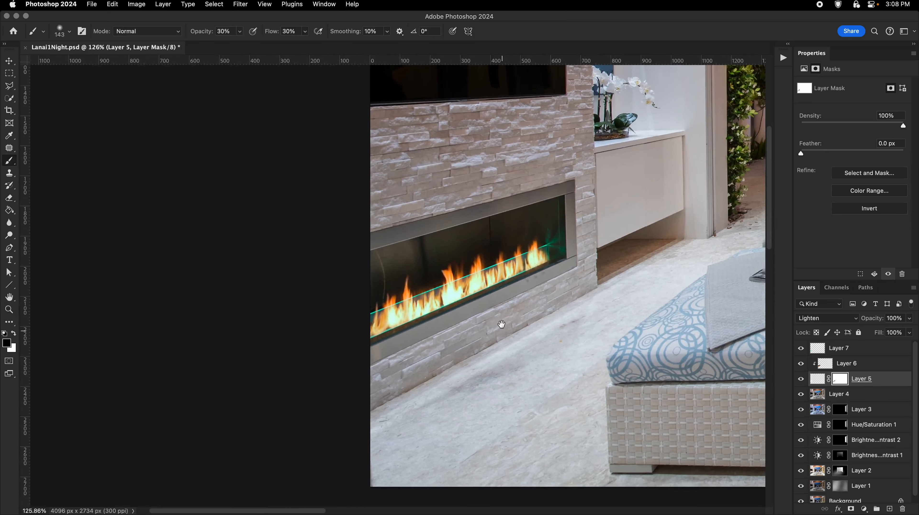
Restore the ember strip selection, paint out the remaining embers on Layer 5's mask and deselect
scroll(529, 327, up, 6)
key(super+z)
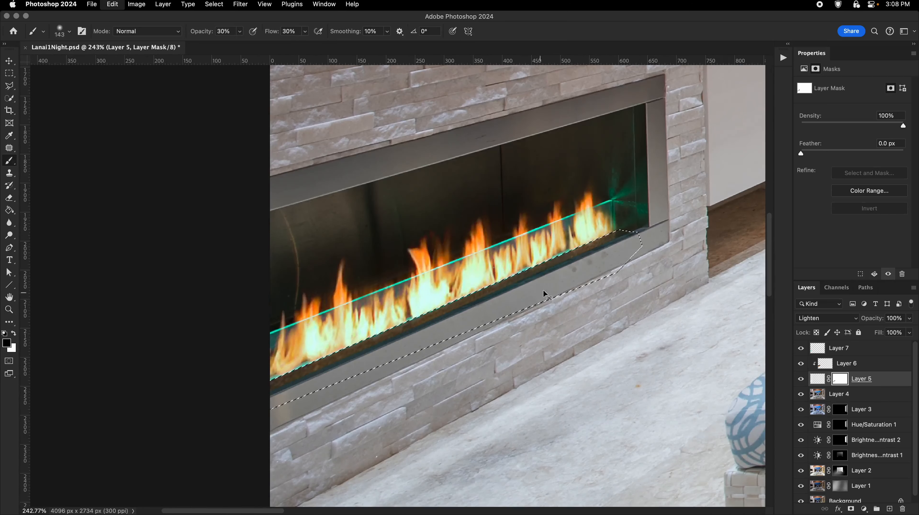
mouse_move(193, 412)
mouse_down()
mouse_move(225, 392)
mouse_move(392, 349)
mouse_move(633, 249)
mouse_up()
key(super+d)
Examine the flames up close, comparing them with Layer 6 and the green tint on Layer 7 hidden and shown
mouse_move(585, 332)
mouse_down()
mouse_move(513, 347)
mouse_move(442, 340)
mouse_up()
drag(463, 343, 436, 334)
drag(388, 325, 398, 296)
drag(399, 296, 406, 297)
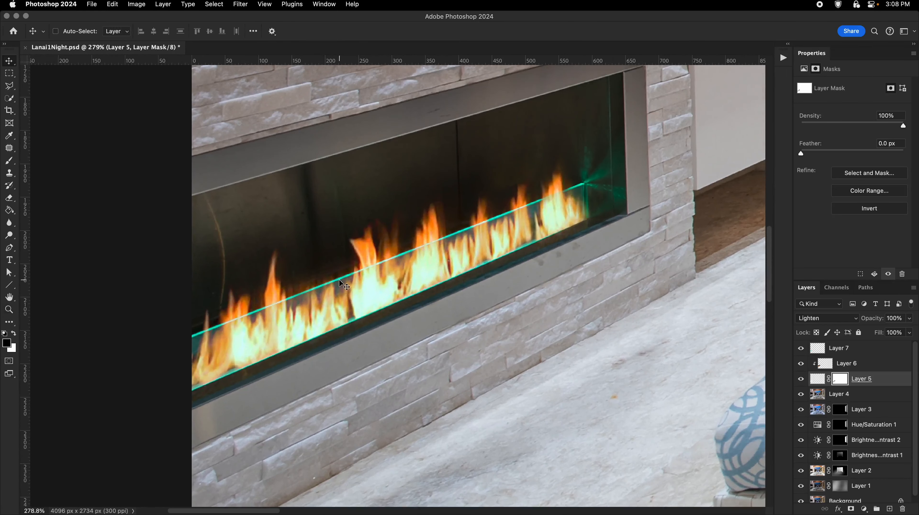
drag(339, 281, 335, 288)
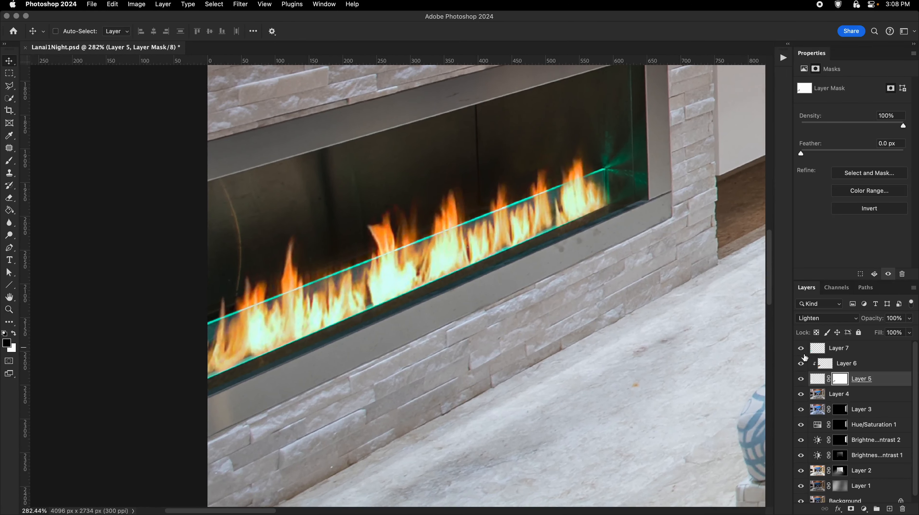
click(801, 364)
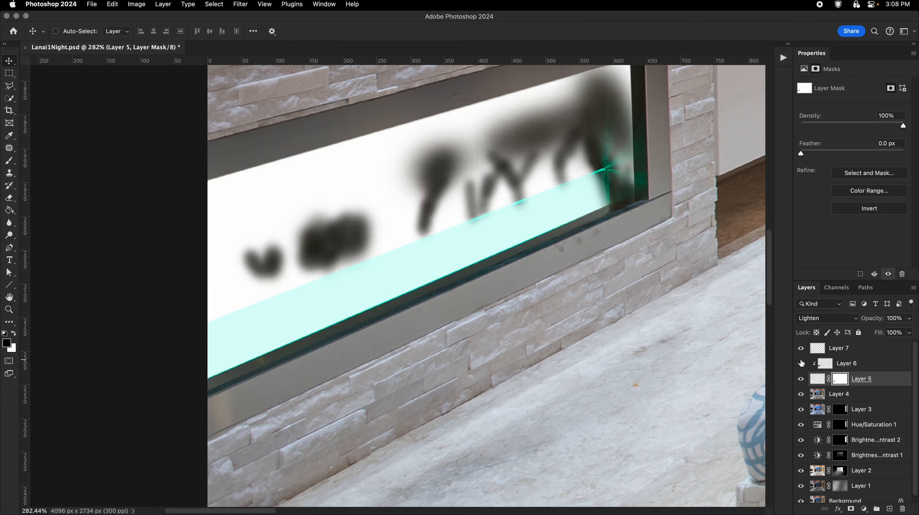
click(801, 363)
click(838, 347)
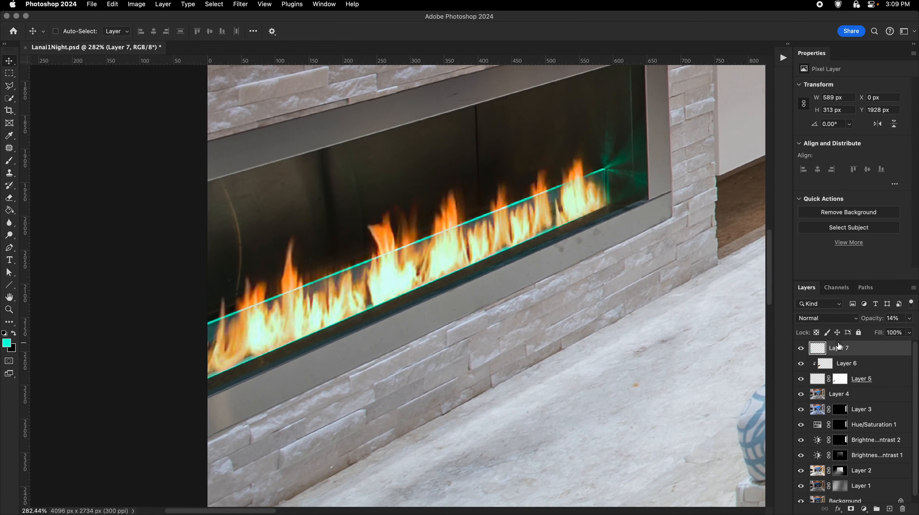
scroll(489, 213, up, 3)
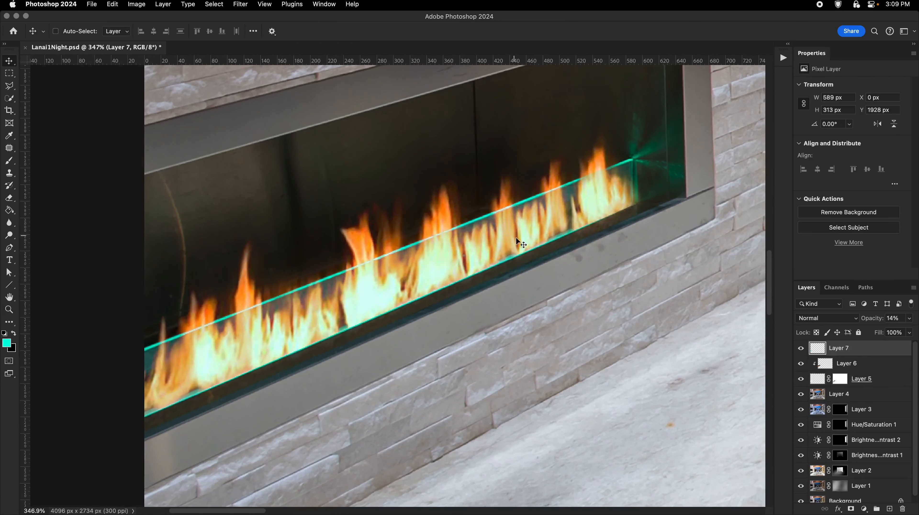
alt+click(800, 348)
alt+click(801, 349)
Try Layer 7's green glass tint at 25% opacity and check the fireplace against the surrounding room
click(909, 318)
mouse_move(872, 331)
mouse_down()
mouse_move(891, 332)
mouse_move(868, 330)
mouse_move(879, 329)
mouse_up()
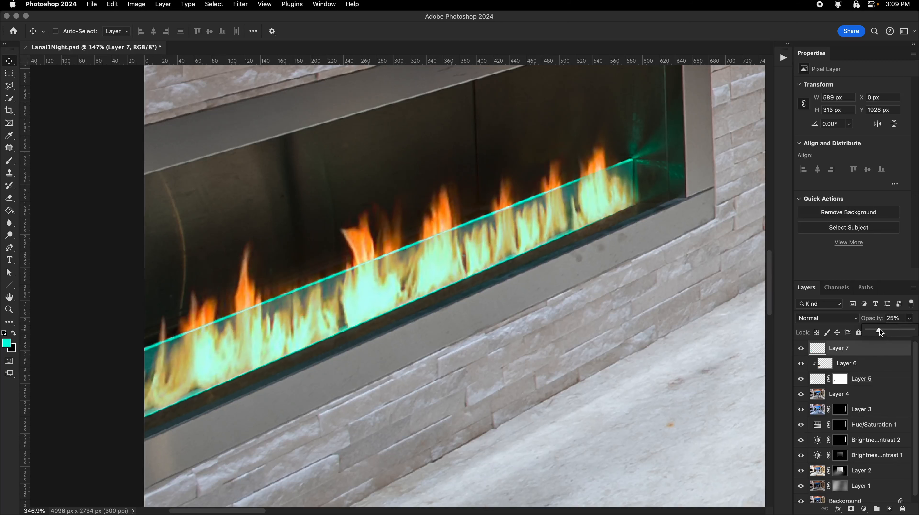
key(z)
drag(493, 256, 430, 261)
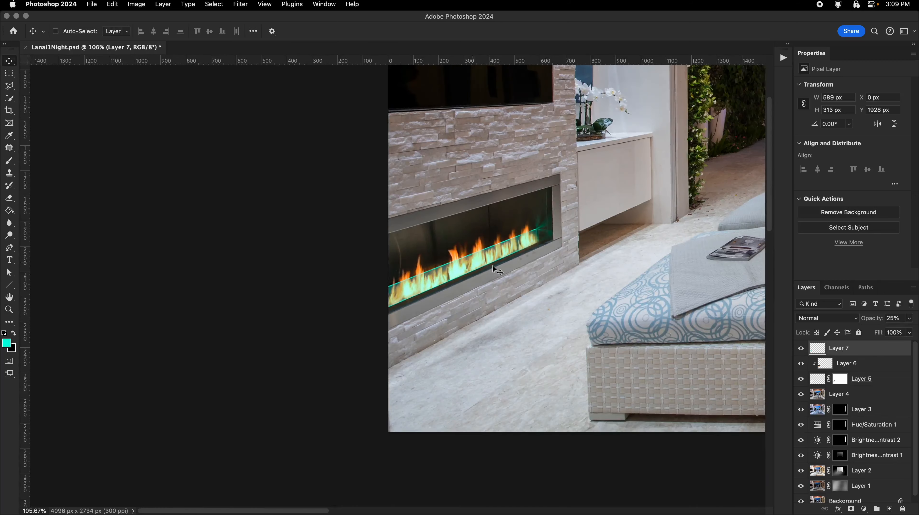
drag(563, 280, 499, 295)
drag(438, 283, 422, 300)
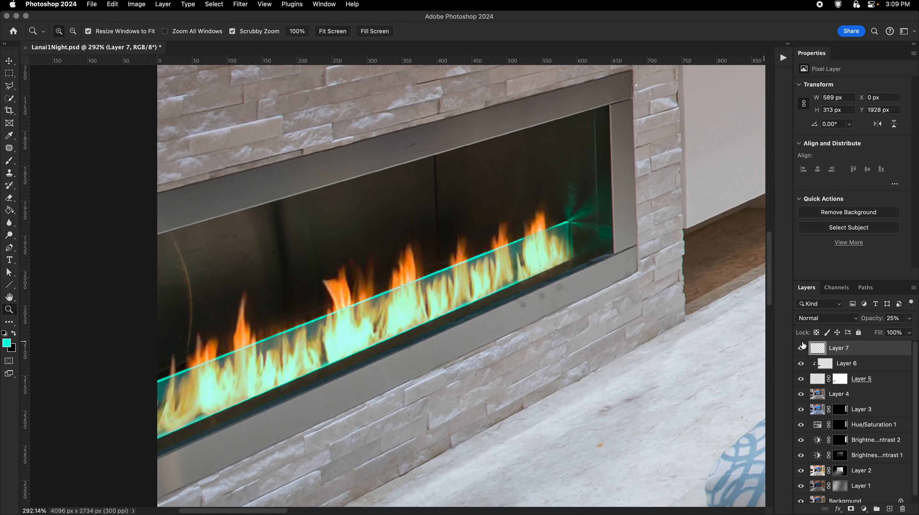
Set Layer 7's opacity to 17% and check the glass tint in the whole image and up close
click(909, 319)
drag(876, 330, 875, 330)
drag(557, 331, 480, 342)
key(super+0)
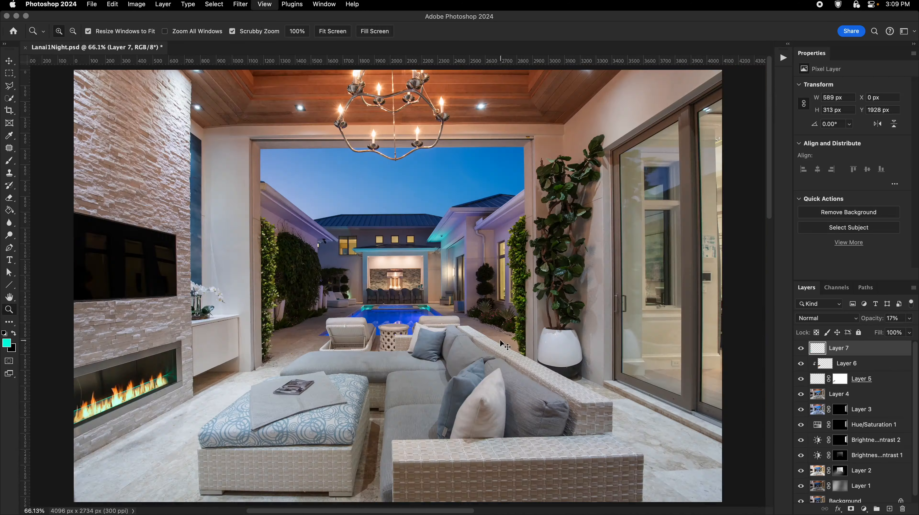
drag(105, 399, 233, 398)
drag(233, 398, 396, 322)
key(v)
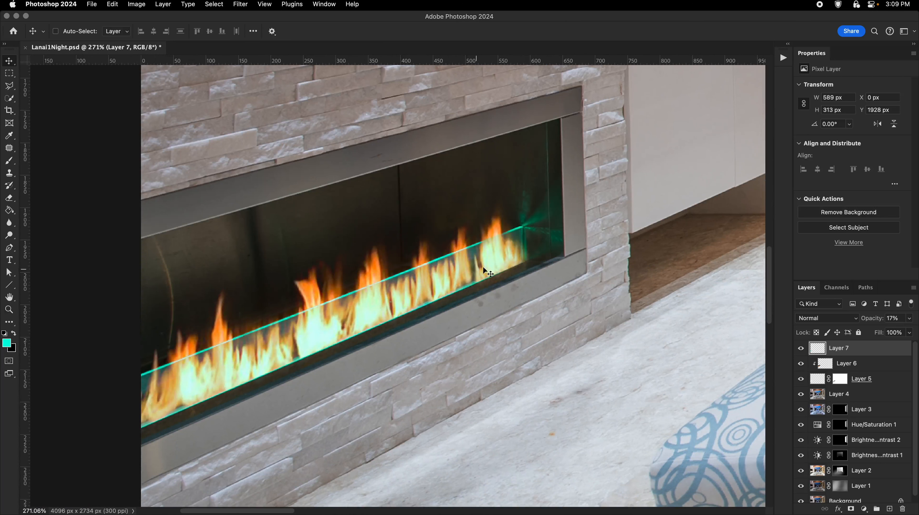
scroll(437, 290, down, 2)
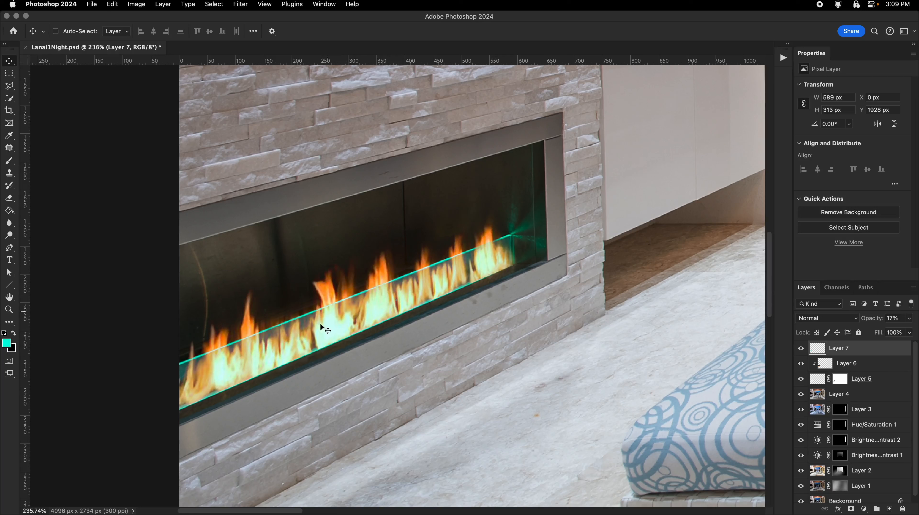
Add a Hue/Saturation adjustment layer above Layer 7 with its hue at -22
click(863, 509)
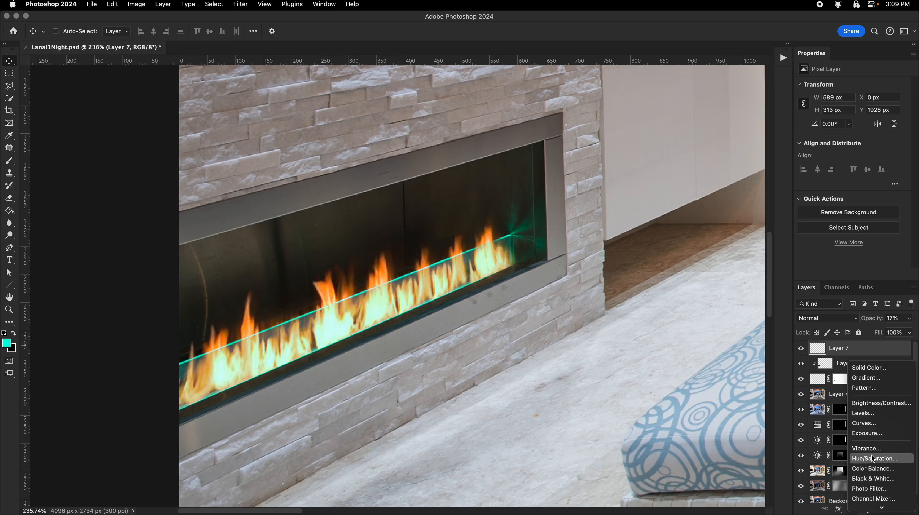
click(871, 456)
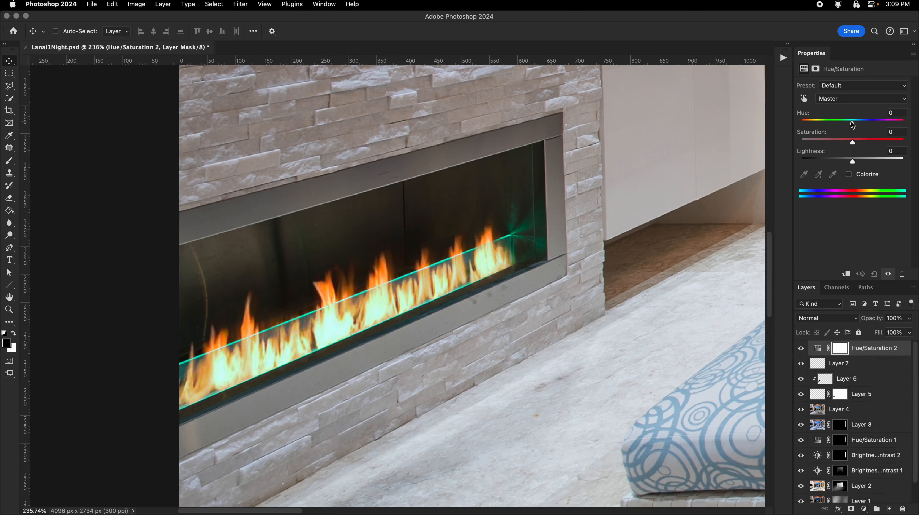
drag(852, 124, 842, 123)
Fill the new Hue/Saturation layer's mask with black and move the adjustment below Layer 7
key(g)
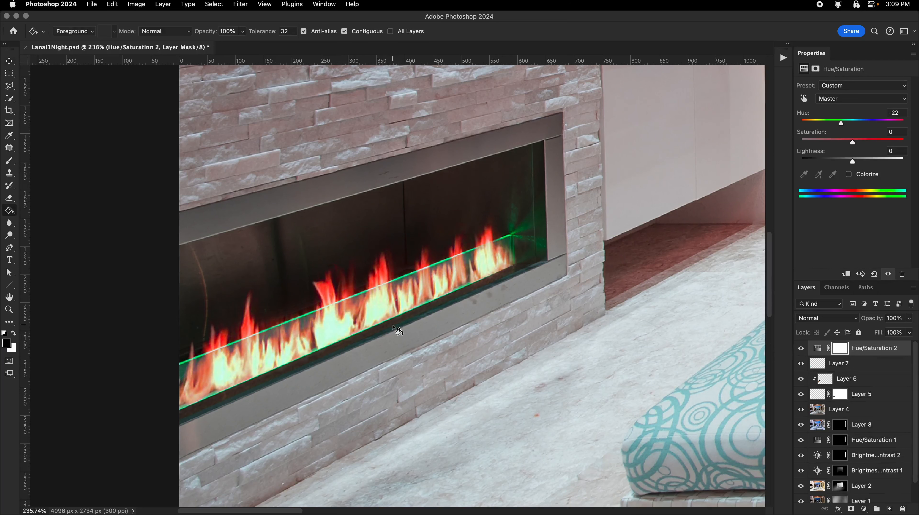
key(x)
key(b)
key(g)
key(x)
click(387, 329)
key(b)
drag(390, 326, 327, 332)
drag(328, 332, 339, 328)
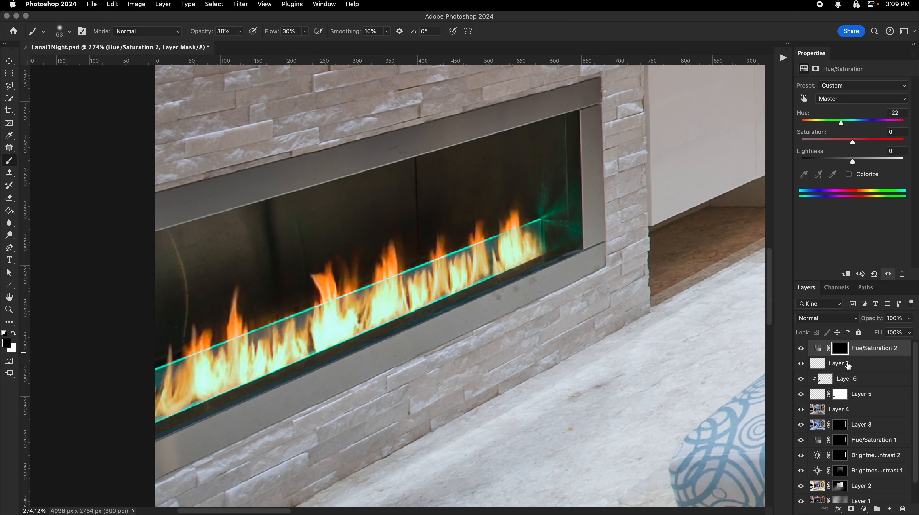
drag(863, 356, 861, 368)
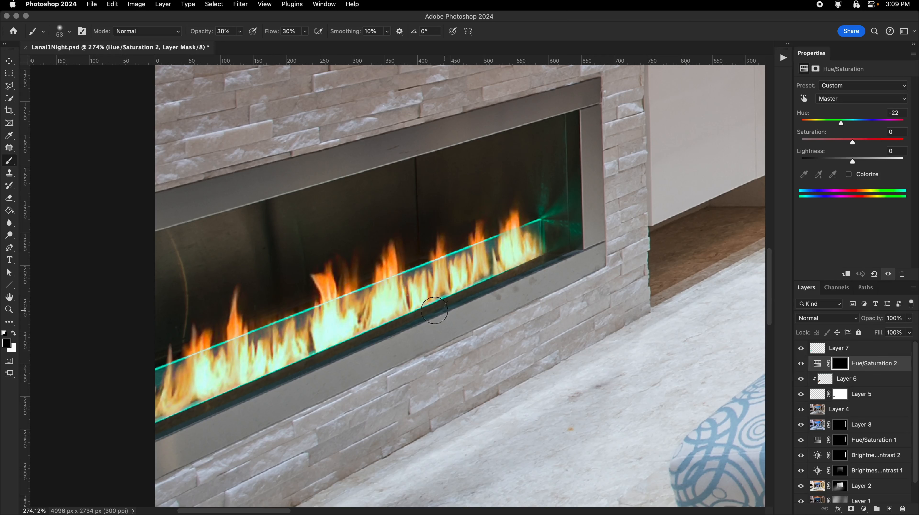
Paint white over the flames in the Hue/Saturation 2 mask with a brush at 30% opacity
drag(434, 310, 463, 309)
key(x)
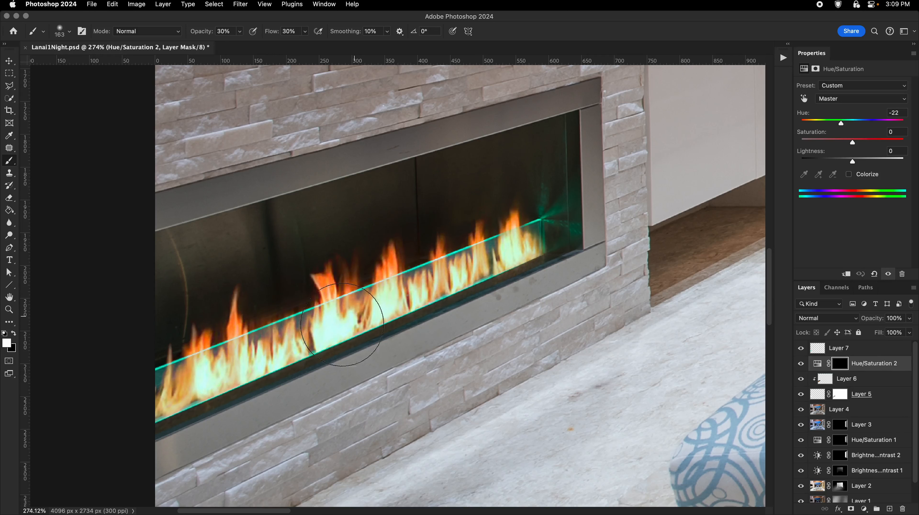
key(super+z)
drag(385, 359, 379, 359)
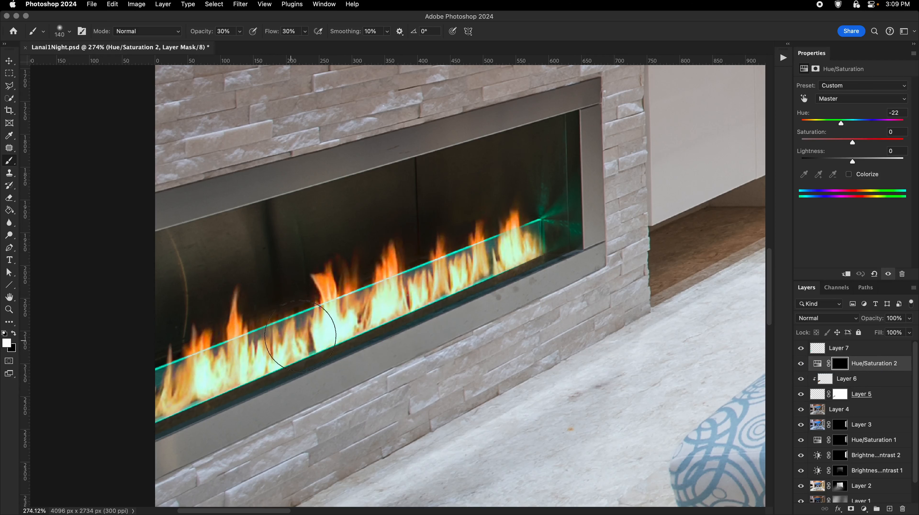
mouse_move(199, 368)
mouse_down()
mouse_move(317, 294)
mouse_move(470, 237)
mouse_up()
drag(429, 255, 416, 256)
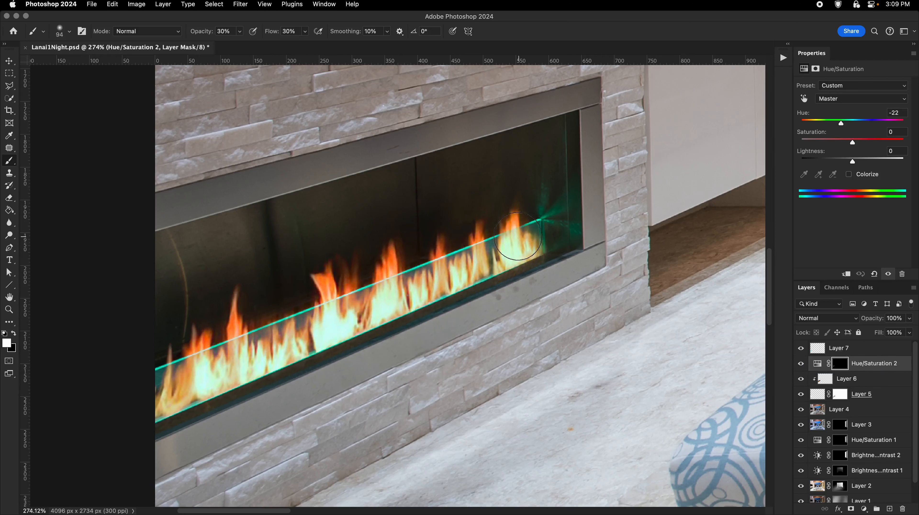
Try Layer 7's green glass tint at 23% opacity and inspect the flames up close
key(z)
drag(321, 378, 277, 375)
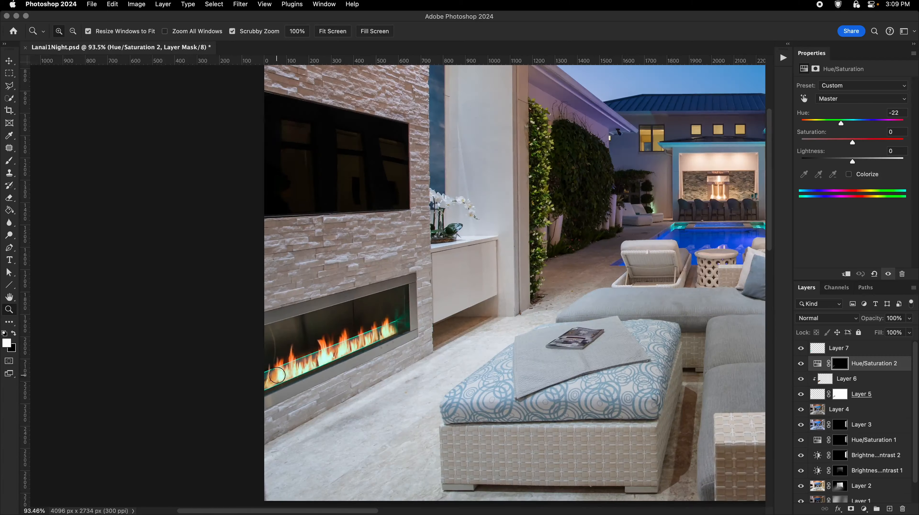
key(super+space)
drag(401, 368, 391, 369)
key(super+space)
drag(342, 346, 374, 346)
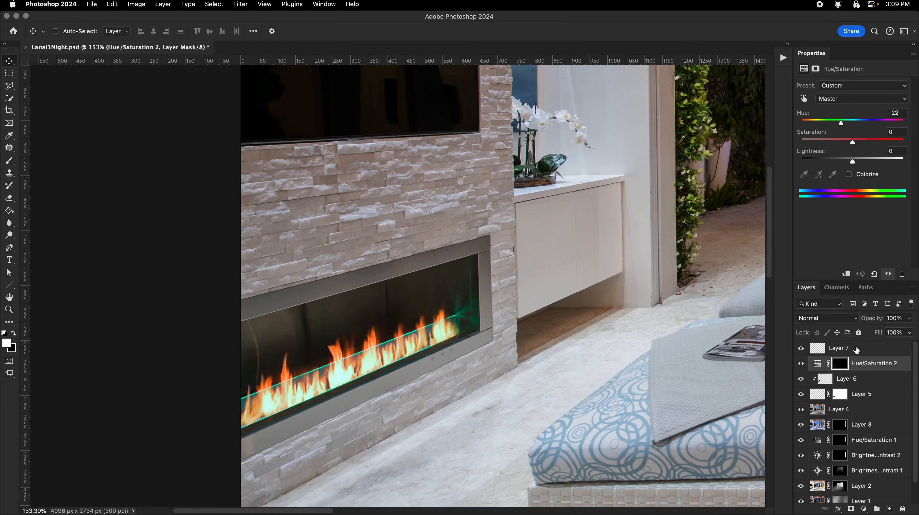
click(857, 350)
drag(909, 319, 891, 332)
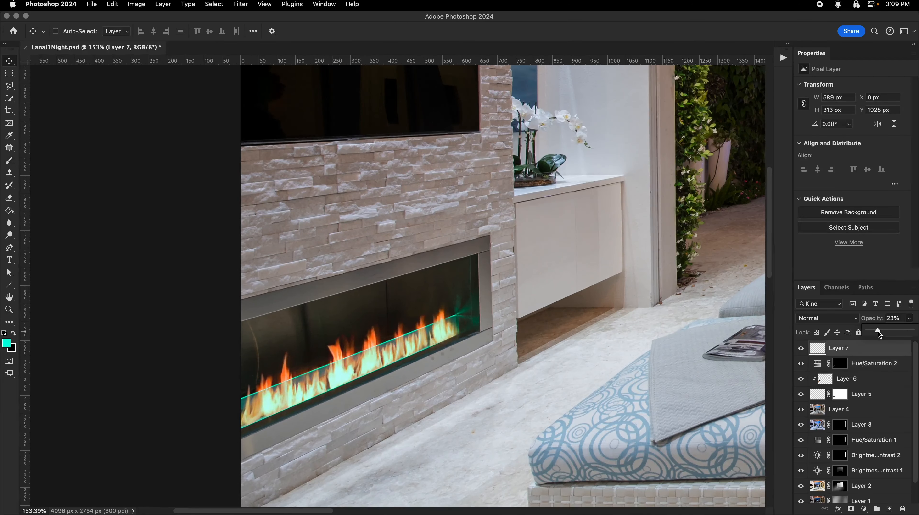
key(space)
drag(388, 355, 397, 311)
key(super+space)
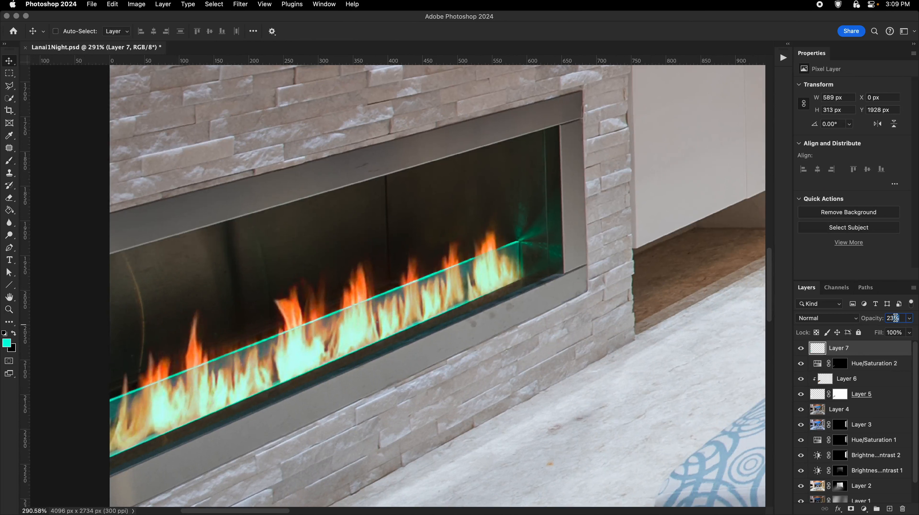
Set Layer 7's opacity to 18% and check the glass tint in the whole image
text(0)
text(18)
key(space)
drag(443, 328, 296, 305)
key(super+space)
key(super+space)
scroll(445, 320, right, 3)
key(super+minus)
key(super+minus)
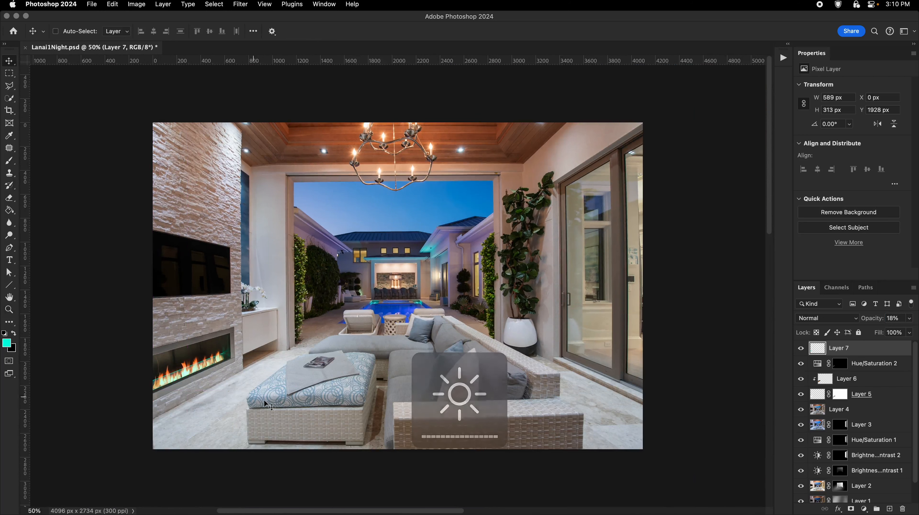
Load the outline of Layer 5's pixels as a selection and add a new layer above Layer 7
key(super+space)
drag(202, 359, 320, 350)
scroll(249, 355, left, 5)
key(super+space)
scroll(321, 353, right, 2)
scroll(320, 353, up, 1)
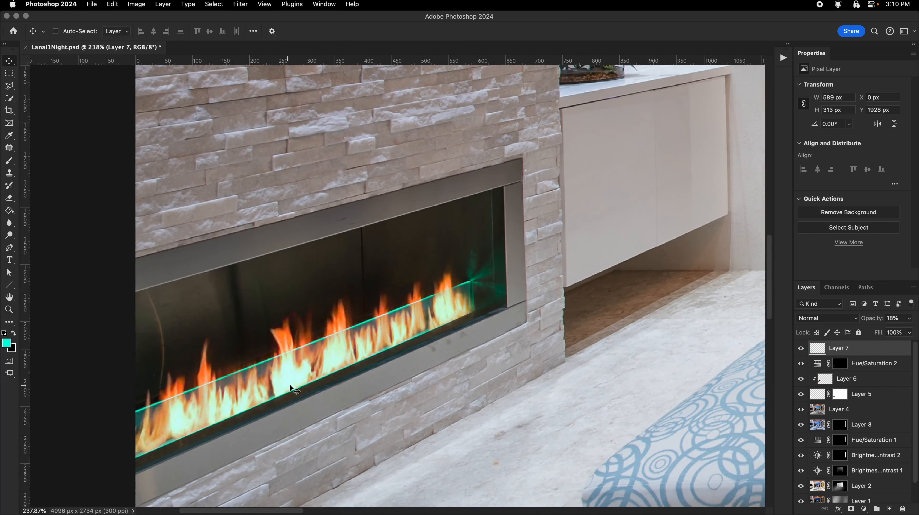
super+click(818, 395)
key(super+shift+alt+n)
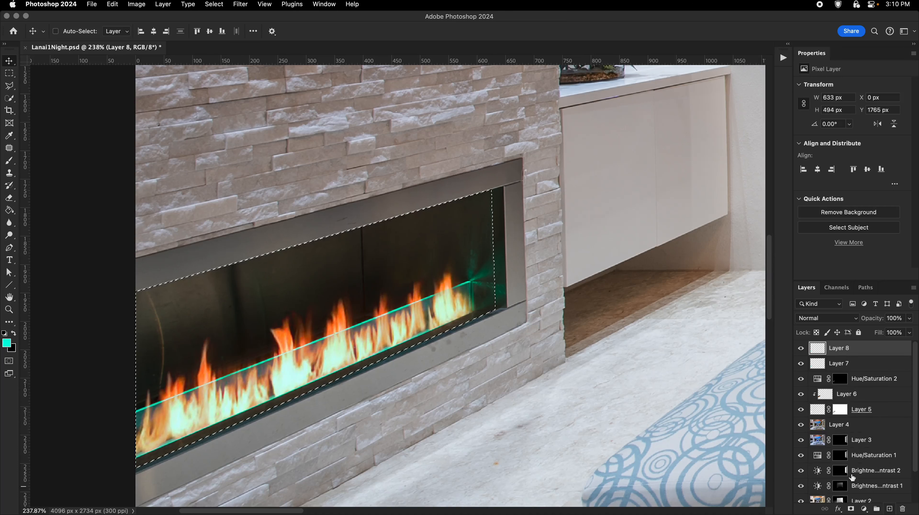
Sample orange from the flames and brush a soft glow over the selected firebox back wall with a large brush at 30% opacity
key(b)
drag(357, 255, 408, 263)
right_click(409, 263)
double_click(493, 384)
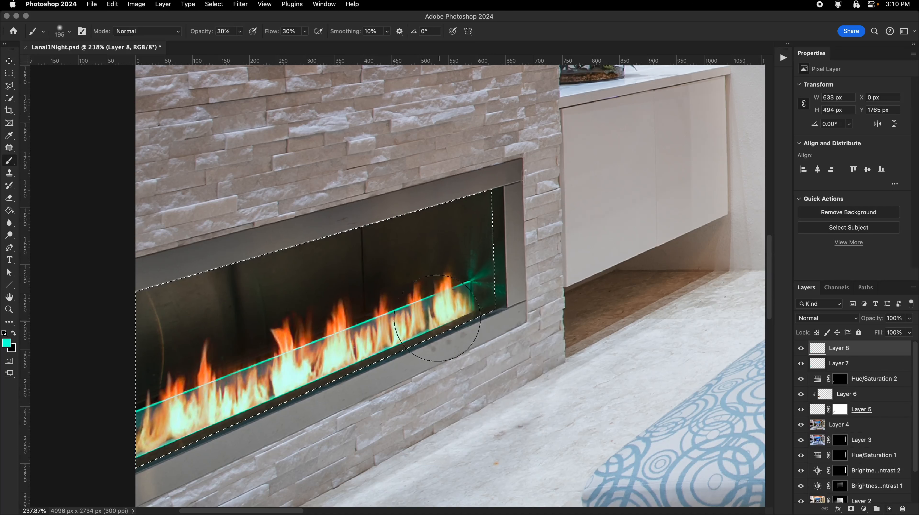
alt+click(414, 296)
drag(333, 330, 340, 324)
drag(338, 324, 362, 322)
drag(391, 281, 414, 277)
drag(439, 187, 122, 314)
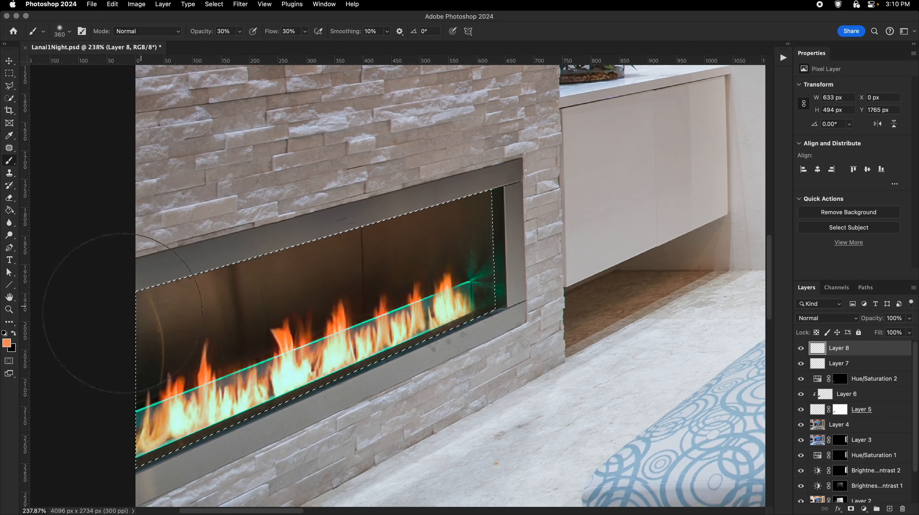
mouse_move(234, 274)
mouse_down()
mouse_move(249, 263)
mouse_move(237, 267)
mouse_up()
mouse_move(130, 287)
mouse_down()
mouse_move(110, 281)
mouse_move(291, 208)
mouse_up()
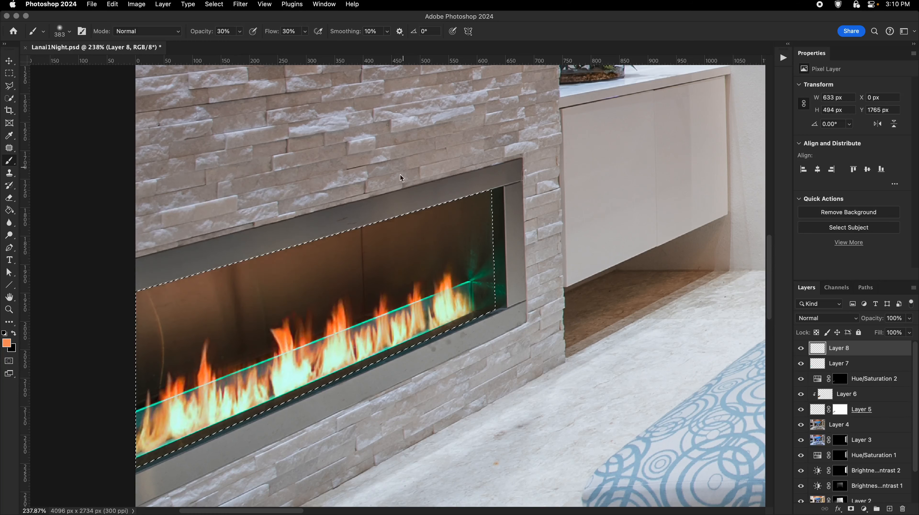
Deselect the firebox and compare the fireplace with and without Layer 8's orange glow
key(super+d)
drag(366, 265, 280, 266)
drag(341, 306, 373, 260)
key(v)
click(801, 349)
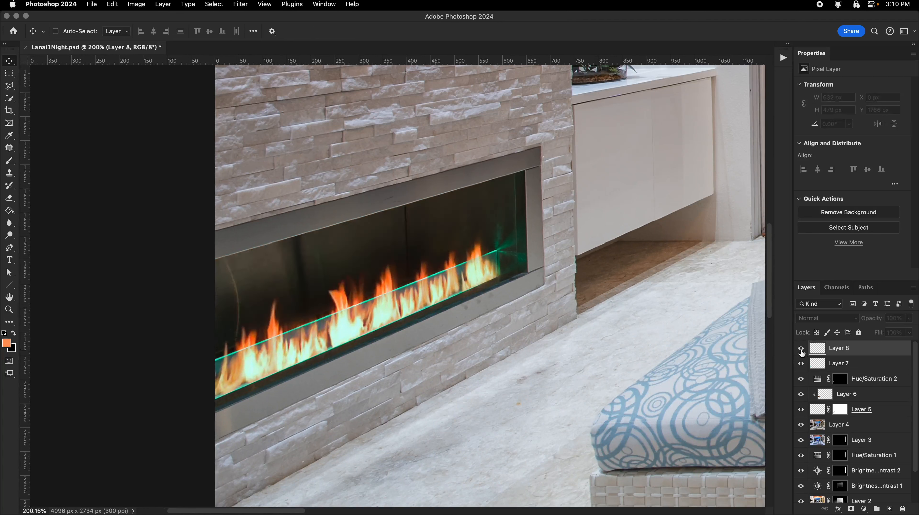
click(800, 349)
Set Layer 8's opacity to 67% and check the glow in the whole image
click(911, 319)
drag(859, 330, 877, 329)
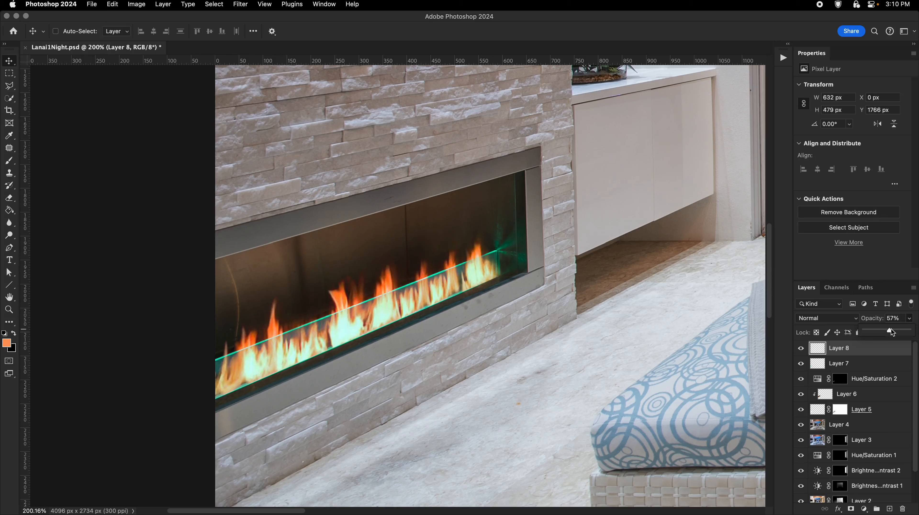
drag(893, 330, 894, 329)
drag(510, 295, 302, 324)
key(v)
key(z)
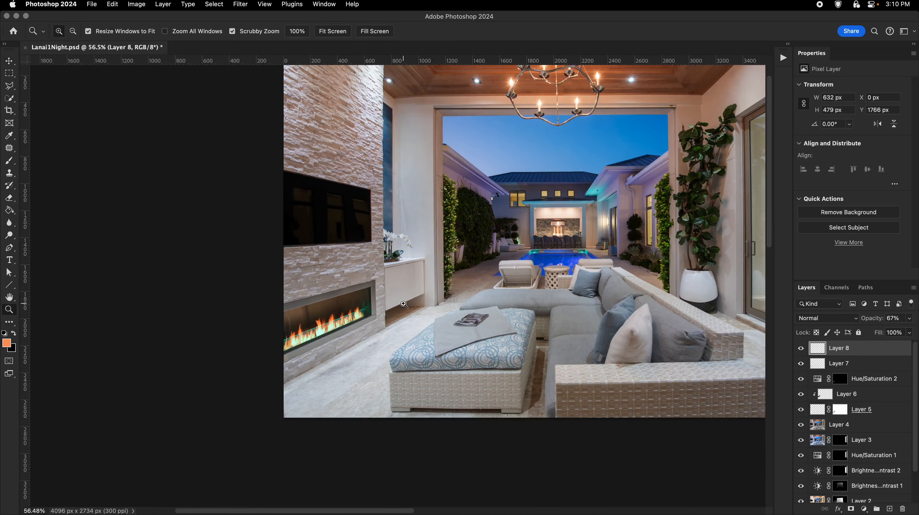
key(super+0)
key(super+minus)
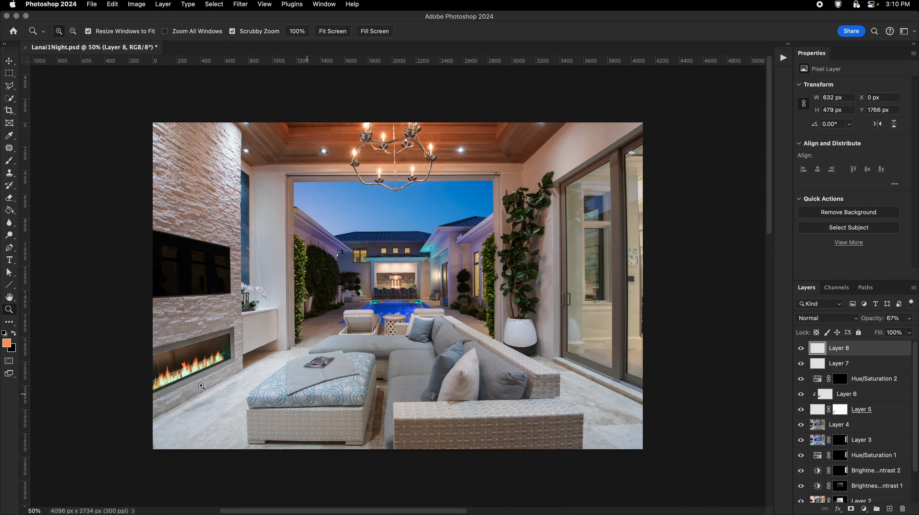
Inspect the fireplace up close and compare it with and without Layer 7's tint and Layer 6
drag(202, 386, 259, 338)
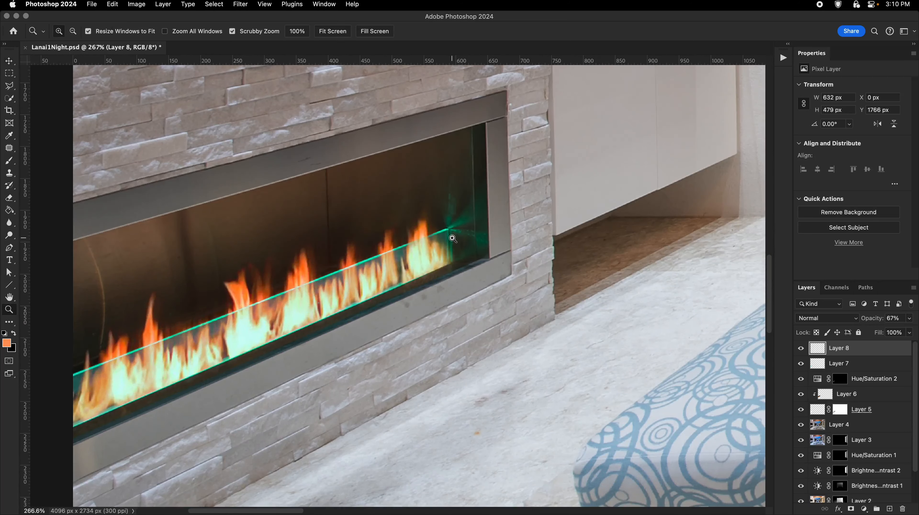
key(super+space)
drag(448, 222, 478, 185)
key(super+space)
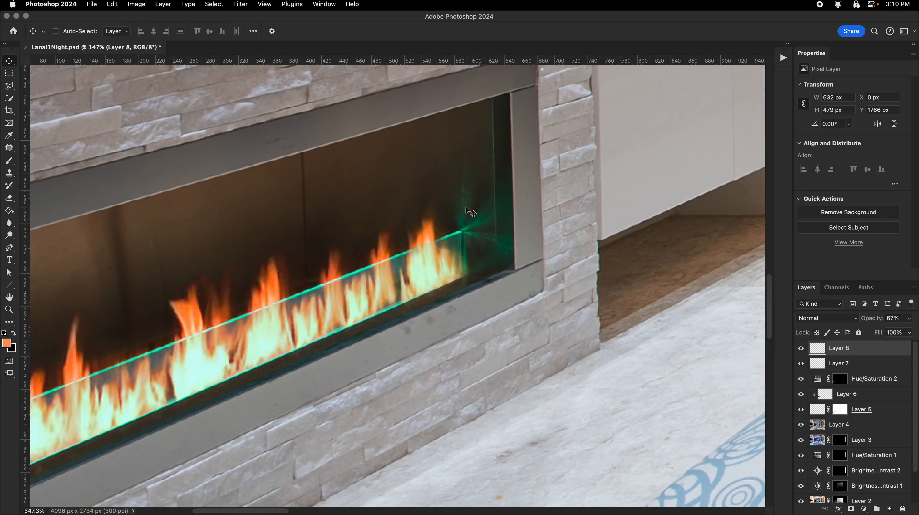
key(super+space)
drag(465, 298, 453, 299)
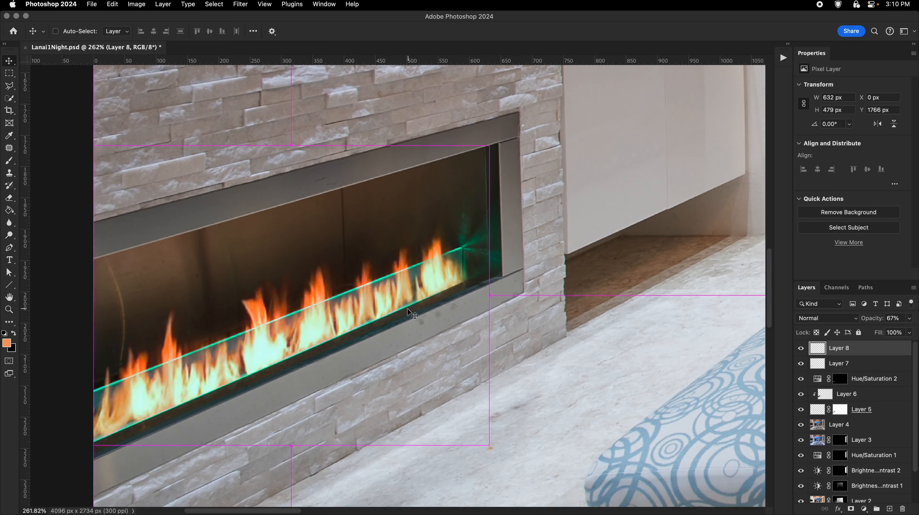
click(800, 364)
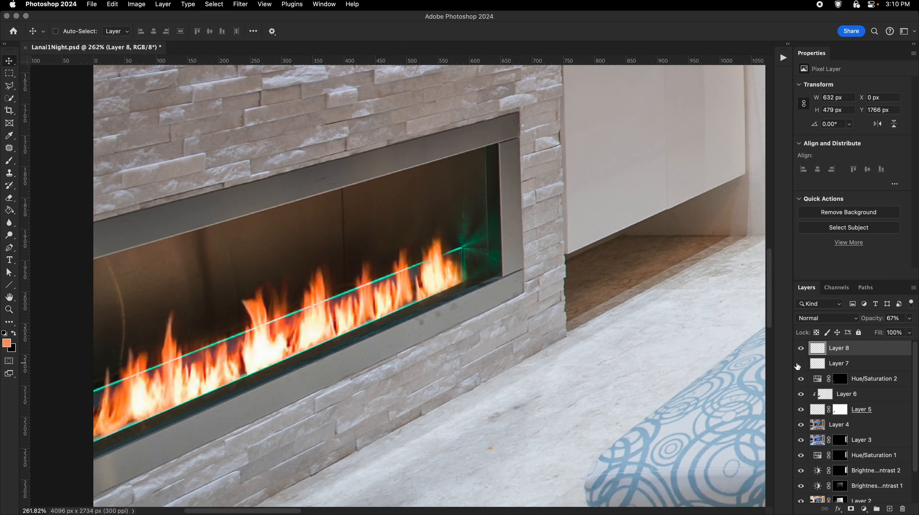
click(800, 363)
click(800, 393)
click(800, 394)
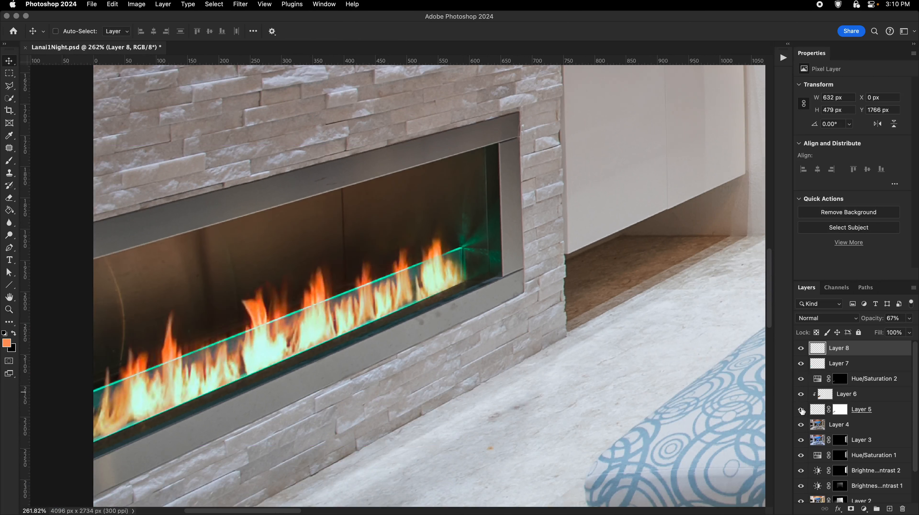
Compare the image with and without Layer 5's flames and Layer 8's glow, up close and as a whole
click(800, 409)
click(801, 410)
click(801, 409)
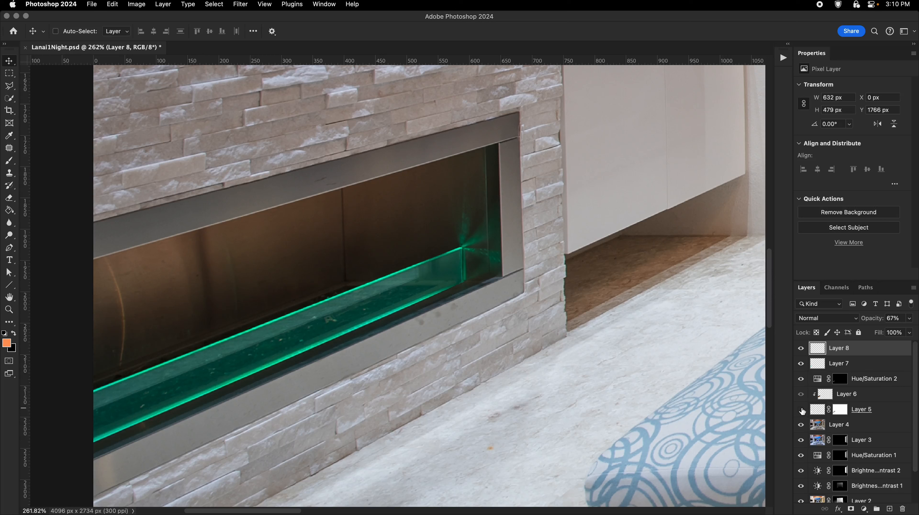
click(801, 410)
click(801, 410)
click(801, 410)
drag(631, 321, 577, 321)
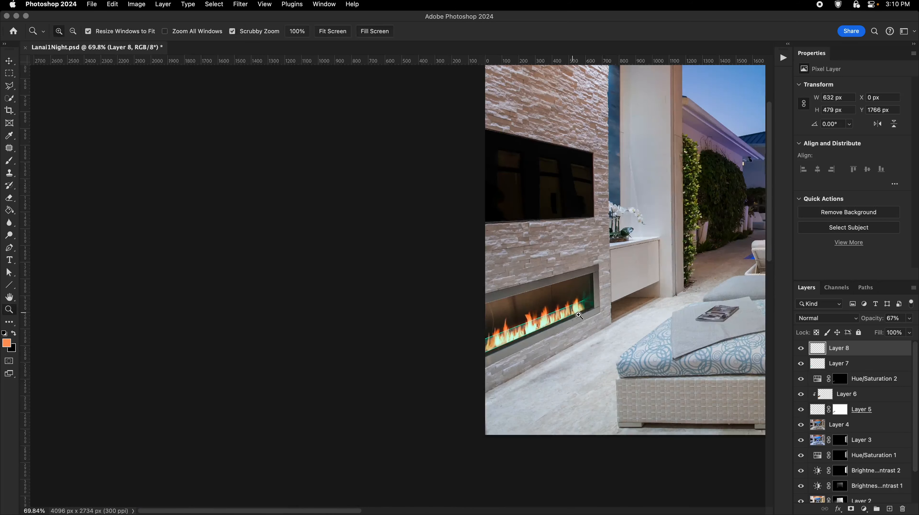
drag(666, 316, 522, 320)
key(super+0)
key(super+minus)
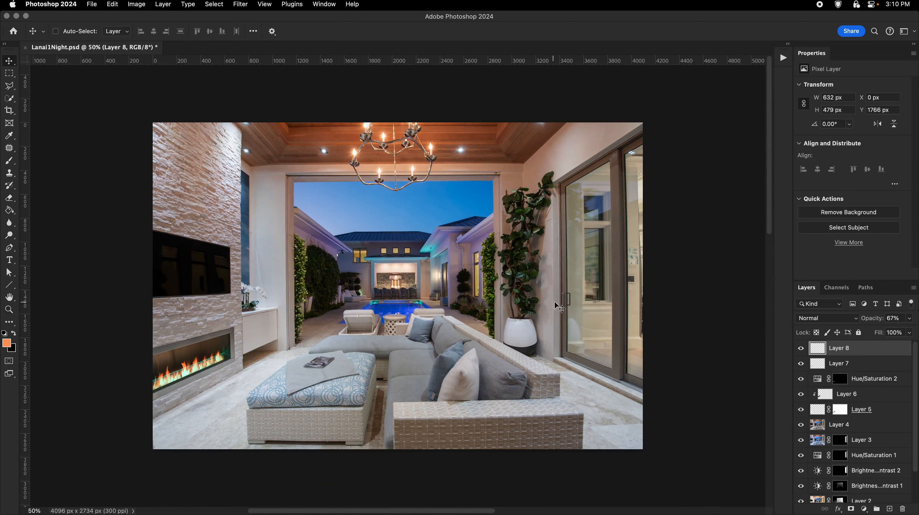
key(F2)
click(801, 350)
click(801, 351)
Merge all visible layers into a new layer on top, ready for retouching the beam edge behind the chandelier
key(z)
drag(359, 173, 358, 220)
drag(321, 191, 338, 195)
key(l)
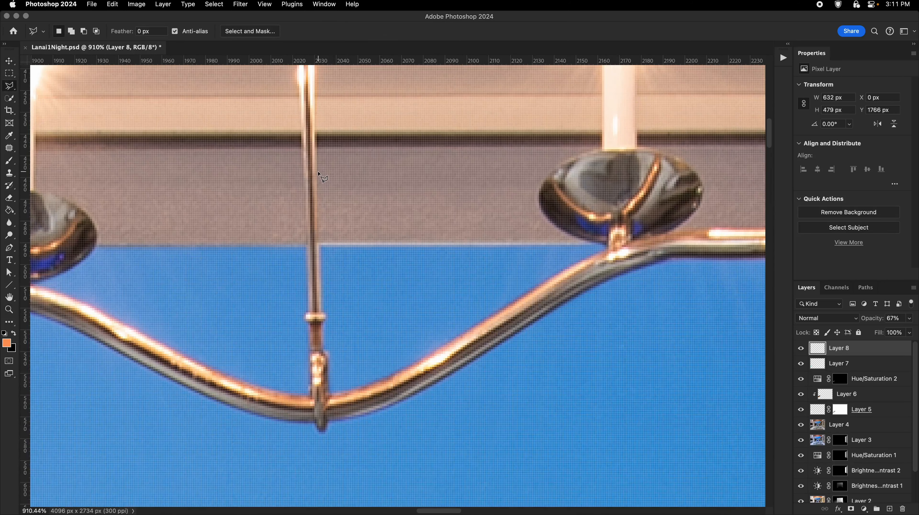
key(super+alt+shift+e)
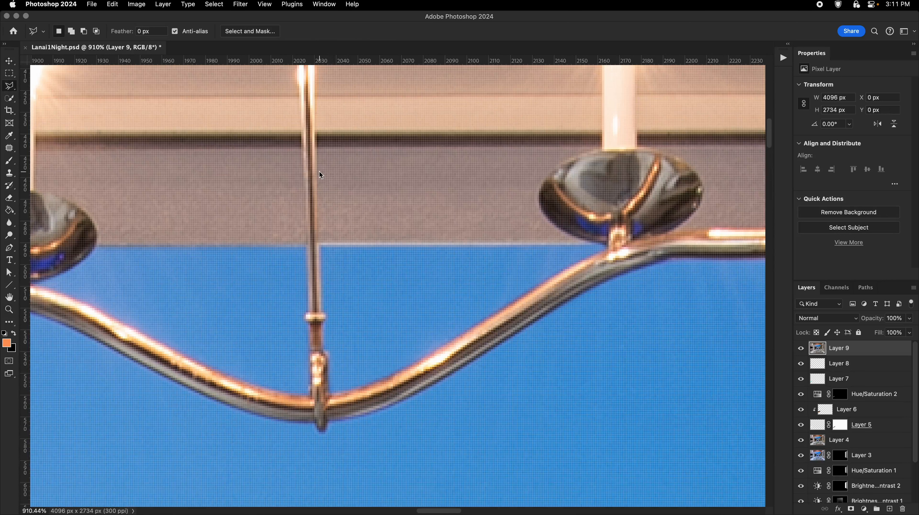
Copy the beam strip between the chandelier rod and candle cup to a new layer and stretch it down to 30 px high
click(536, 194)
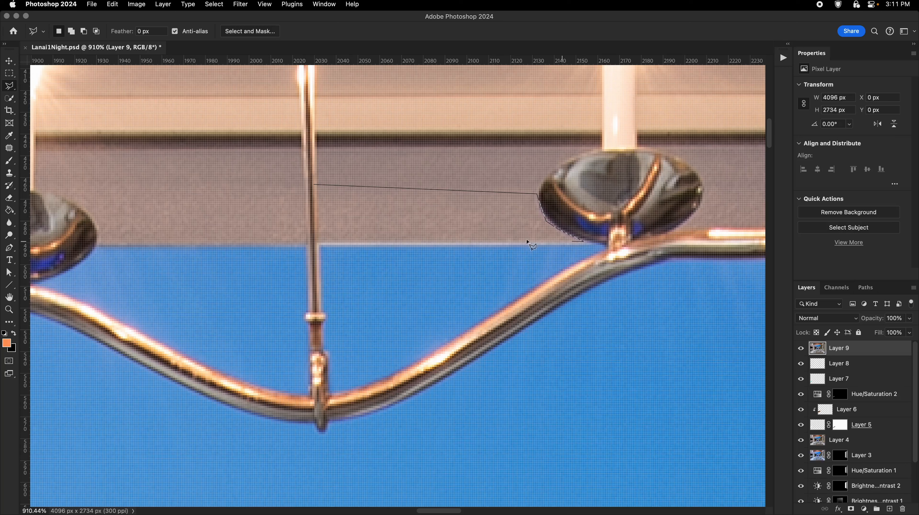
double_click(319, 245)
key(super+j)
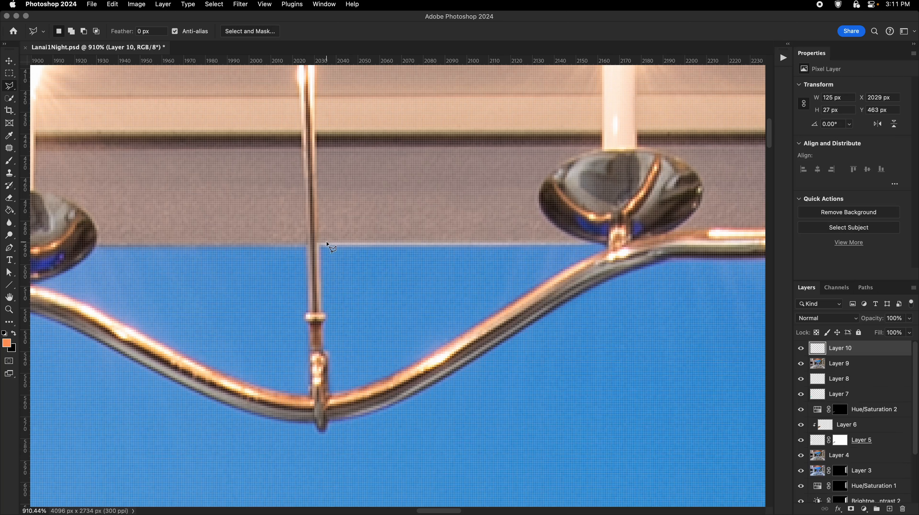
key(super+t)
drag(450, 249, 450, 255)
key(Return)
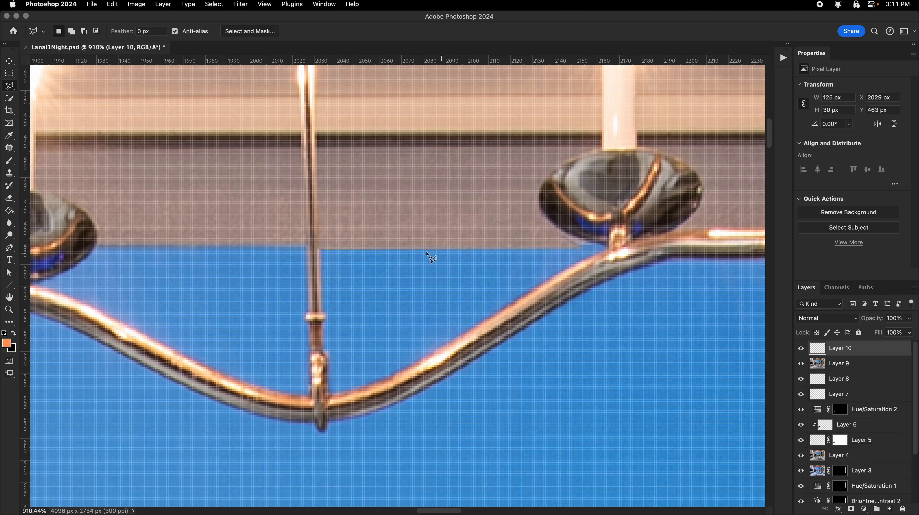
Select the part of Layer 10's strip that overhangs the sky with the Polygonal Lasso and delete it
click(100, 245)
click(654, 245)
double_click(109, 309)
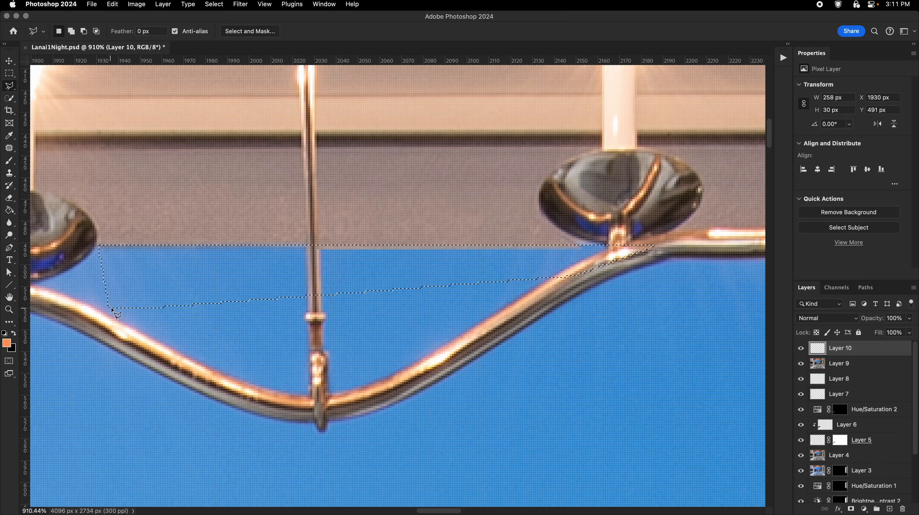
key(Delete)
key(super+d)
Compare the beam edge behind the chandelier with and without Layer 10
drag(418, 256, 299, 262)
drag(505, 271, 447, 276)
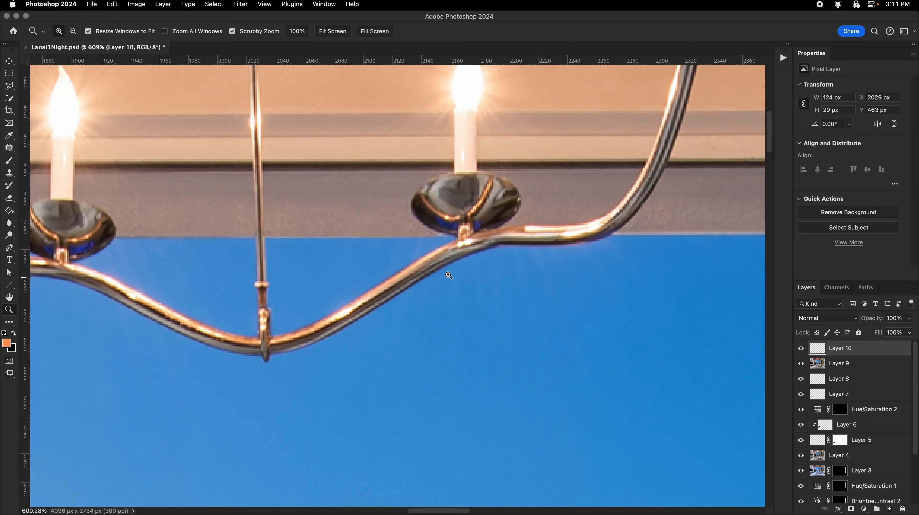
key(v)
click(800, 348)
click(800, 348)
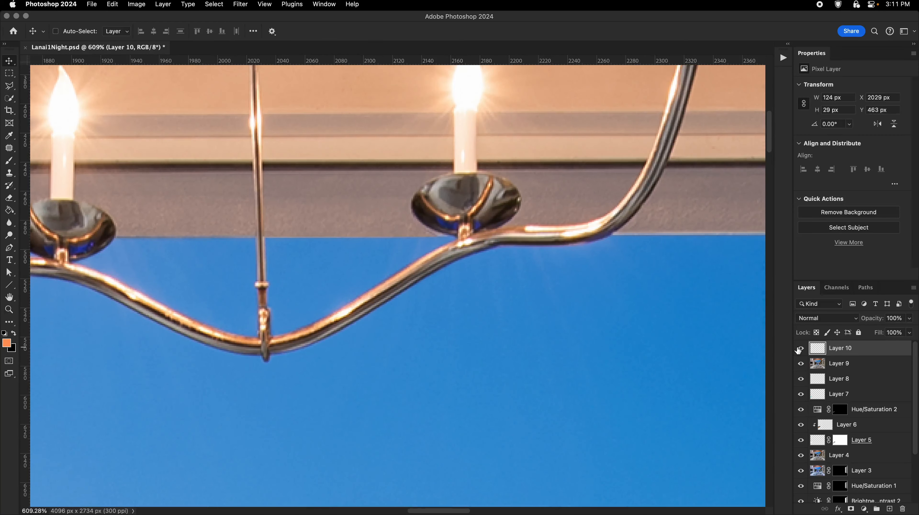
click(800, 348)
click(800, 348)
Stretch Layer 10's beam strip to 136 px wide toward the candle cup
drag(430, 205, 473, 238)
key(super+t)
key(Return)
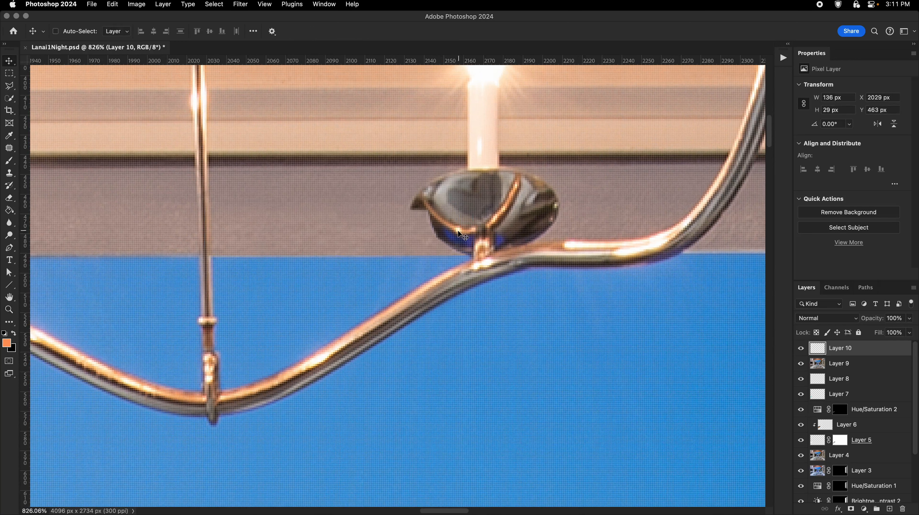
click(863, 289)
click(843, 311)
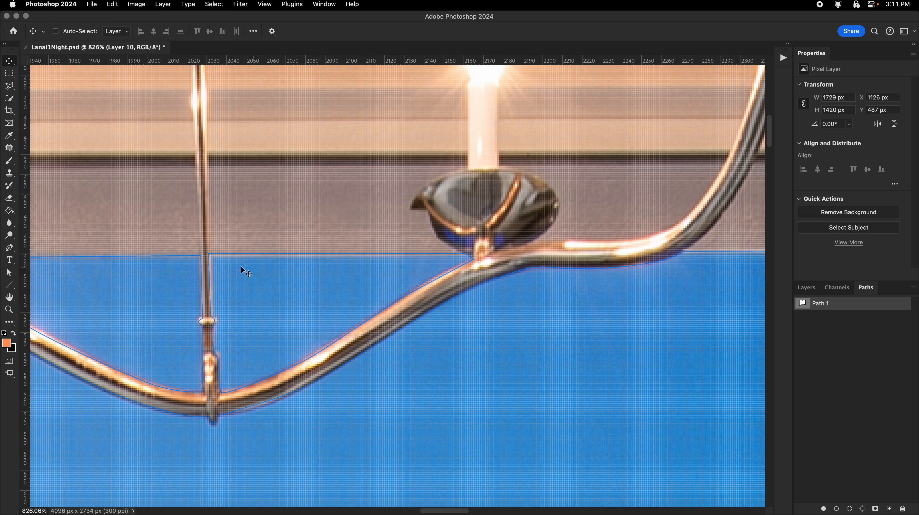
click(800, 362)
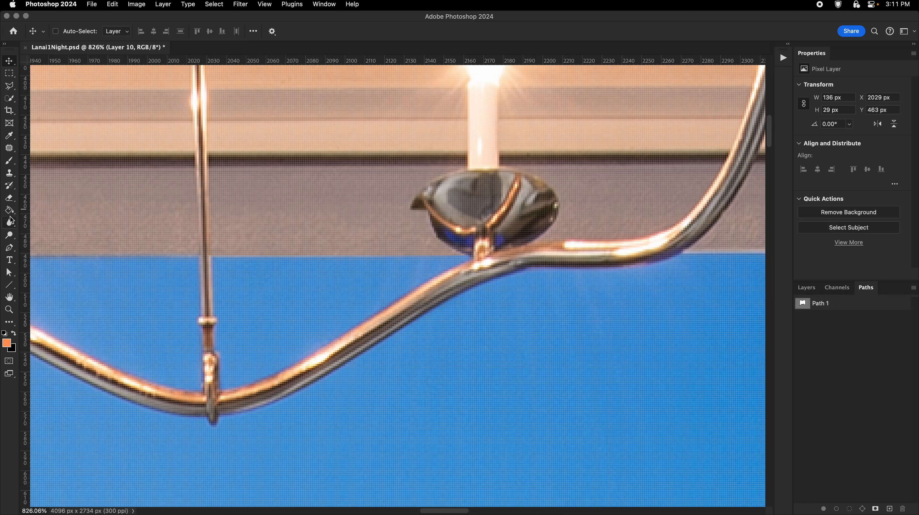
Erase the parts of Layer 10's strip that overlap the candle cup, leaving the layer's opacity at 100%
click(10, 197)
click(798, 289)
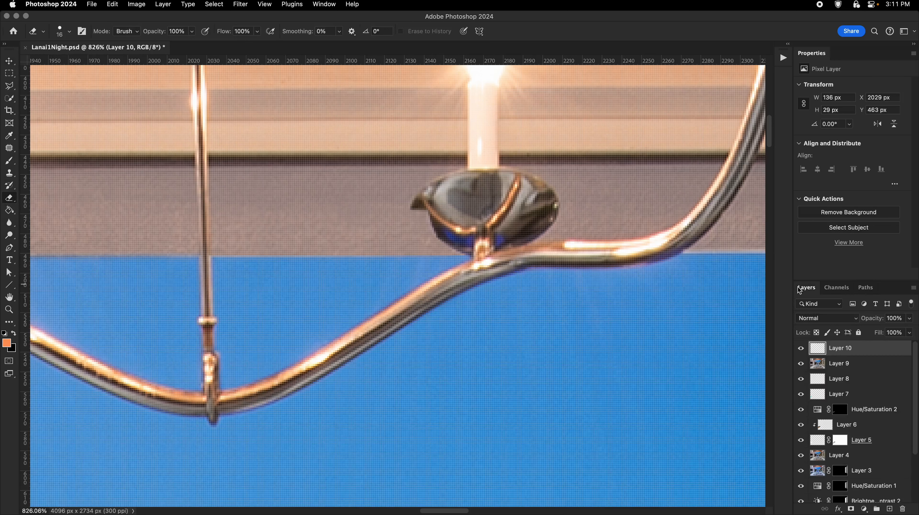
drag(438, 227, 470, 232)
click(909, 318)
drag(908, 330, 896, 329)
click(492, 237)
key([)
drag(461, 219, 444, 209)
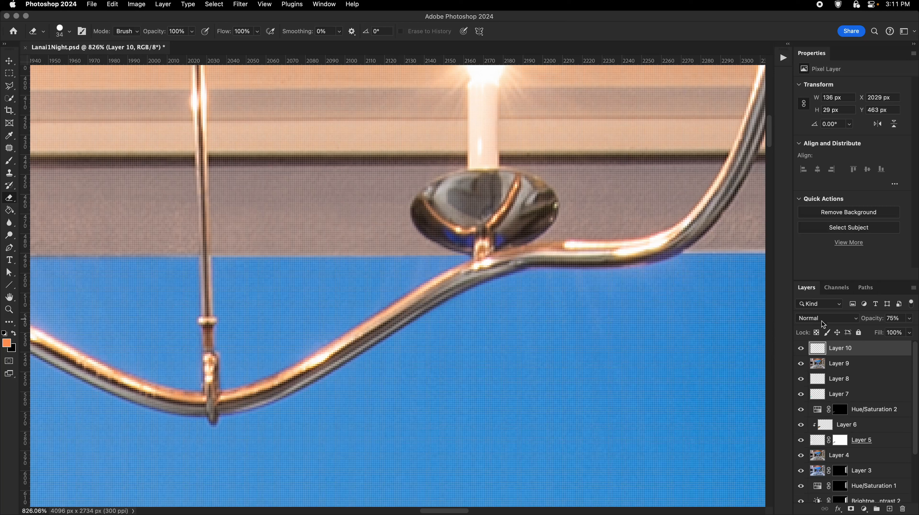
click(910, 320)
drag(898, 330, 911, 330)
Stamp all visible layers into a new layer at the top of the stack
drag(470, 276, 413, 279)
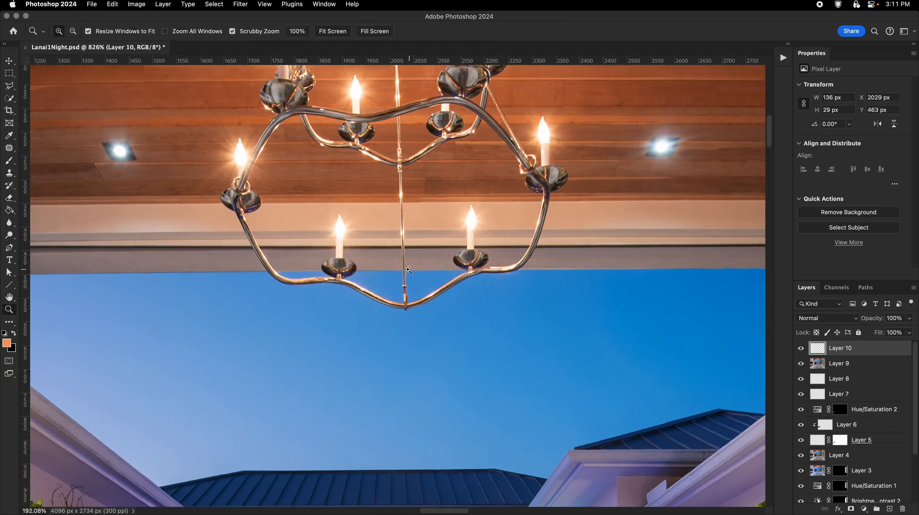
mouse_move(472, 294)
mouse_down()
mouse_move(423, 287)
mouse_move(435, 291)
mouse_move(428, 240)
mouse_move(465, 243)
mouse_up()
key(v)
scroll(419, 237, up, 3)
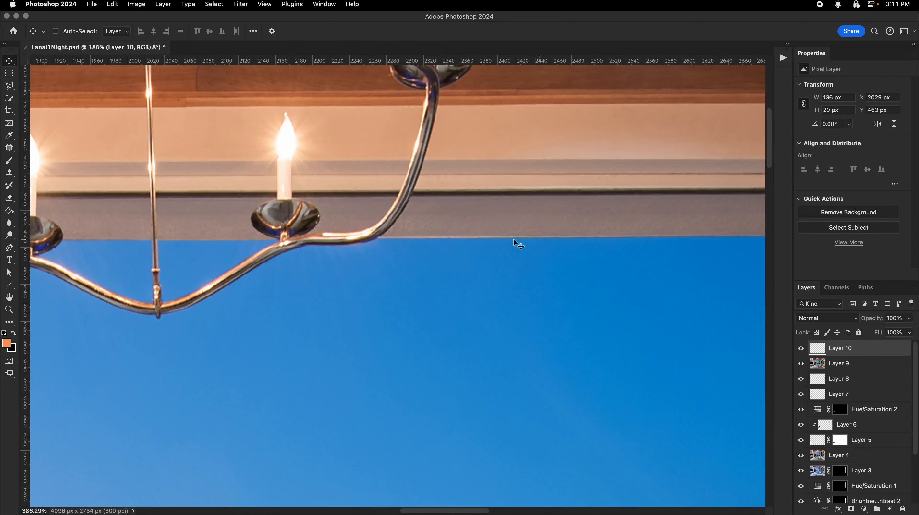
drag(431, 244, 382, 244)
key(XF86MonBrightnessUp)
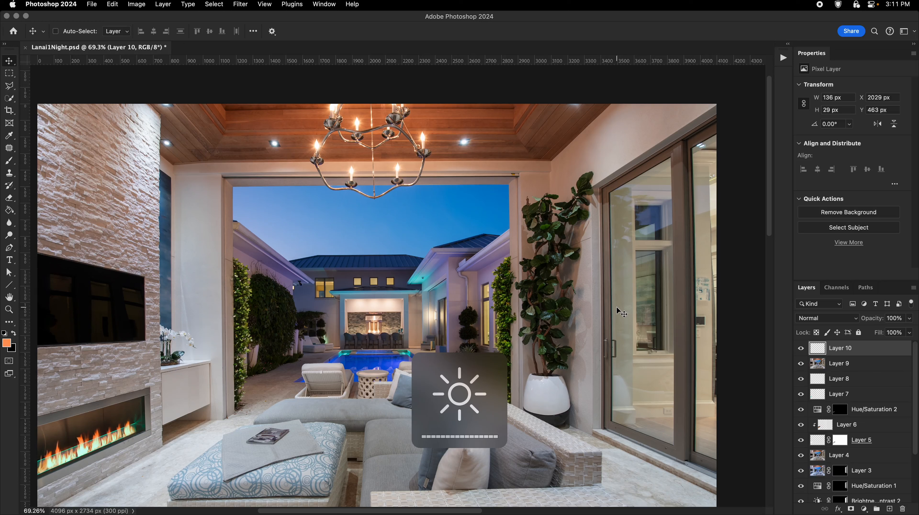
key(super+alt+shift+e)
key(super+0)
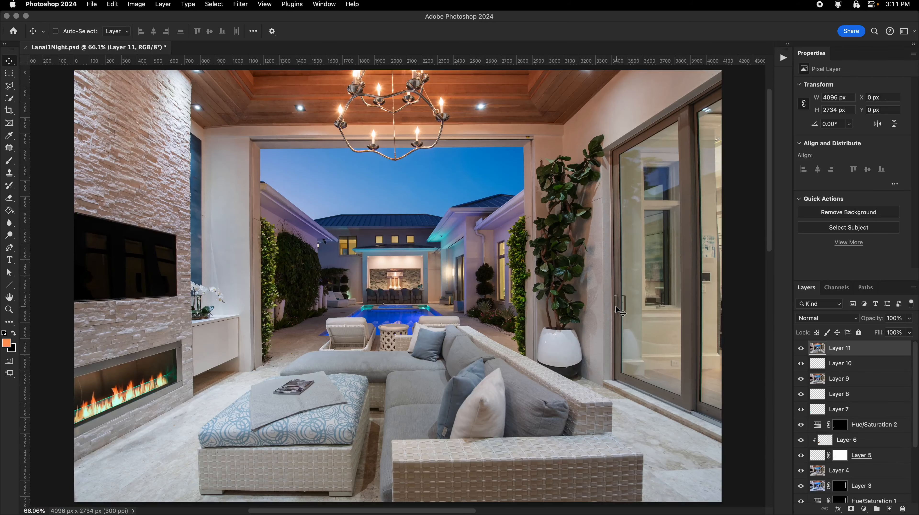
Convert the document to Lab Color mode, accepting the discard of some adjustment layers
click(194, 4)
mouse_move(195, 20)
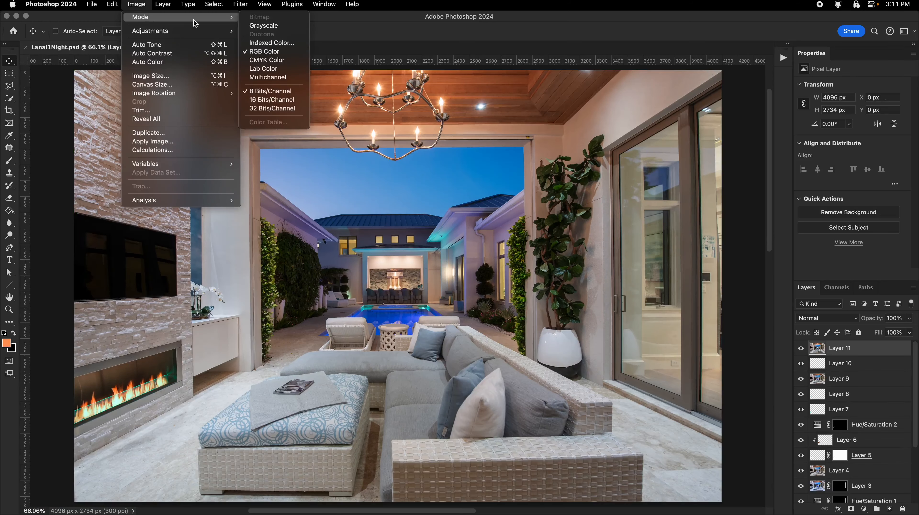
click(261, 70)
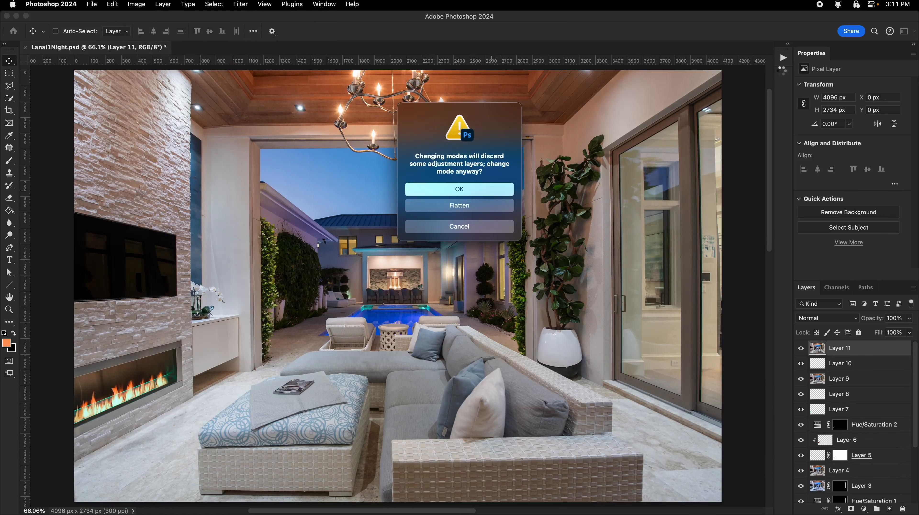
click(491, 190)
Run the sharpening action, applying Unsharp Mask at 50%, radius 20.0 pixels and threshold 2 to Lightness, and return to RGB Color
click(782, 58)
click(715, 266)
click(760, 53)
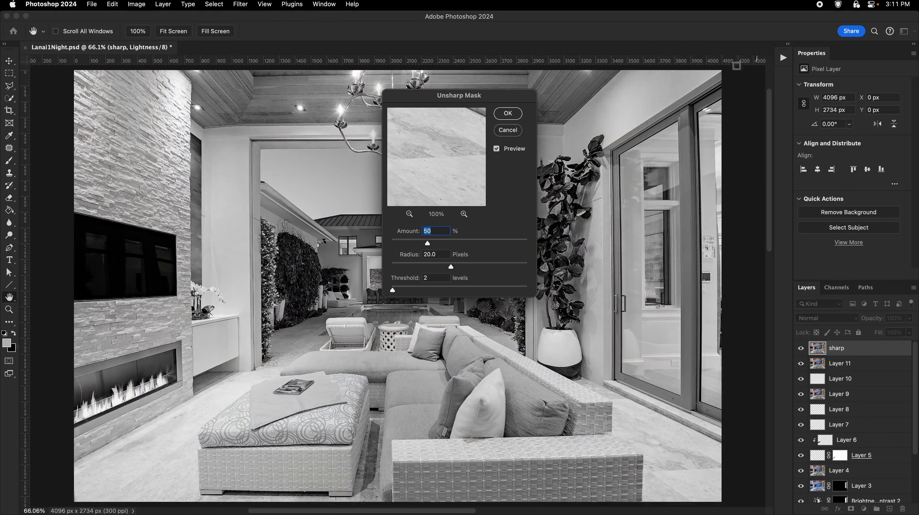
click(507, 114)
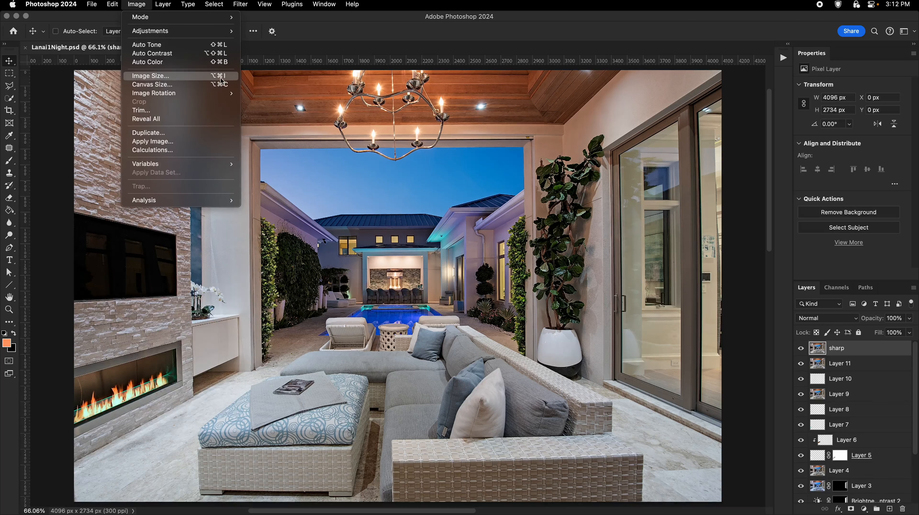
click(510, 299)
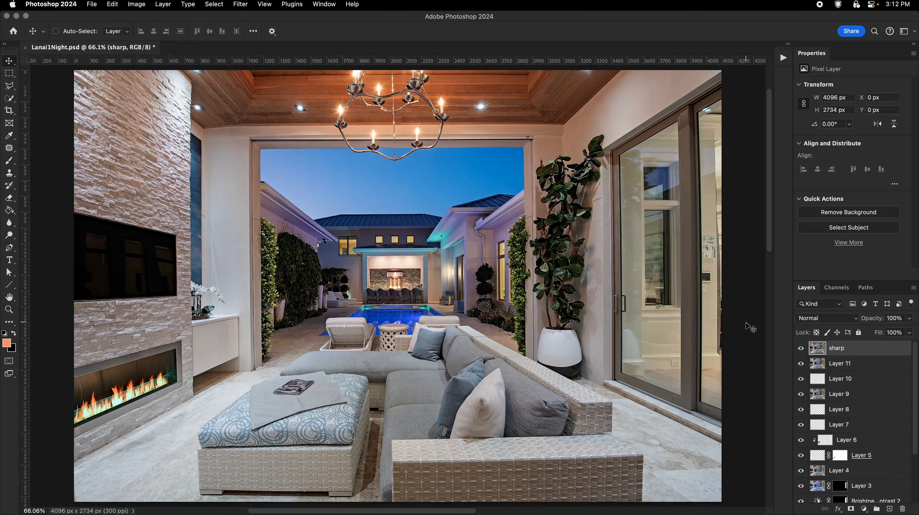
Select the magazine on the ottoman by tracing its outline with the Polygonal Lasso
click(10, 85)
scroll(291, 401, up, 10)
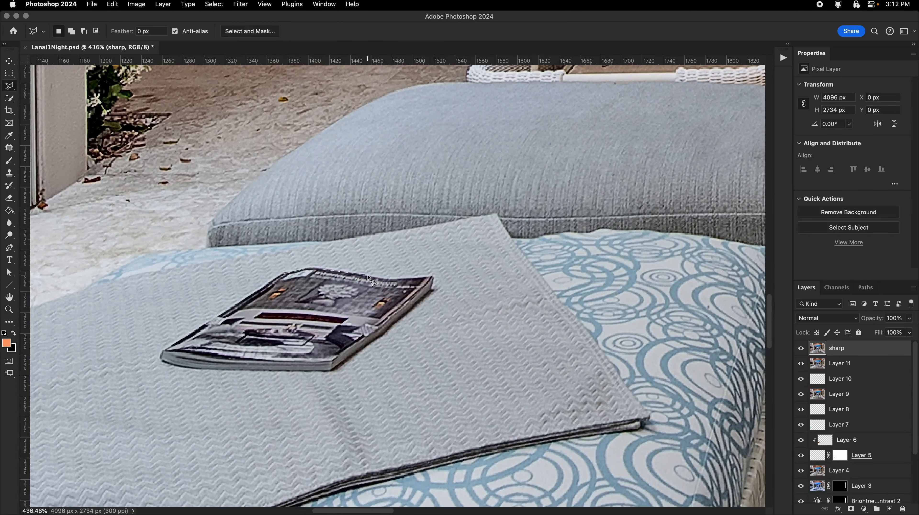
click(432, 289)
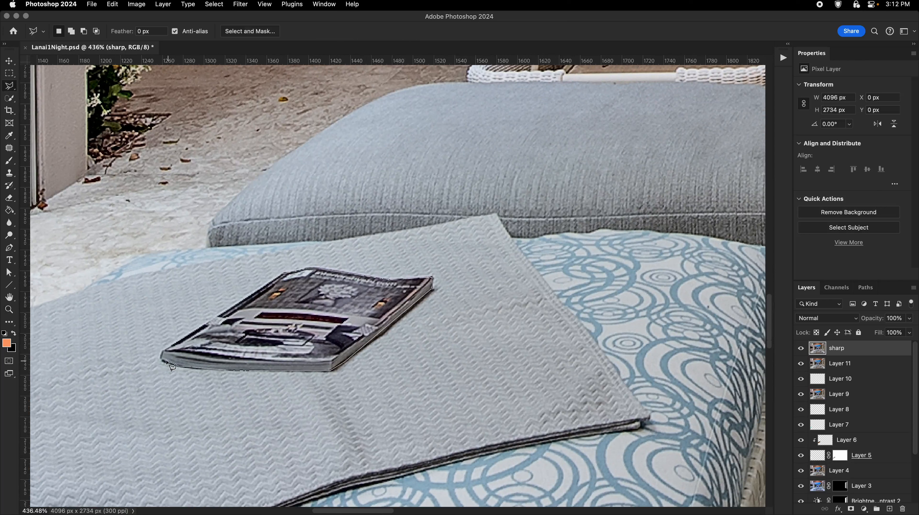
click(162, 352)
key(F2)
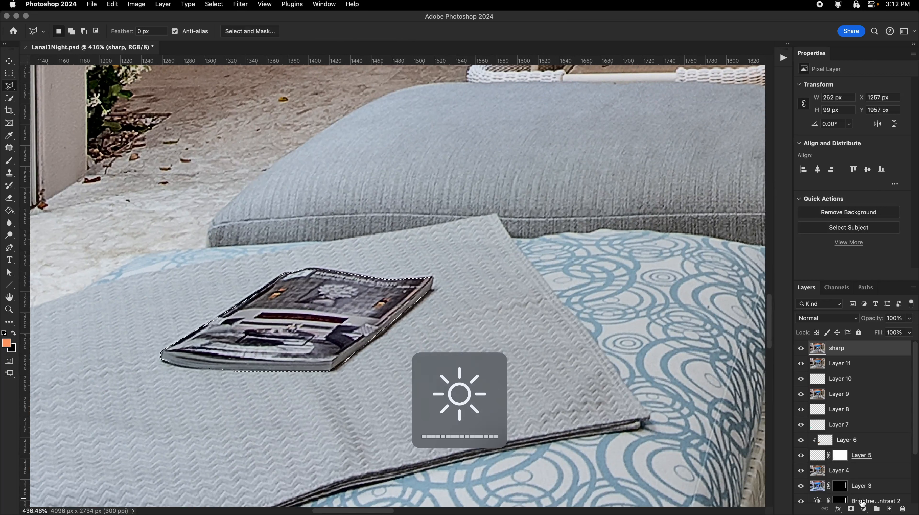
Add a Brightness/Contrast adjustment to the selected magazine with brightness 40 and contrast 26
click(863, 509)
click(875, 403)
drag(852, 113, 868, 113)
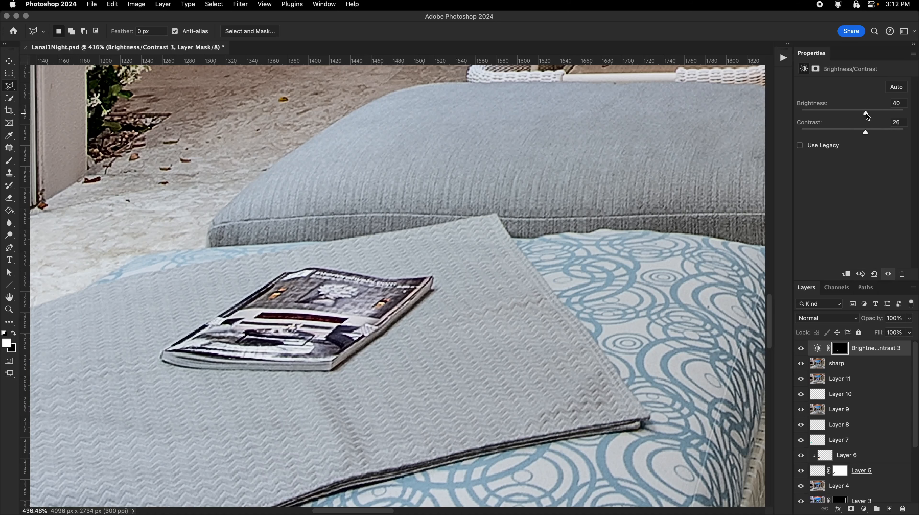
Add a Hue/Saturation adjustment layer with saturation +89 and fill its mask with black
click(863, 509)
click(877, 461)
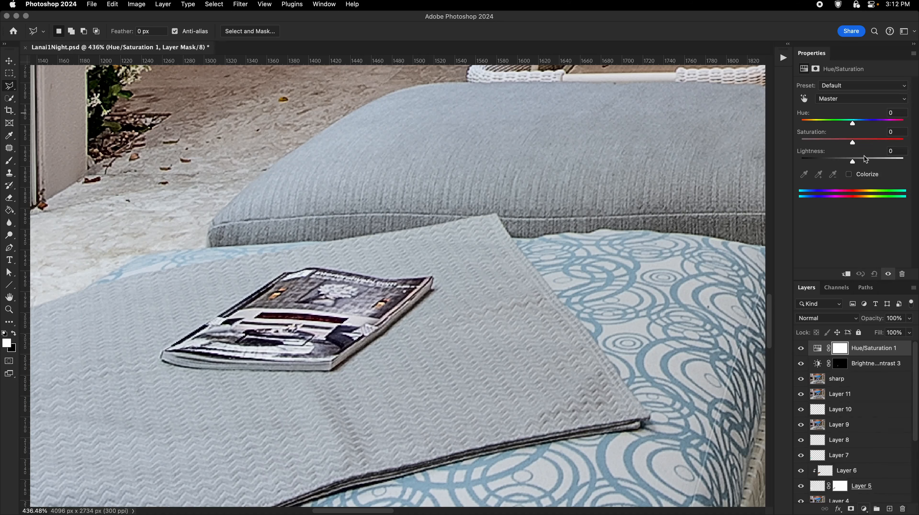
drag(869, 145, 899, 145)
key(g)
key(x)
click(445, 230)
Paint white on the Hue/Saturation 1 mask over the ottoman and magazine using a large soft brush at 30% opacity and flow
key(super+space)
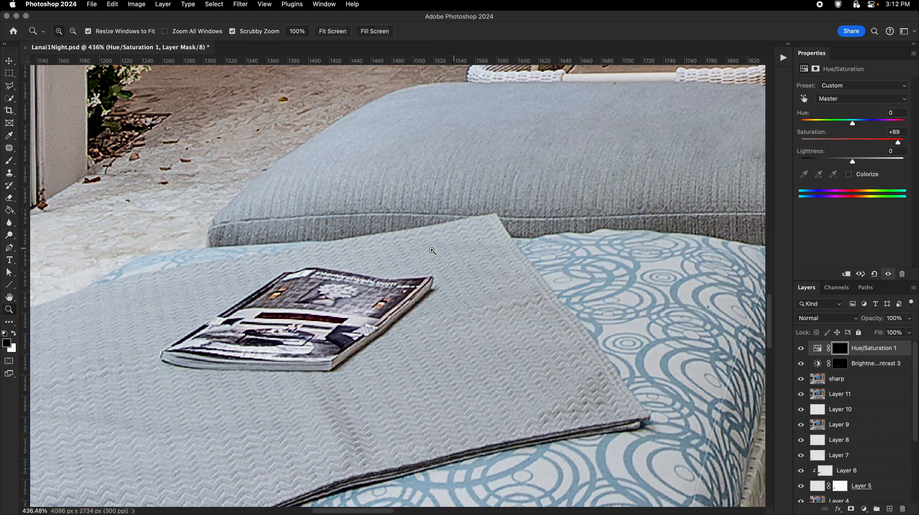
drag(456, 246, 401, 255)
mouse_move(400, 255)
mouse_down()
mouse_move(385, 260)
mouse_move(395, 280)
mouse_move(445, 277)
mouse_up()
key(b)
right_click(393, 267)
key(Escape)
key(super+space)
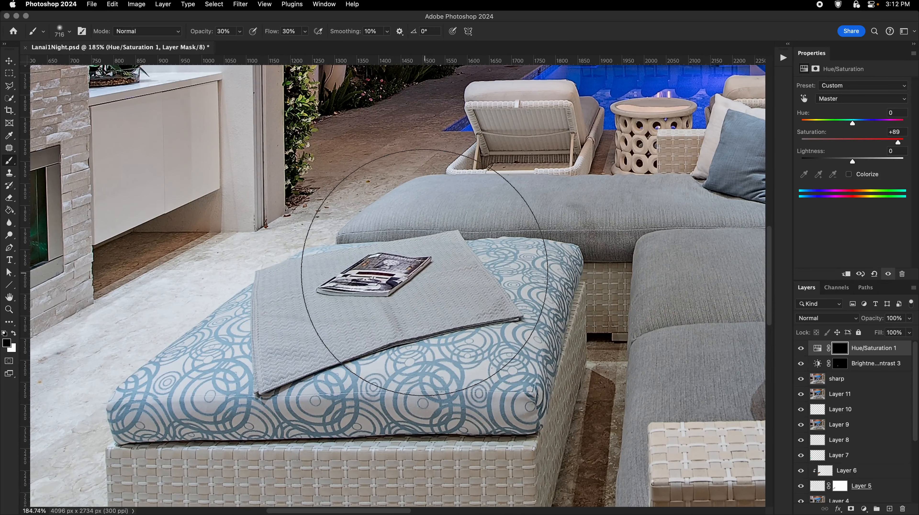
key(x)
click(425, 270)
key(super+space)
mouse_move(409, 316)
mouse_down()
mouse_move(389, 326)
mouse_move(456, 340)
mouse_up()
click(324, 397)
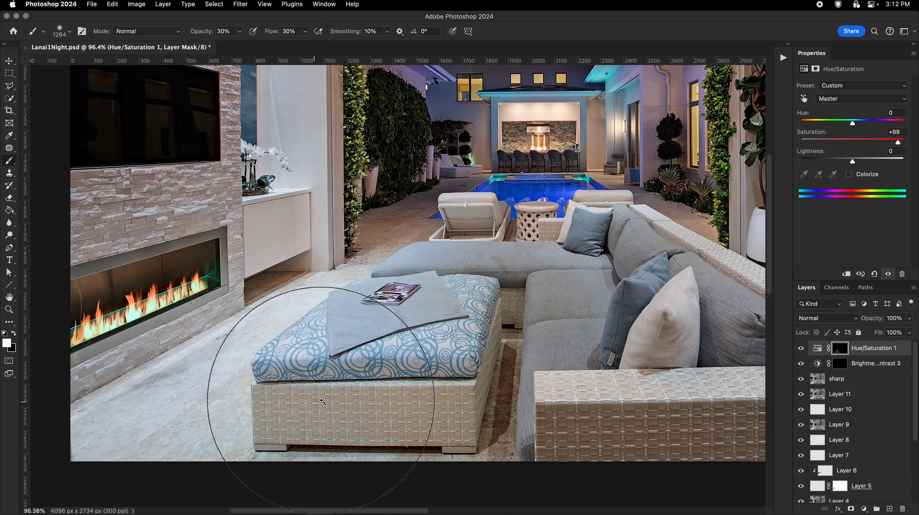
Extend the white painting on the Hue/Saturation 1 mask across the seating area and the stone fireplace wall
key(super+space)
drag(326, 394, 316, 392)
drag(326, 333, 413, 334)
key(super+space)
drag(282, 321, 250, 327)
drag(250, 327, 272, 327)
click(240, 256)
key(x)
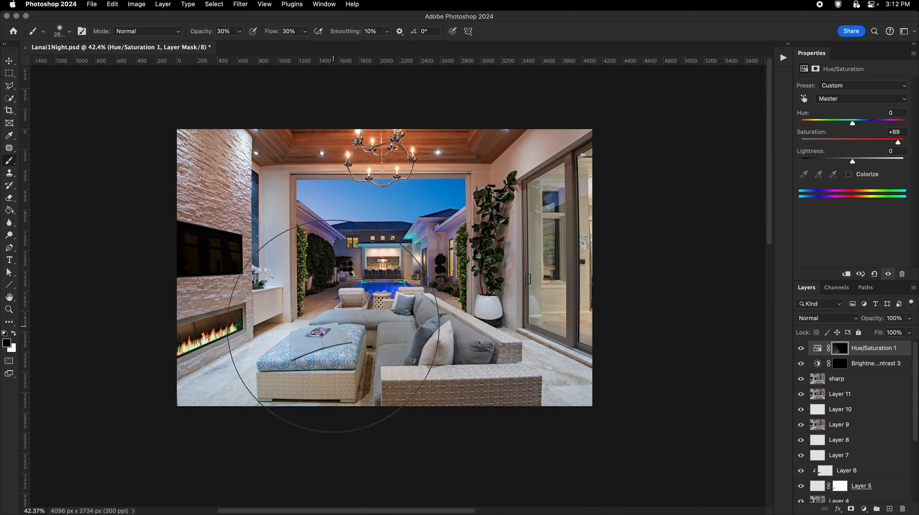
Refine the Hue/Saturation 1 mask around the sofa and nearby floor with black and white brush strokes
mouse_move(422, 322)
mouse_down()
mouse_move(459, 306)
mouse_move(445, 307)
mouse_up()
drag(523, 378, 416, 377)
key(x)
click(533, 384)
key(super+space)
drag(472, 378, 525, 380)
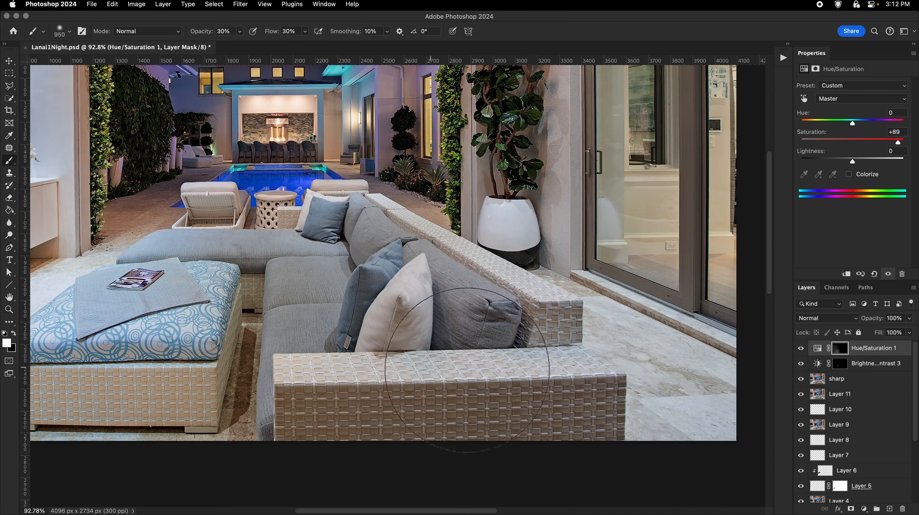
key(super+space)
mouse_move(518, 341)
mouse_down()
mouse_move(483, 339)
mouse_move(592, 357)
mouse_up()
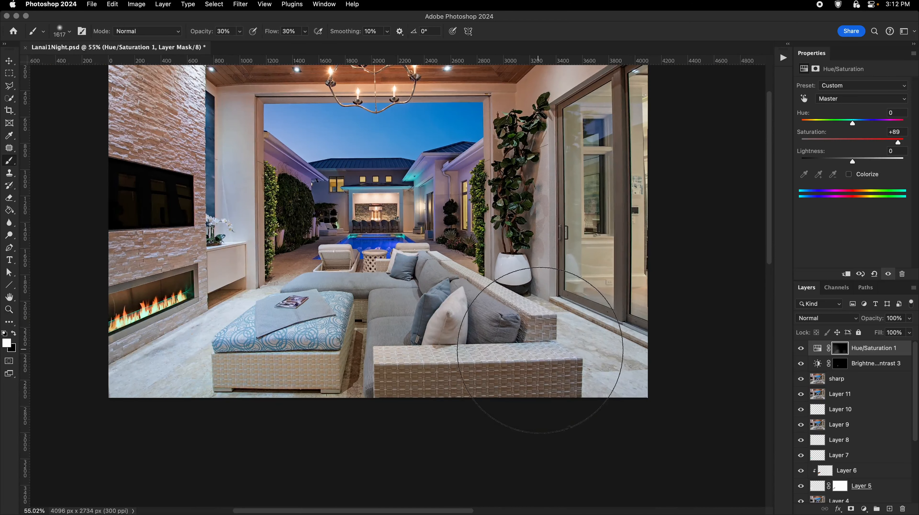
Check the effect of the Hue/Saturation 1 layer on the whole image and save the document
click(801, 351)
key(space)
drag(602, 253, 548, 306)
key(super+space)
drag(548, 306, 535, 312)
key(F2)
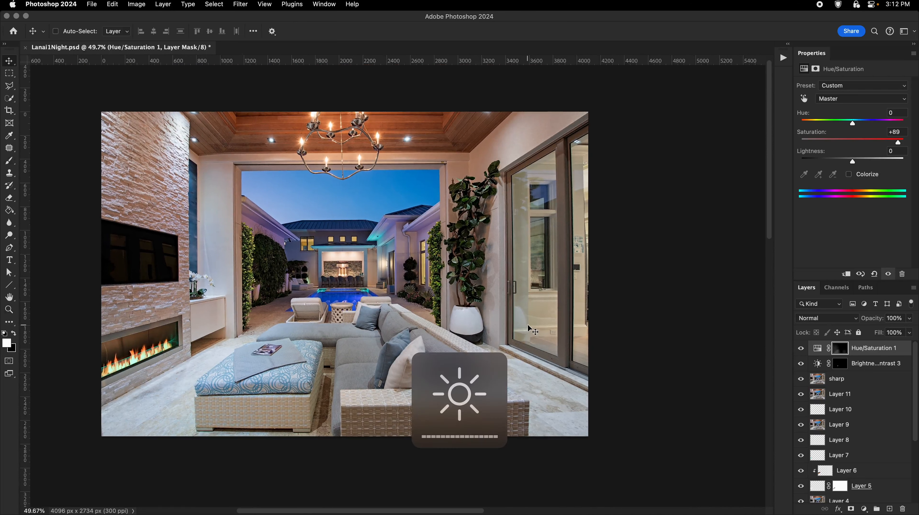
key(super+0)
key(super+space)
drag(293, 246, 410, 275)
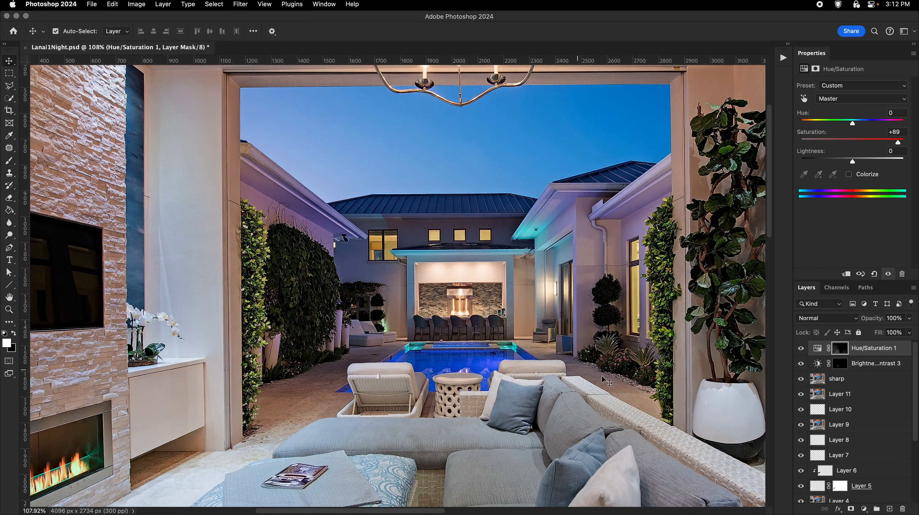
key(super+s)
Examine the exterior up close, from the house and pool to the hedges and planters
key(super+space)
drag(650, 391, 686, 391)
key(space)
key(super+space)
drag(629, 282, 627, 376)
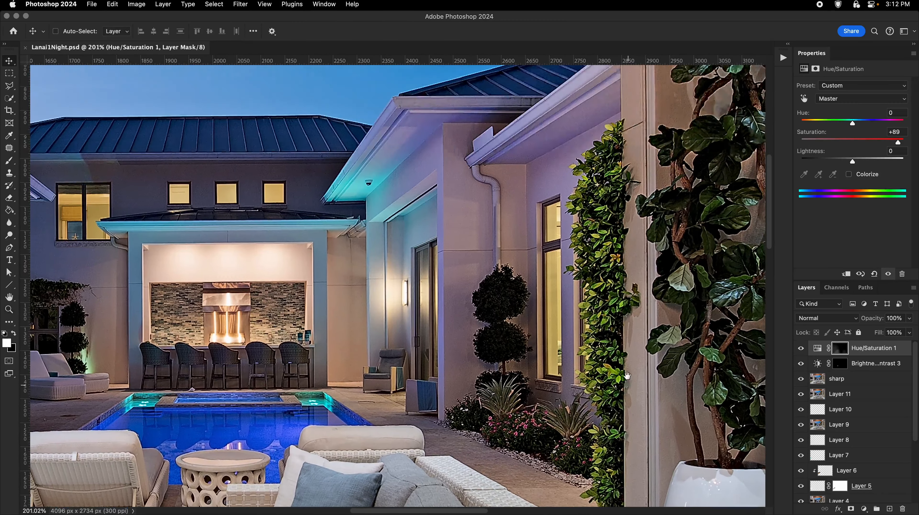
scroll(626, 376, up, 10)
scroll(478, 320, down, 15)
scroll(478, 320, left, 20)
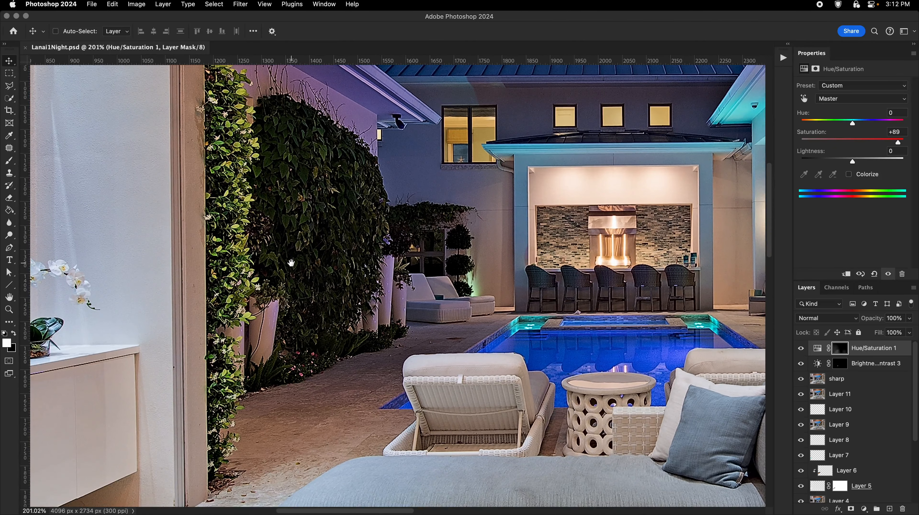
drag(291, 262, 242, 264)
key(super+space)
drag(322, 292, 260, 308)
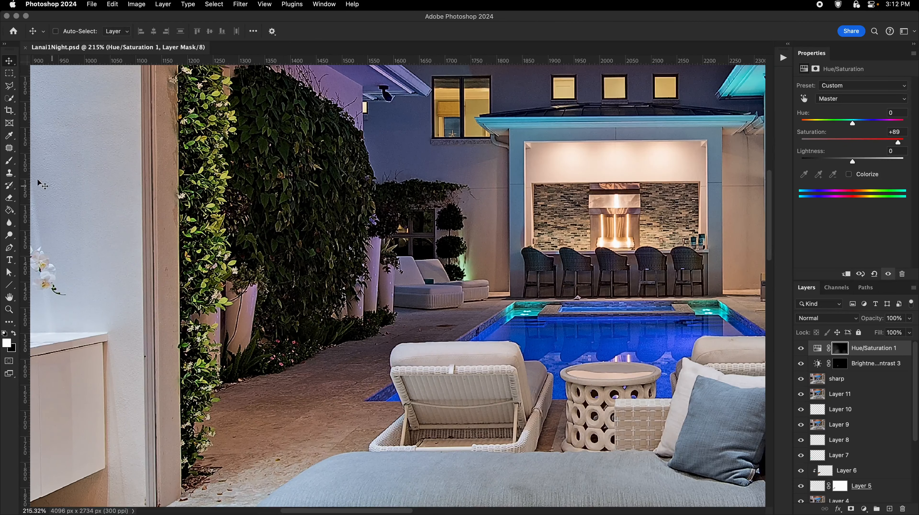
Heal the blemishes on the front of the pale planter beside the hedge with the Spot Healing Brush on the sharp layer
key(j)
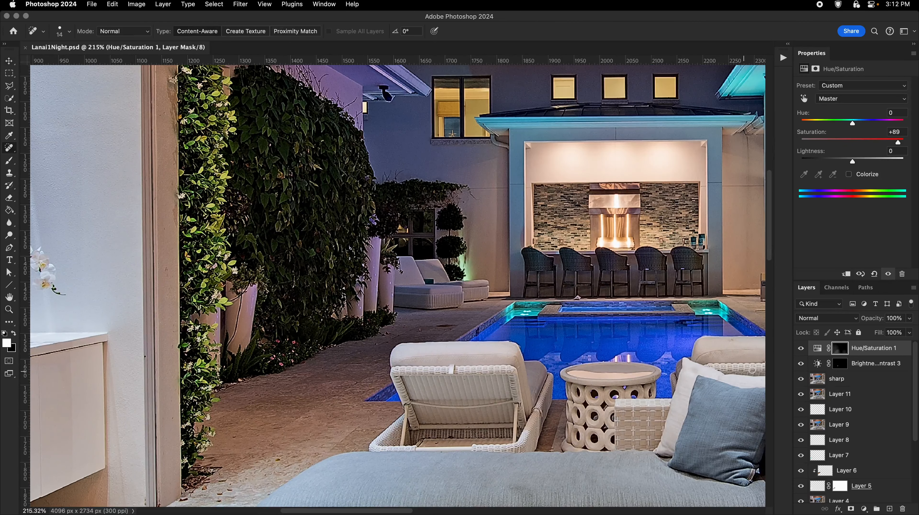
click(874, 381)
mouse_move(223, 314)
mouse_down()
mouse_move(267, 294)
mouse_move(285, 274)
mouse_move(266, 356)
mouse_up()
drag(269, 355, 265, 355)
drag(276, 327, 256, 381)
mouse_move(260, 380)
mouse_down()
mouse_move(237, 429)
mouse_move(266, 374)
mouse_up()
drag(260, 287, 258, 288)
drag(266, 298, 262, 334)
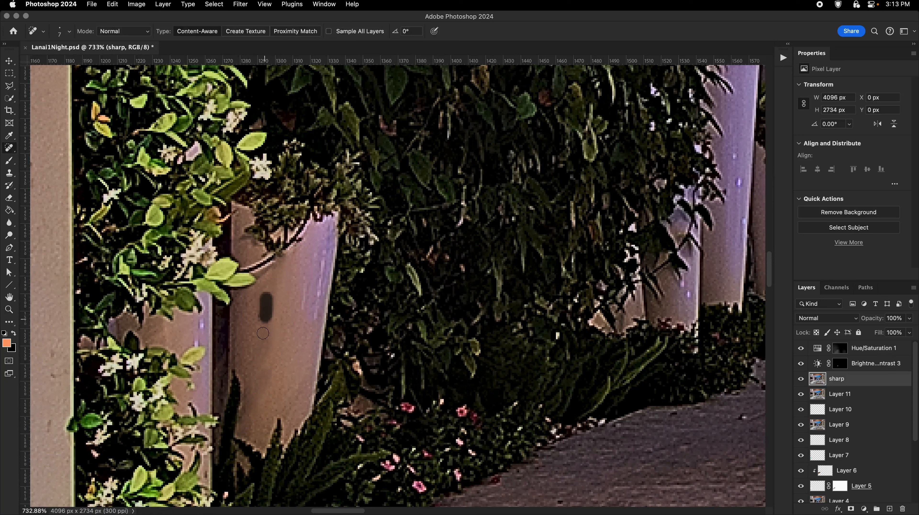
Heal away the thin stem hanging across the upper part of the planter
drag(248, 271, 341, 218)
key(bracketleft)
key(bracketleft)
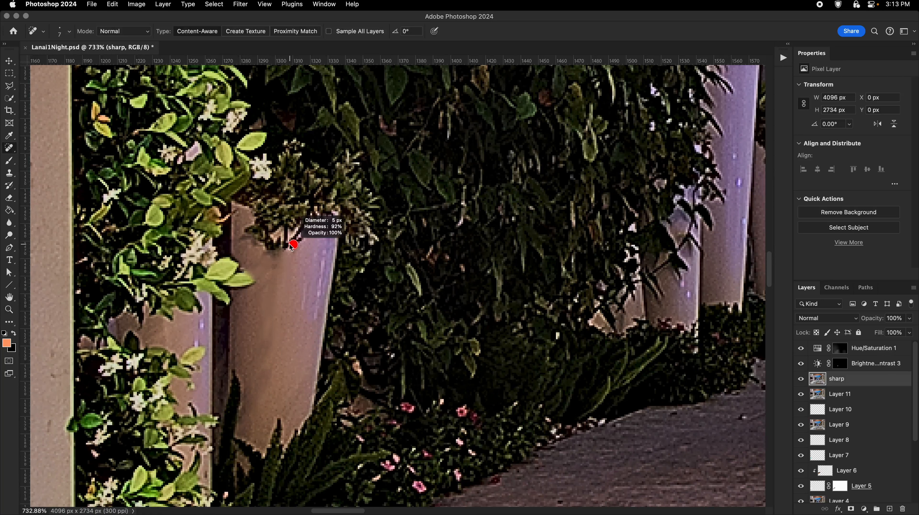
drag(292, 245, 341, 218)
Heal the remaining marks on the planter's face and save the document
key(bracketright)
key(bracketright)
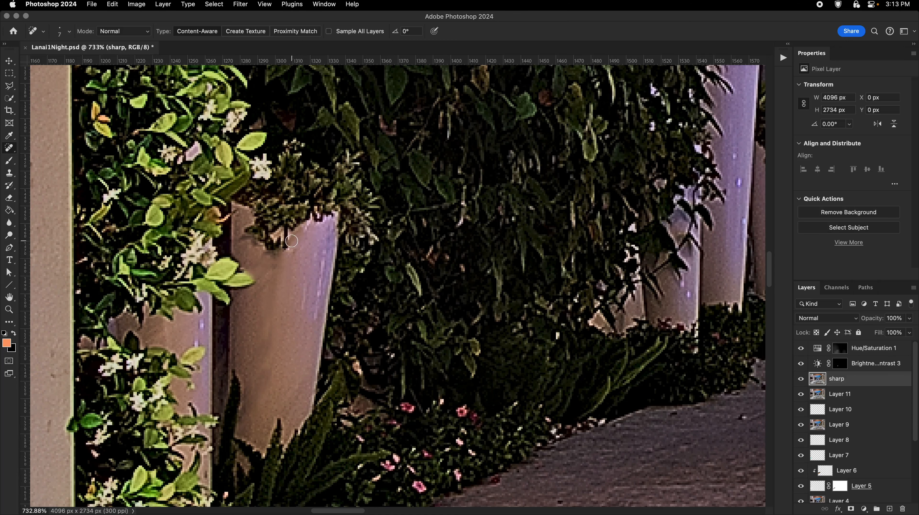
mouse_move(293, 238)
mouse_down()
mouse_move(269, 287)
mouse_move(292, 351)
mouse_up()
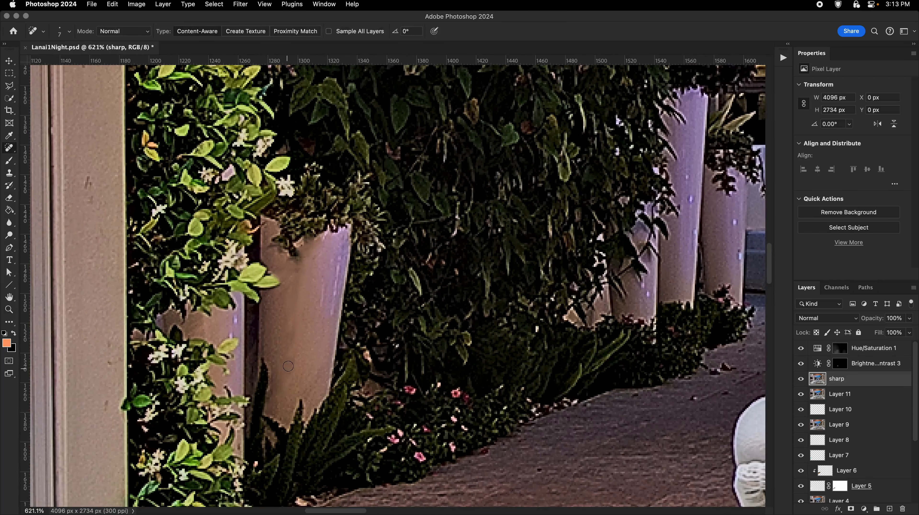
drag(300, 320, 286, 246)
key(super+minus)
key(super+minus)
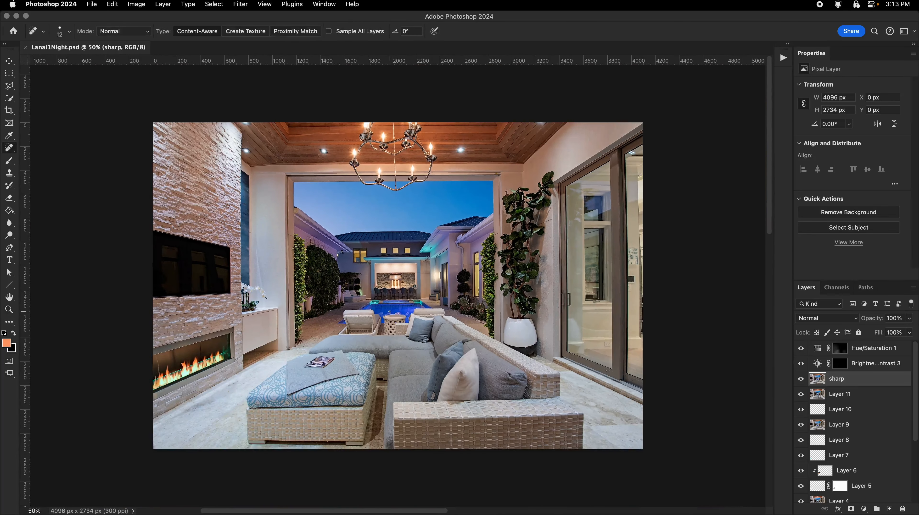
key(v)
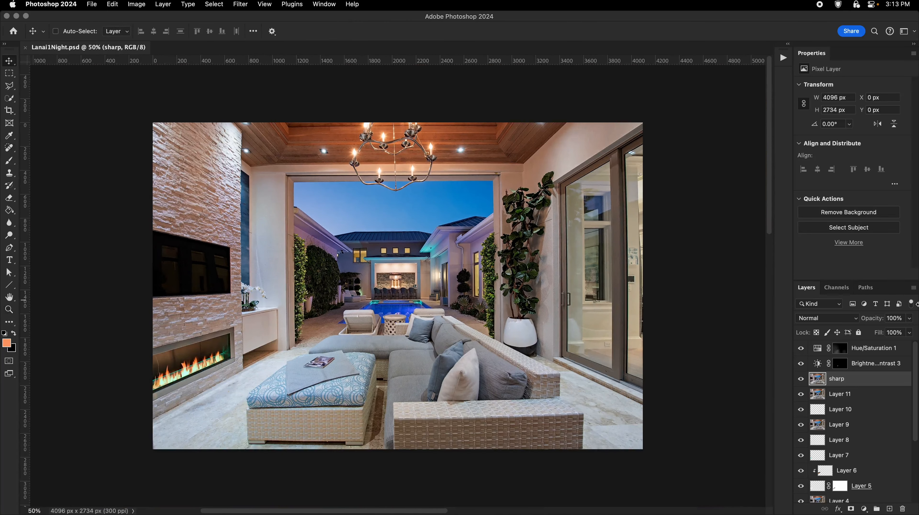